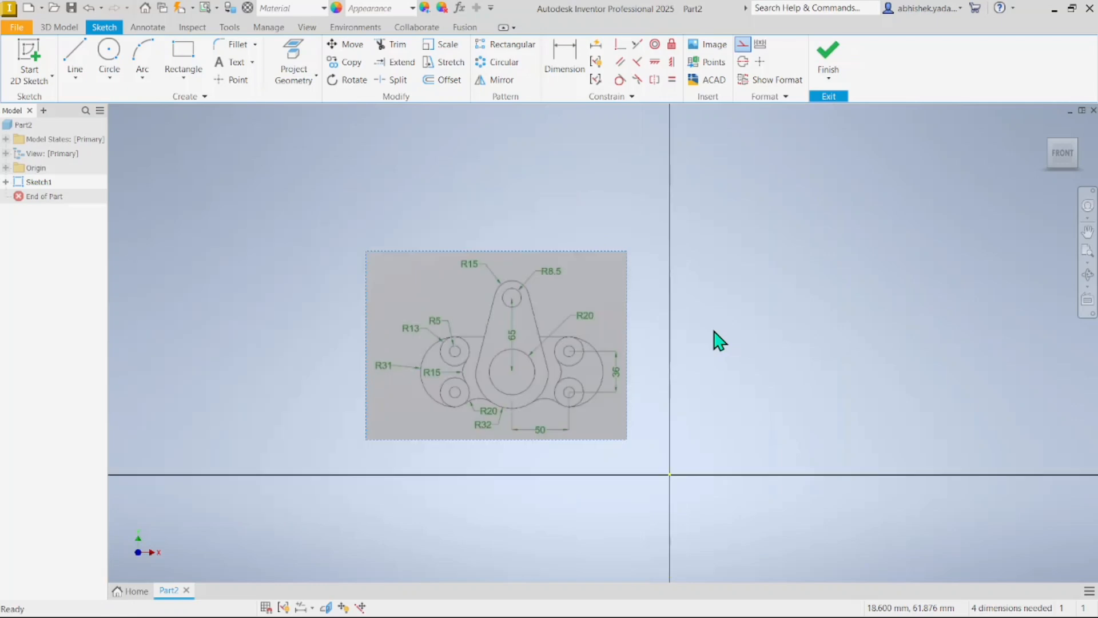
Examine the radii, hole spacing and overall shape in the reference drawing placed in the sketch.
middle_drag(789, 328, 624, 354)
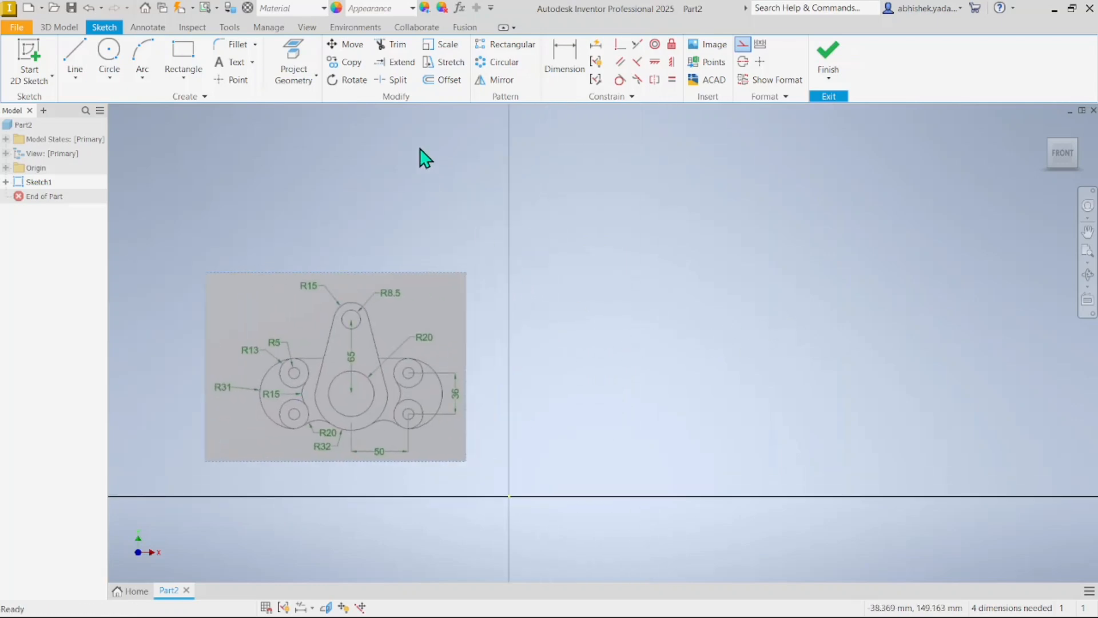
scroll(320, 337, up, 5)
scroll(314, 340, down, 2)
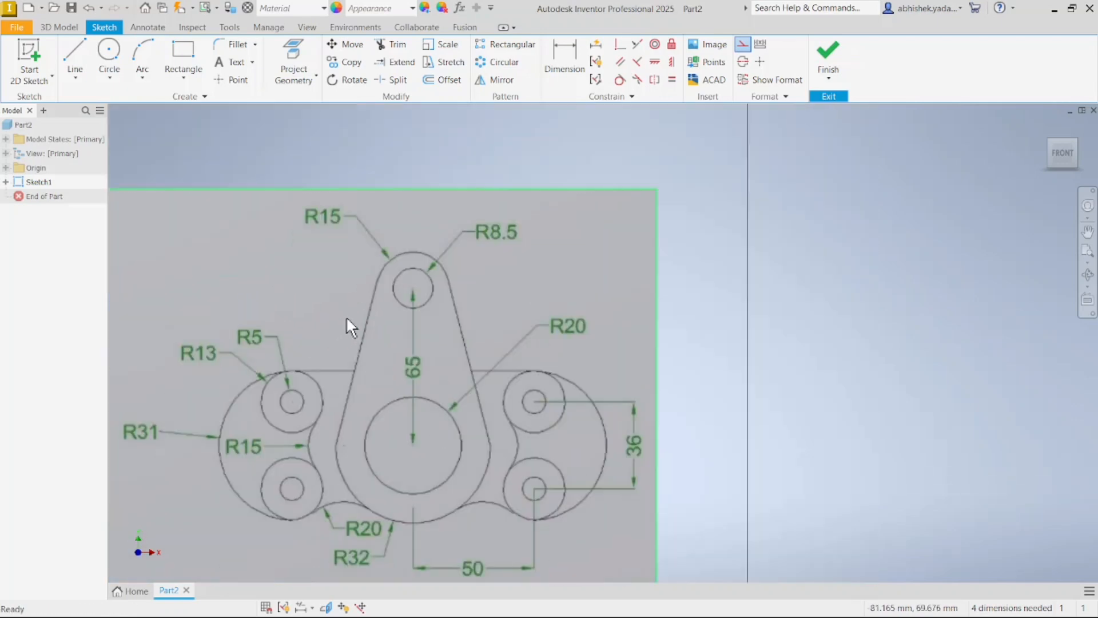
mouse_move(775, 294)
middle_down()
mouse_move(870, 225)
mouse_move(916, 213)
middle_up()
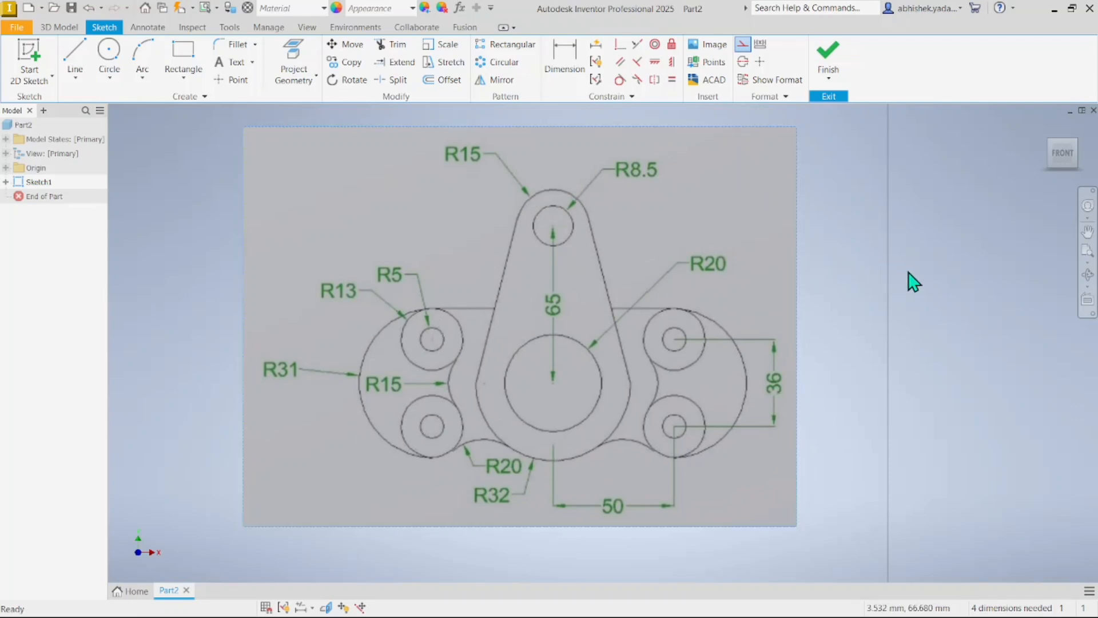
scroll(931, 280, down, 3)
key(F2)
drag(940, 287, 620, 321)
scroll(730, 309, down, 2)
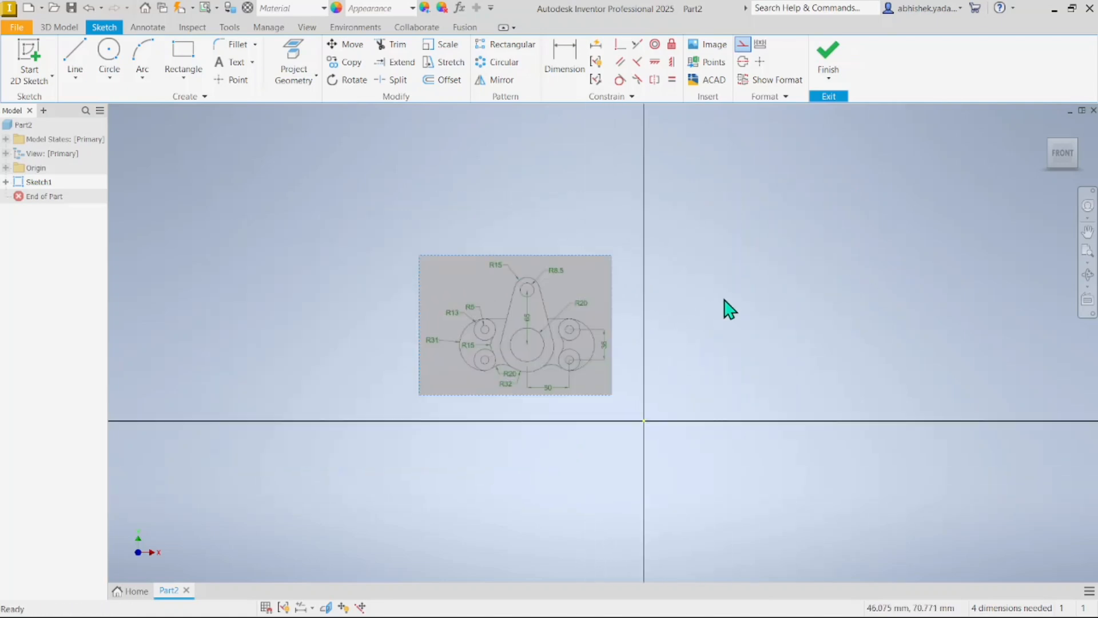
scroll(729, 307, up, 3)
right_click(729, 305)
click(341, 155)
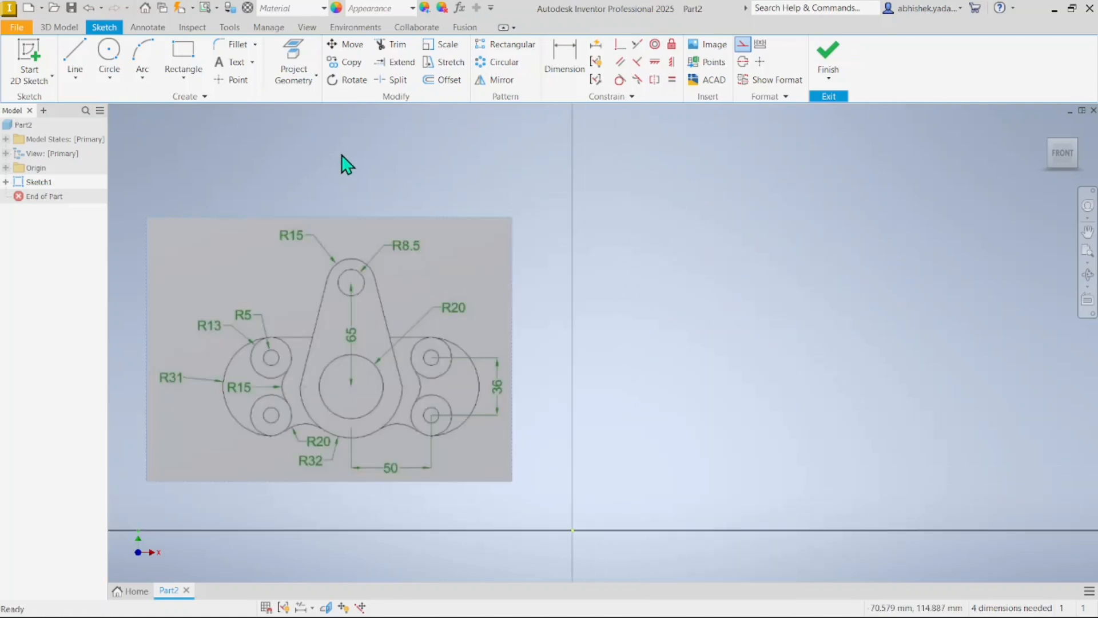
Draw a 64 mm diameter circle in the empty area beside the reference drawing and adjust its position.
click(112, 57)
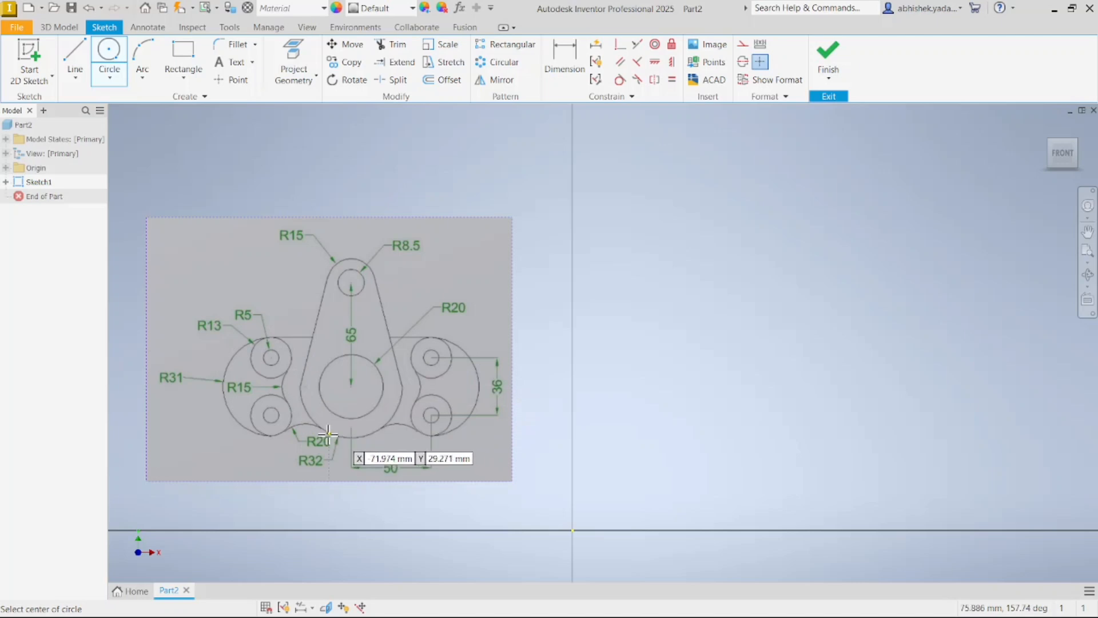
click(780, 401)
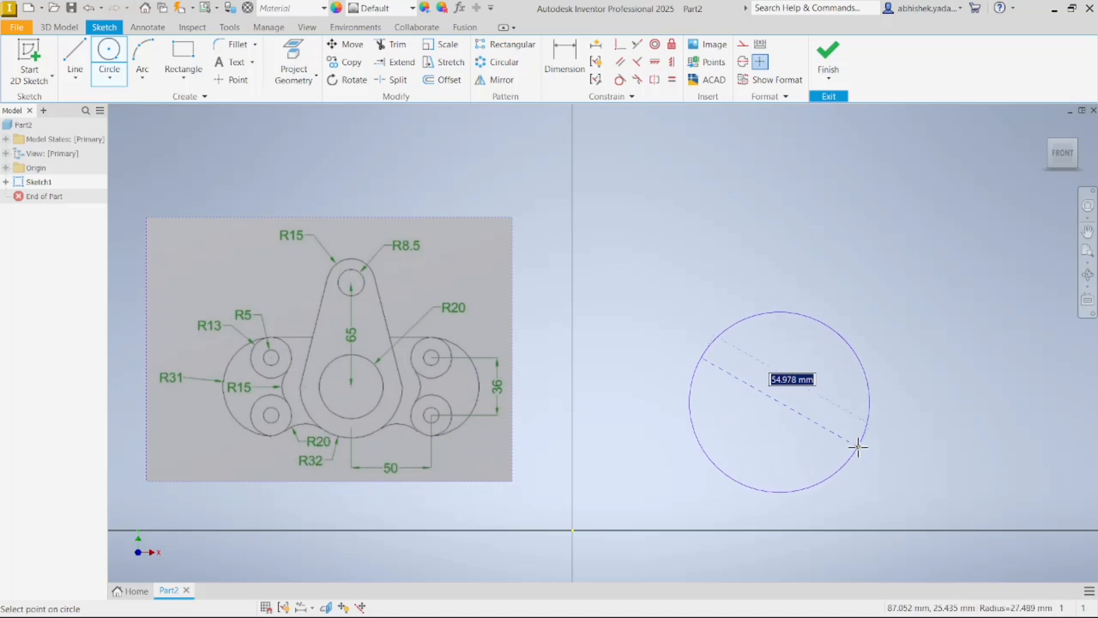
key(Return)
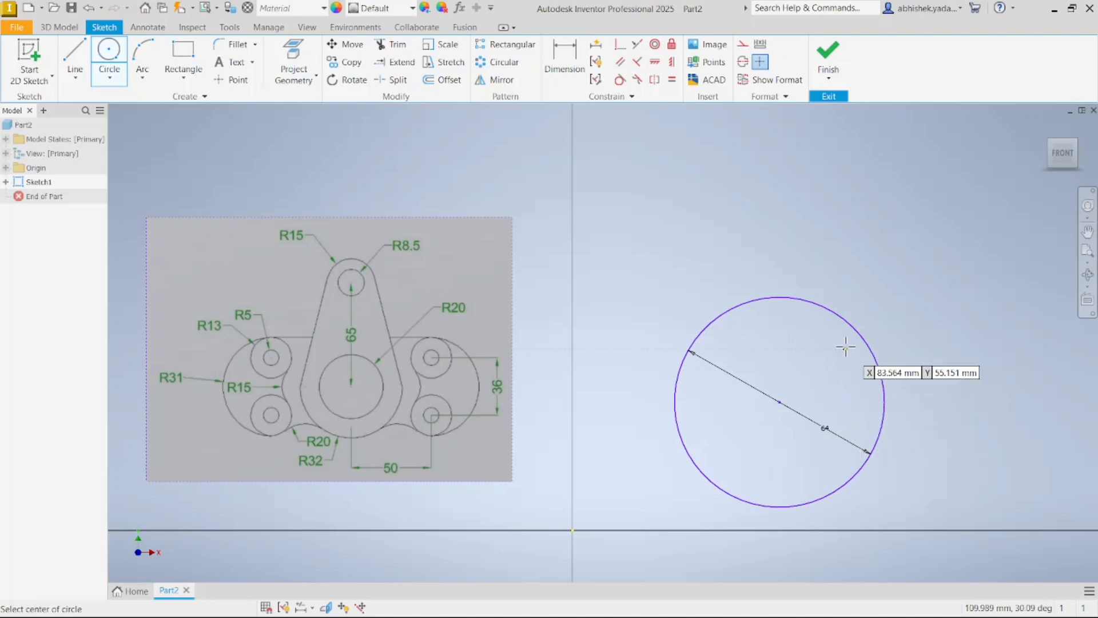
key(Escape)
drag(780, 403, 838, 402)
drag(419, 412, 460, 451)
middle_drag(650, 477, 569, 466)
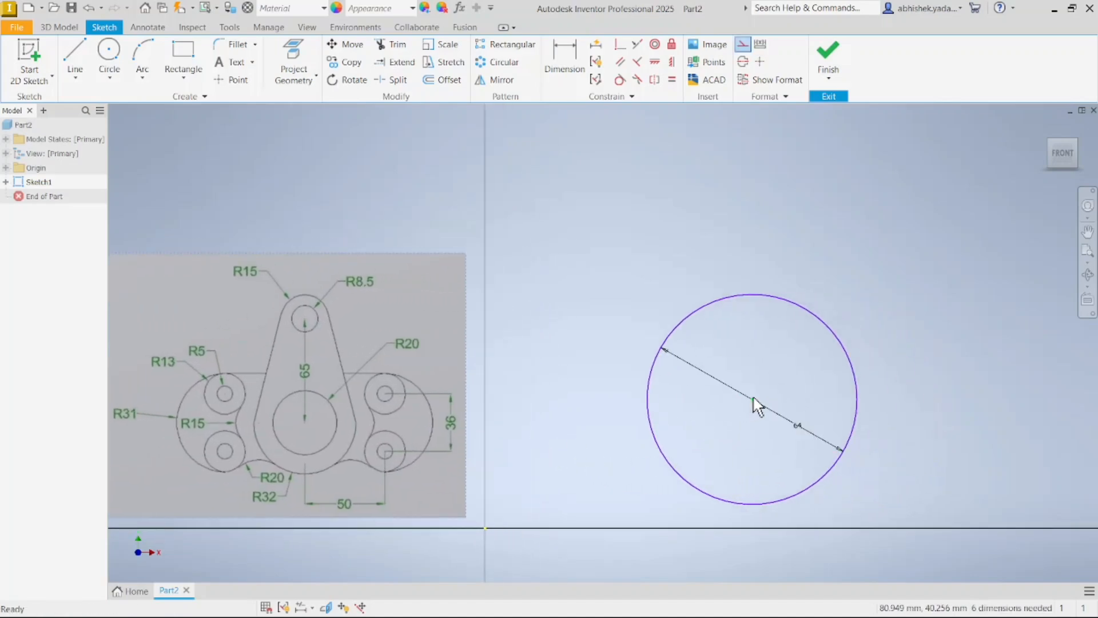
drag(754, 400, 763, 401)
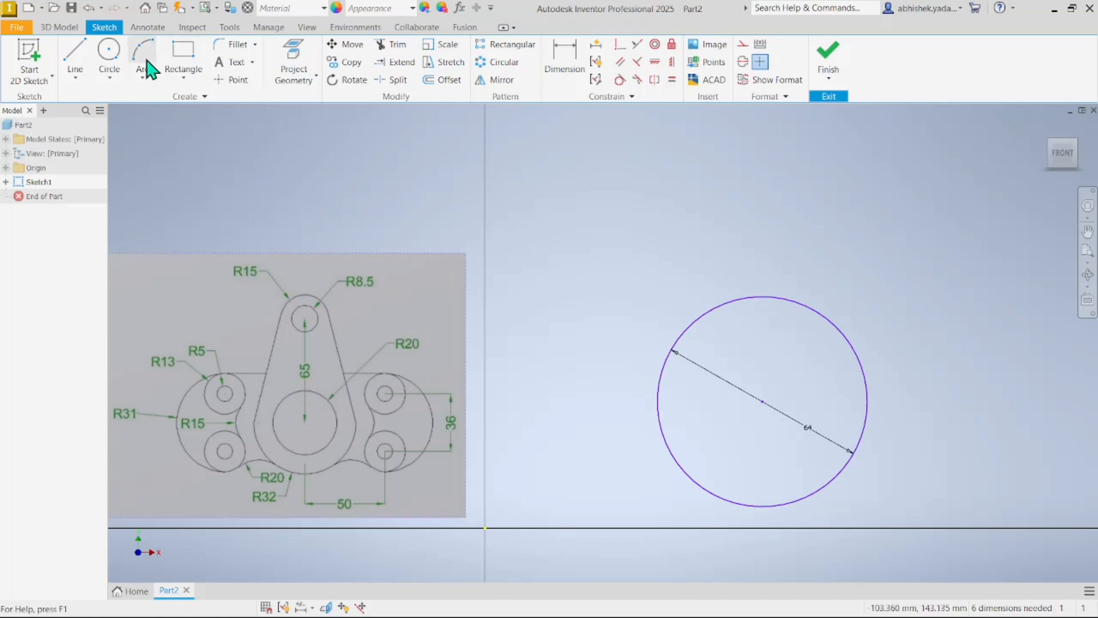
Add a 40 mm diameter circle concentric with the 64 mm circle.
click(109, 52)
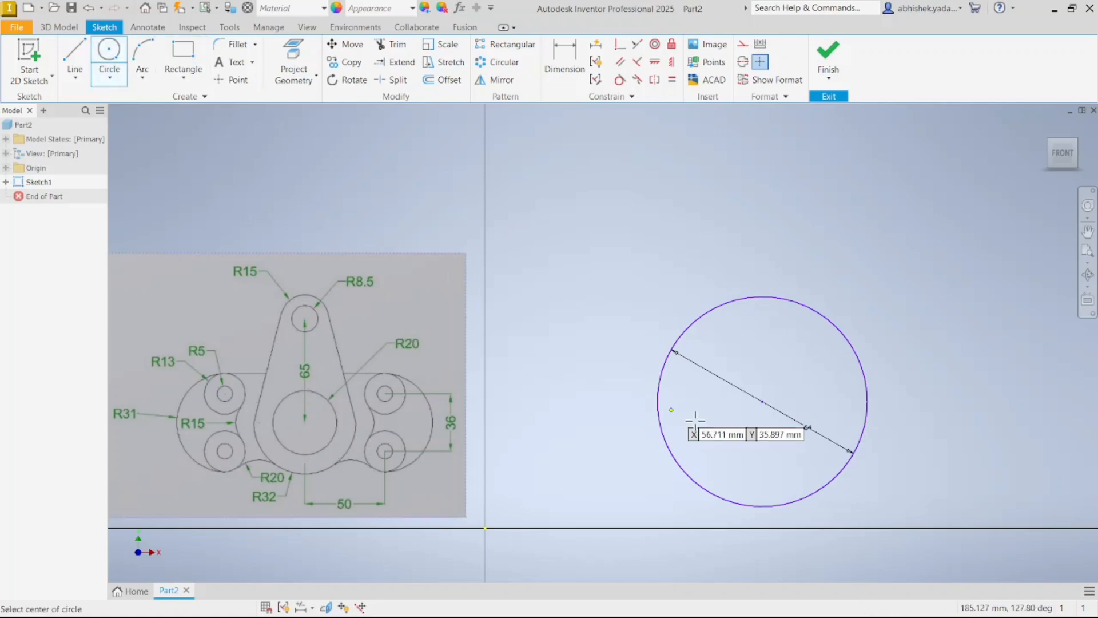
click(763, 401)
text(40)
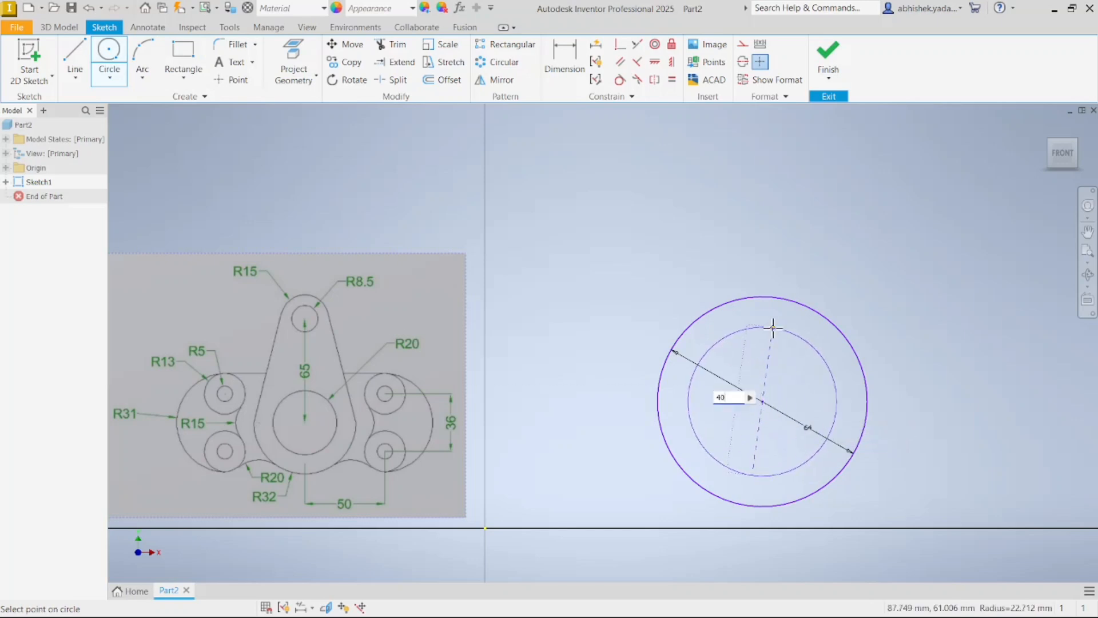
key(Return)
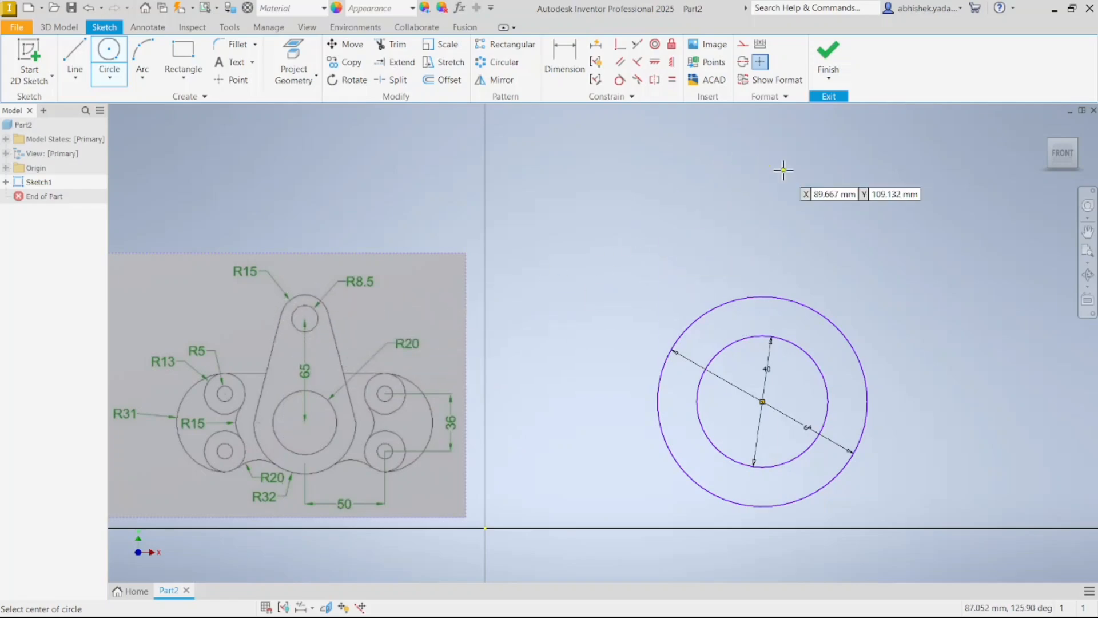
Draw two concentric circles of 30 mm and 17 mm diameter above the large circles.
click(769, 155)
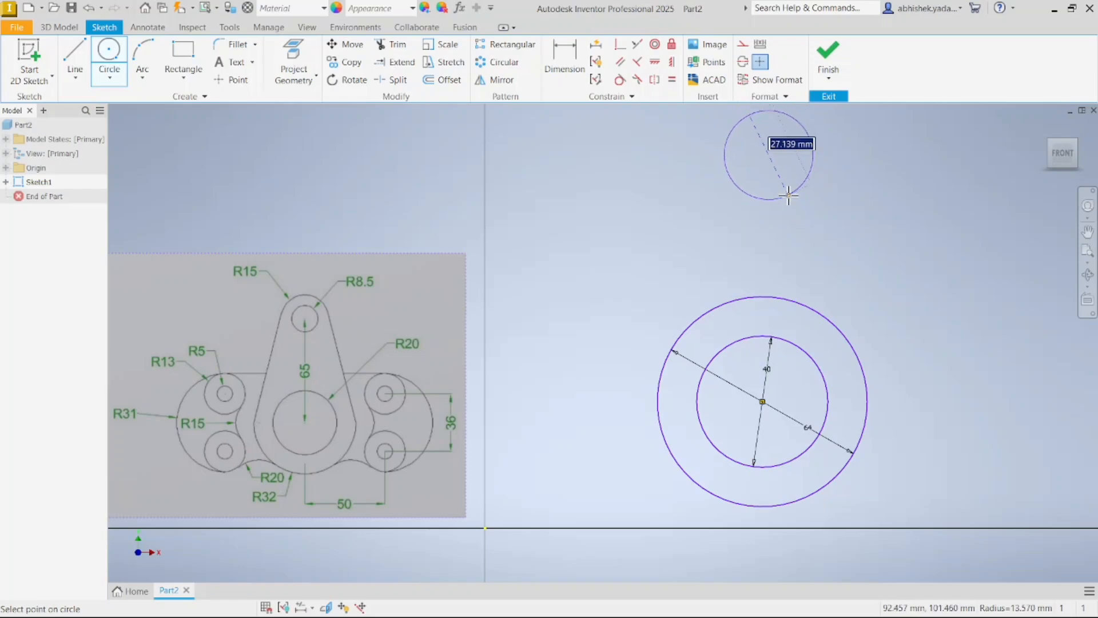
text(30)
key(Return)
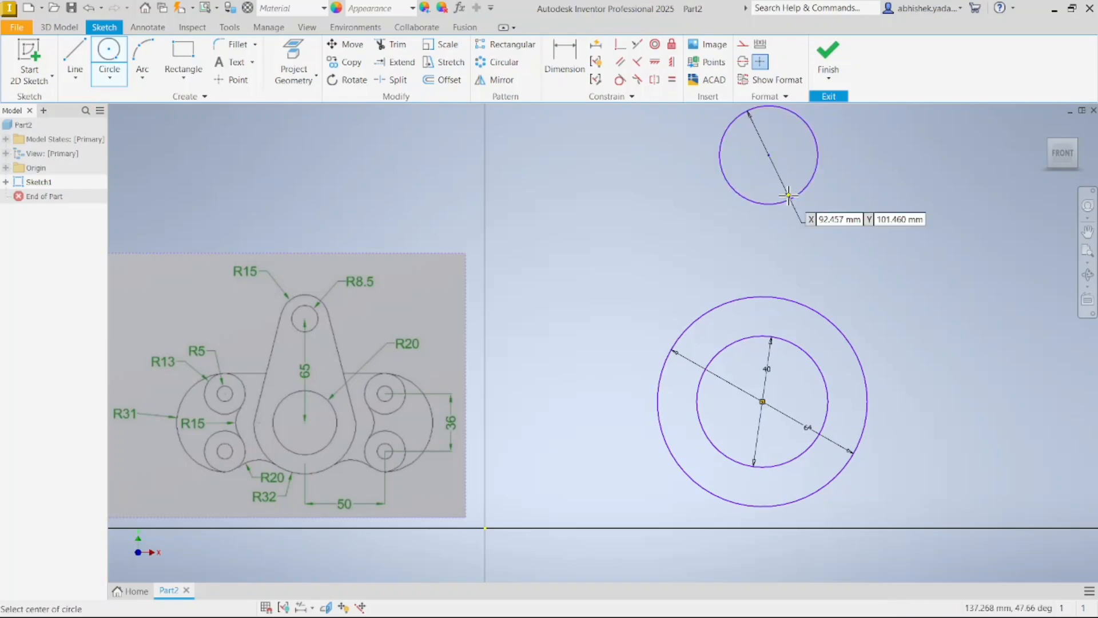
click(768, 152)
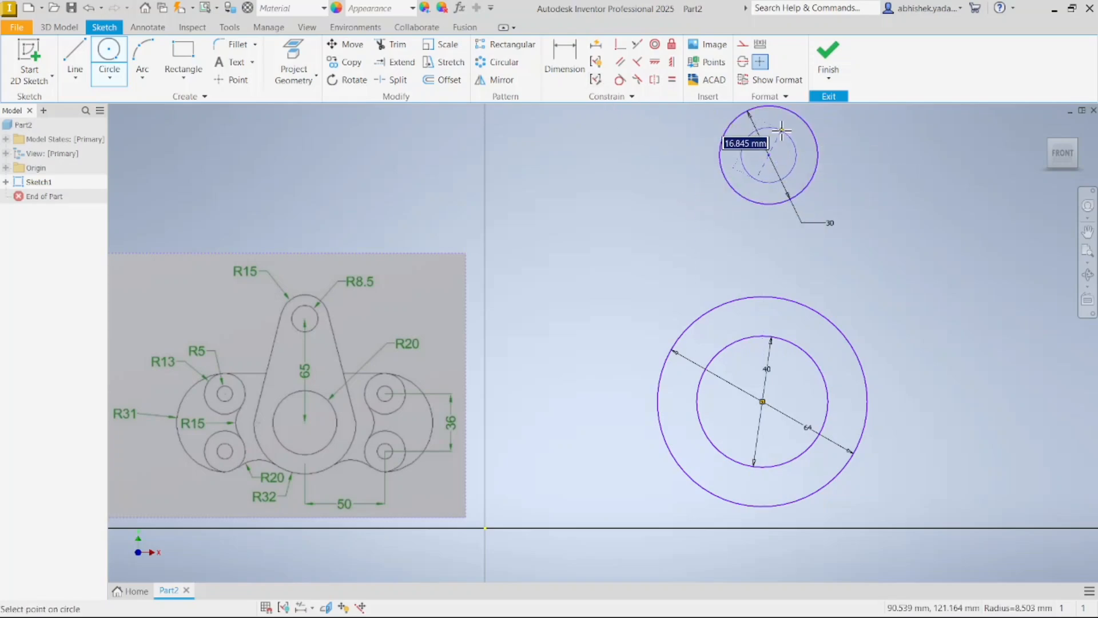
text(17)
key(Return)
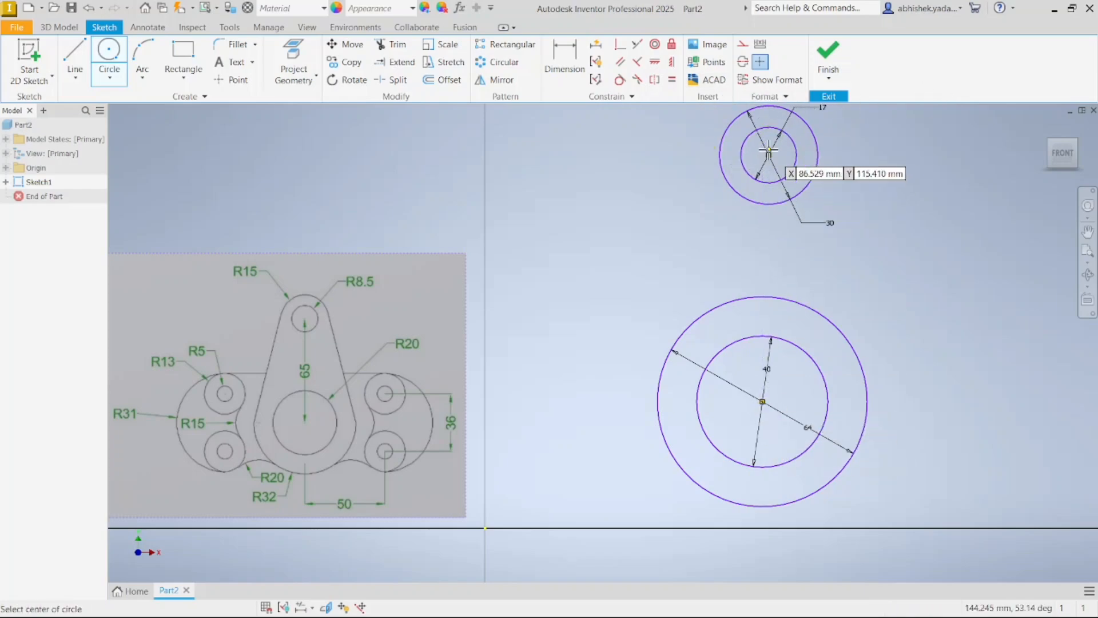
Align the centre of the upper circles vertically with the centre of the large circles using a Vertical constraint.
click(672, 63)
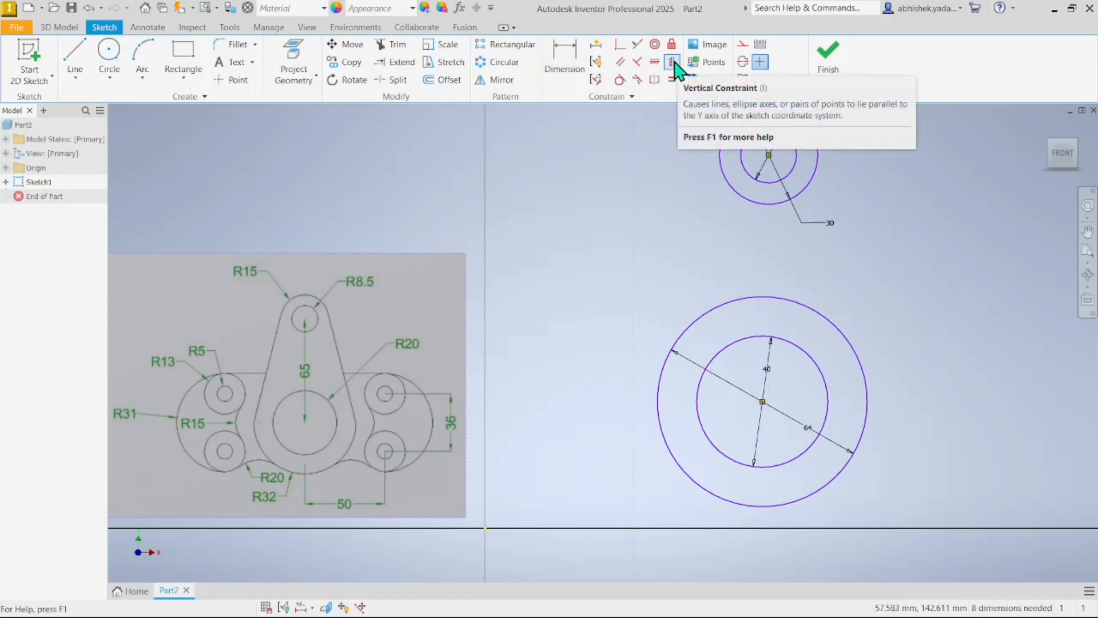
click(769, 155)
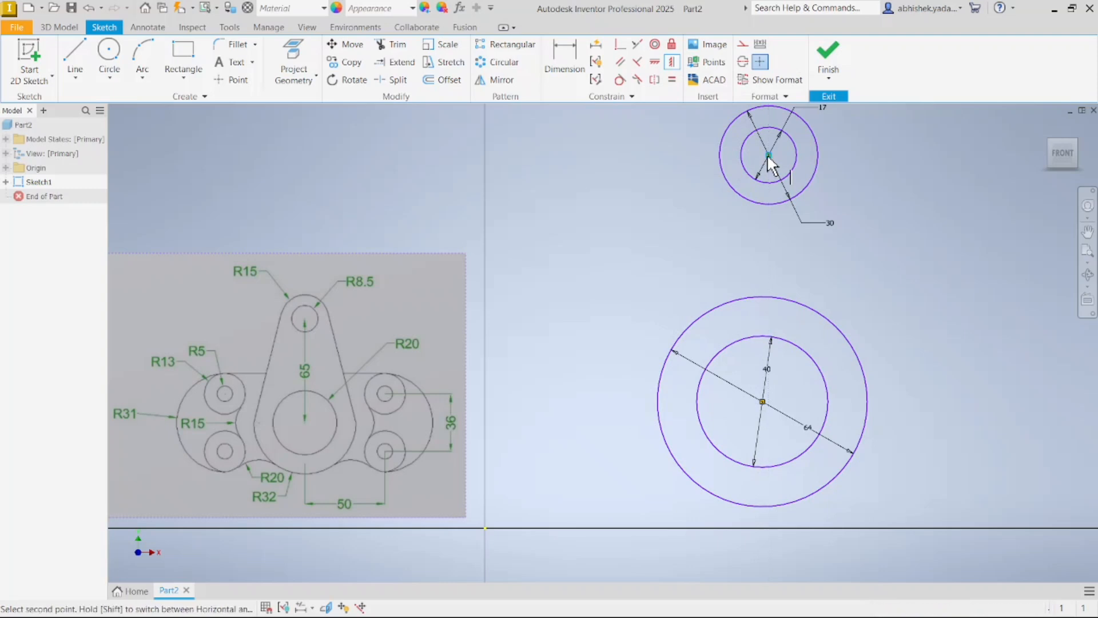
click(762, 401)
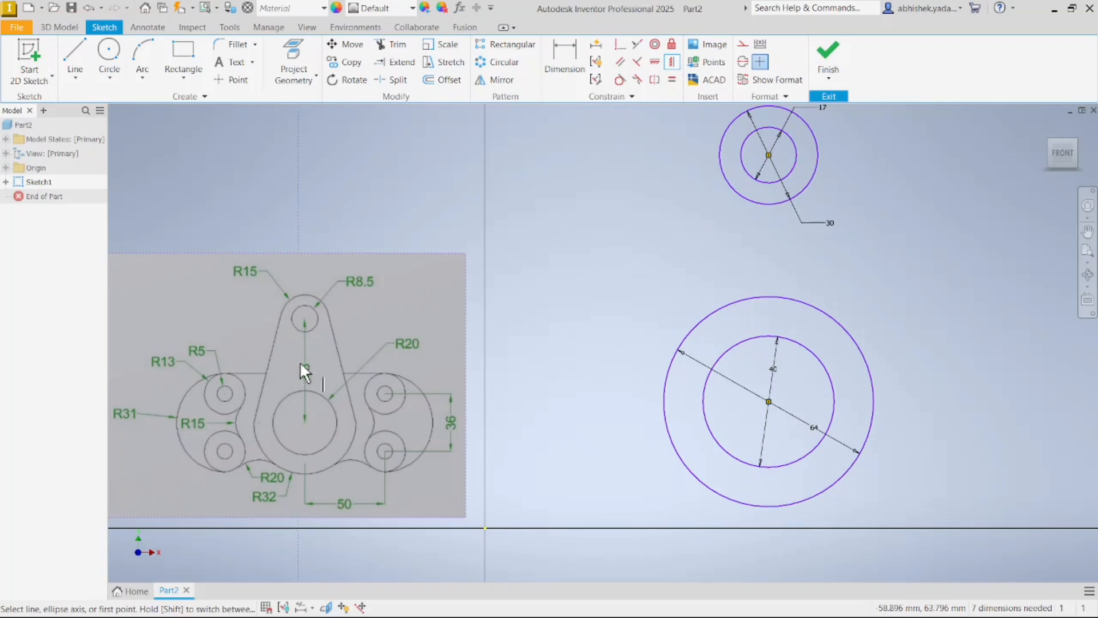
Dimension the vertical distance between the upper and lower circle centres as 65 mm.
click(565, 58)
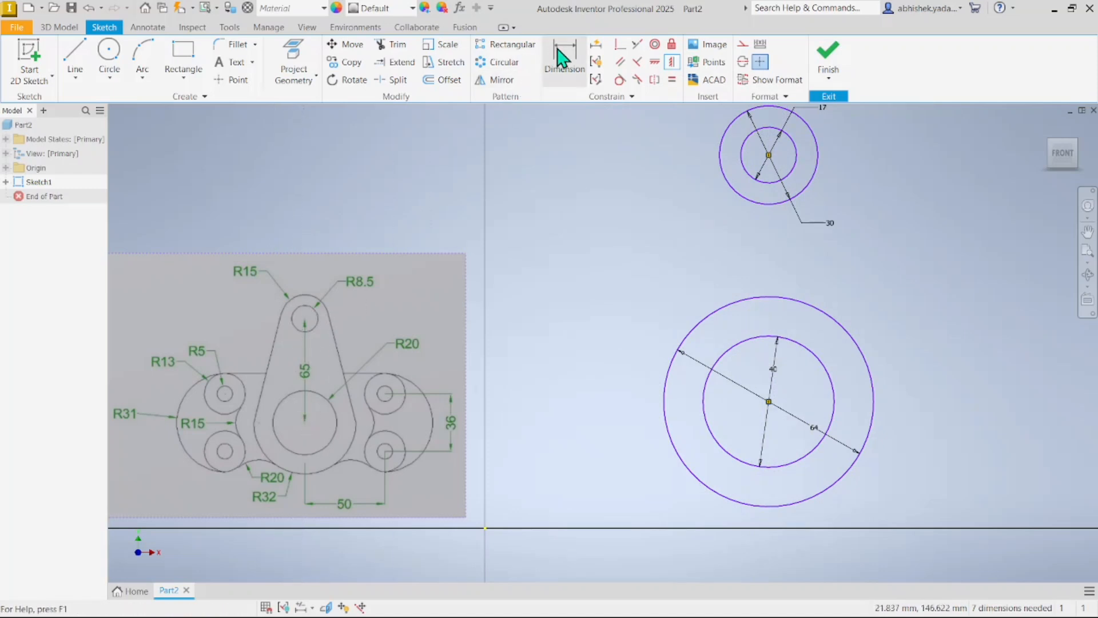
click(750, 172)
click(750, 342)
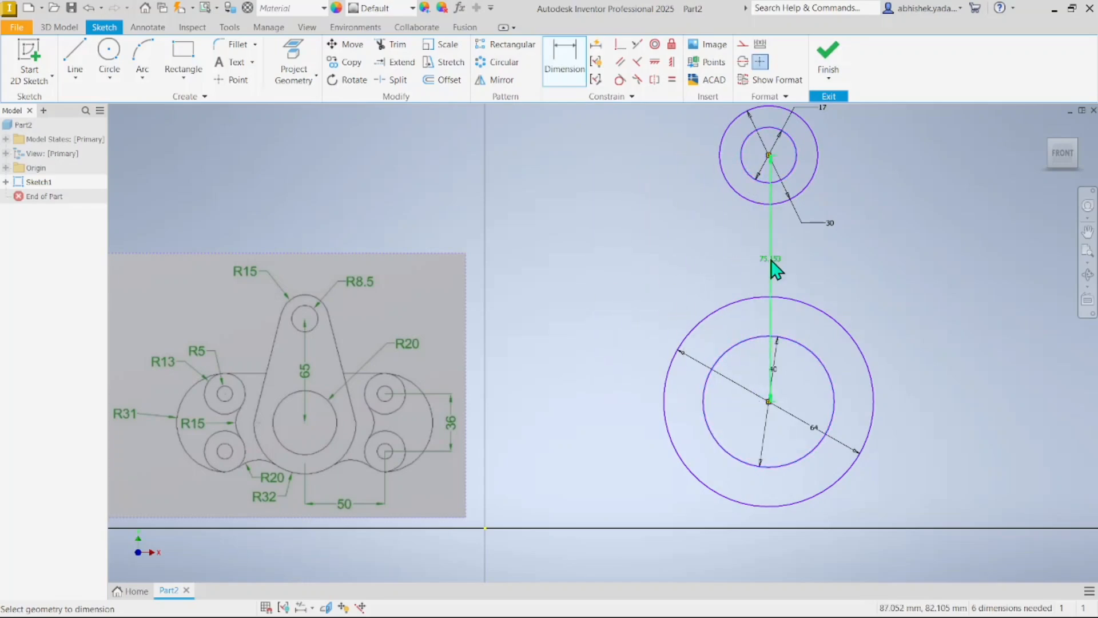
click(773, 264)
text(65)
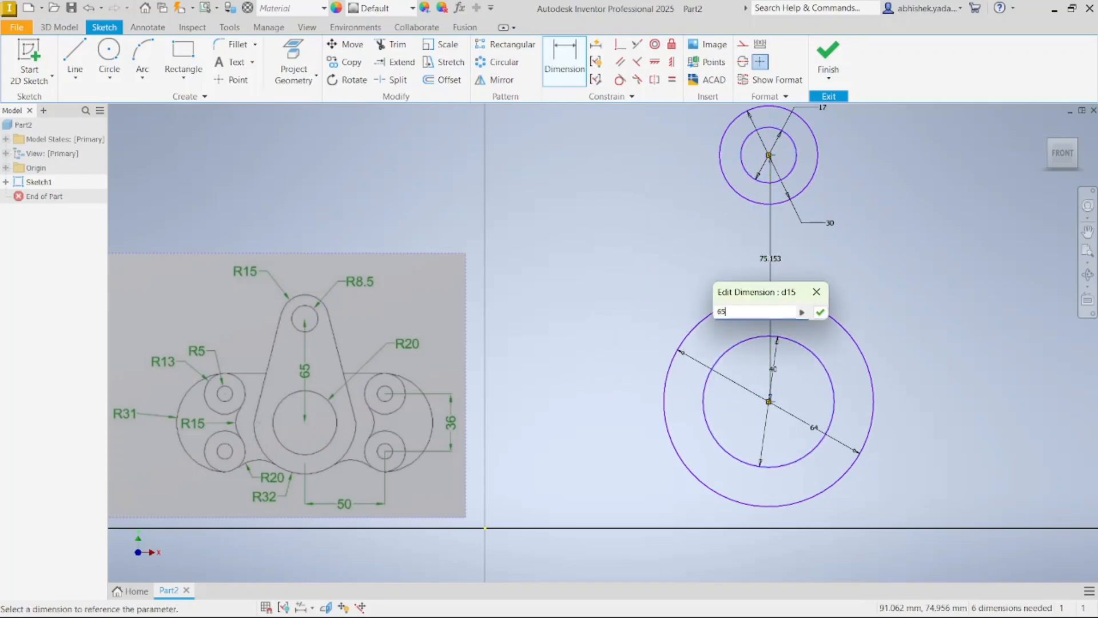
key(Return)
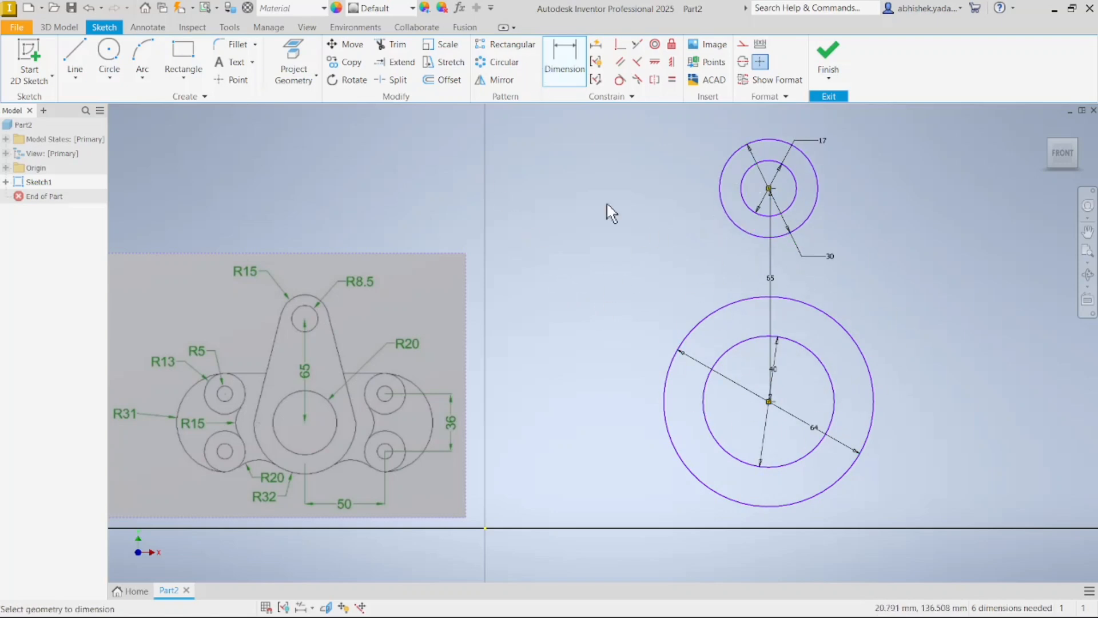
Dimension the large circles' centre horizontally from the origin and vertically from the horizontal axis, keeping the current distances.
click(736, 455)
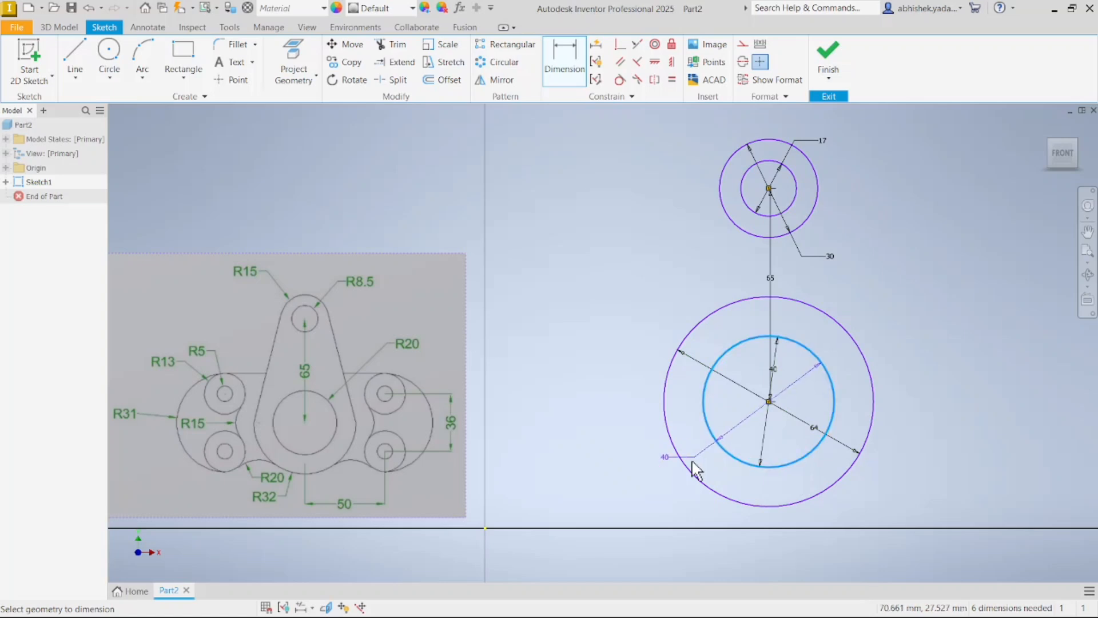
click(486, 529)
click(603, 558)
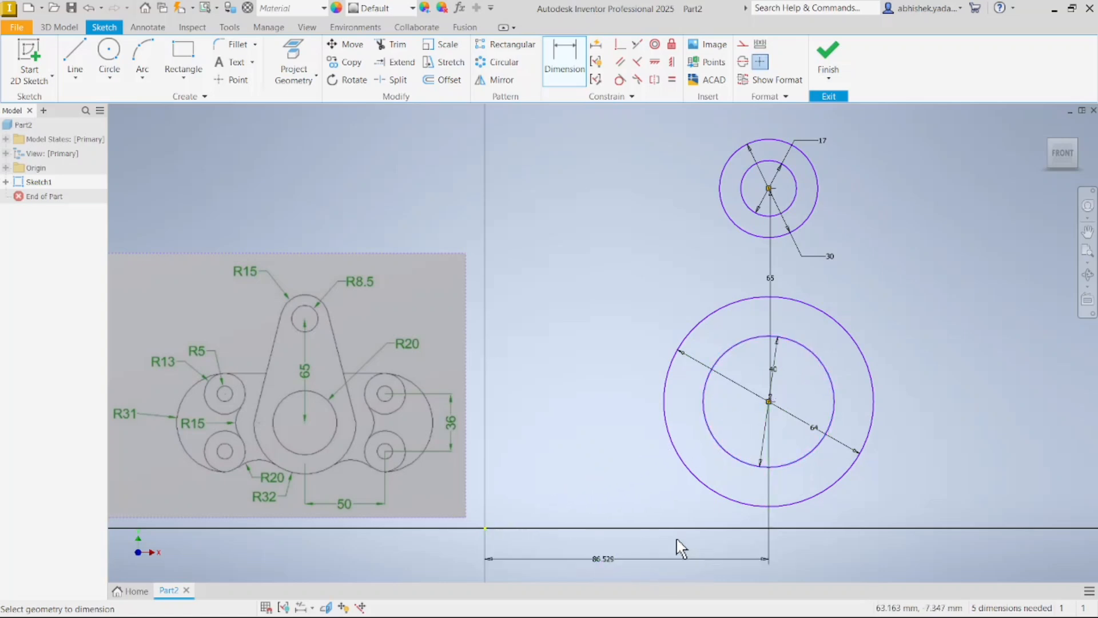
click(726, 454)
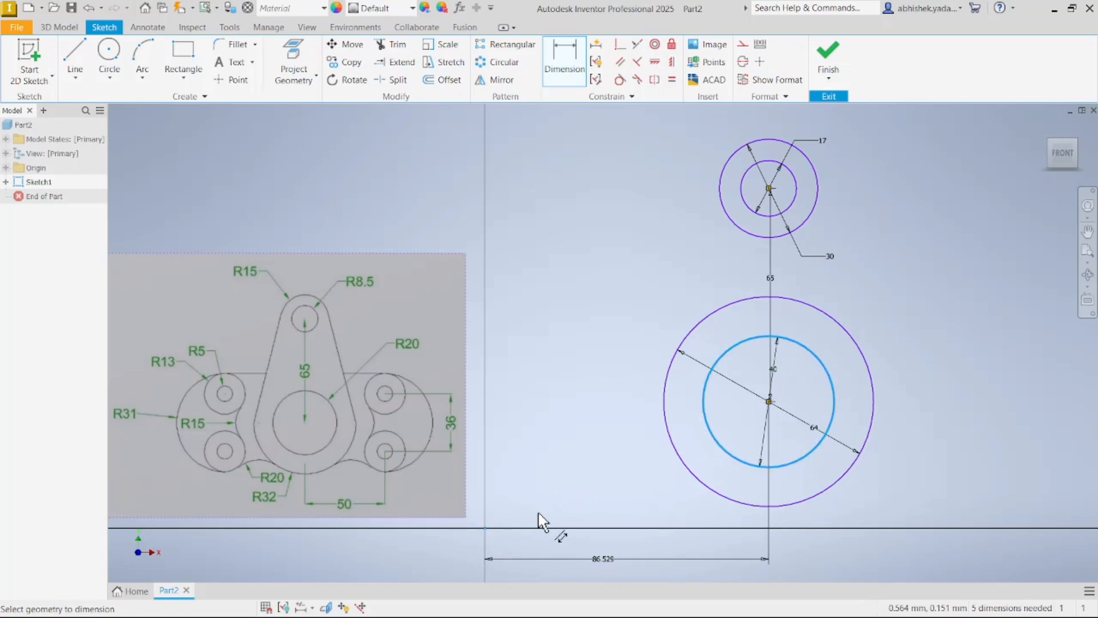
click(539, 526)
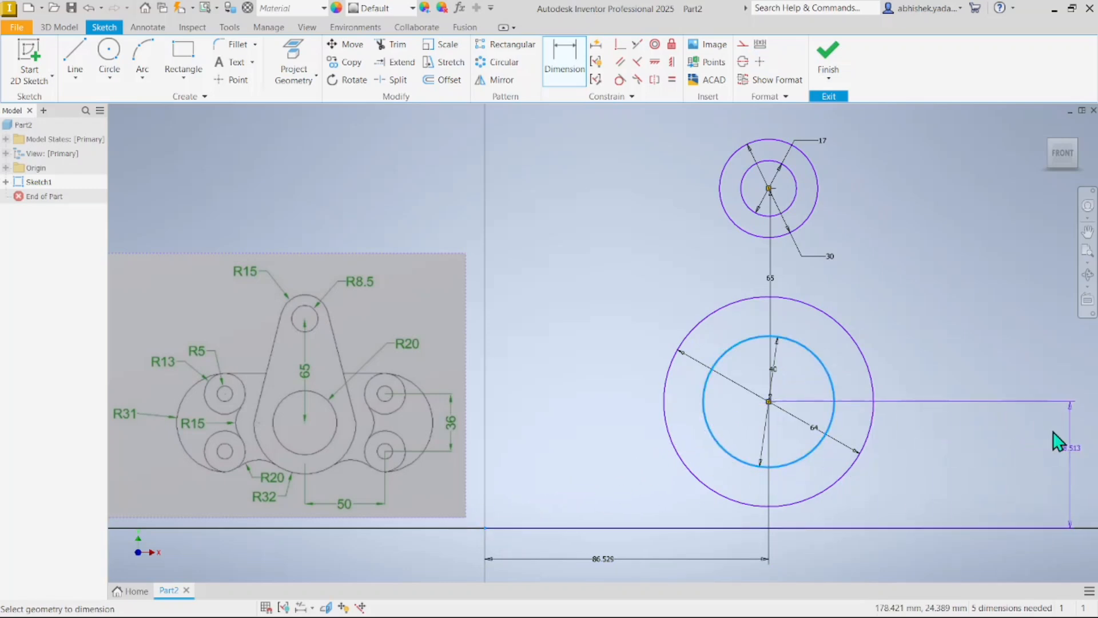
click(1064, 448)
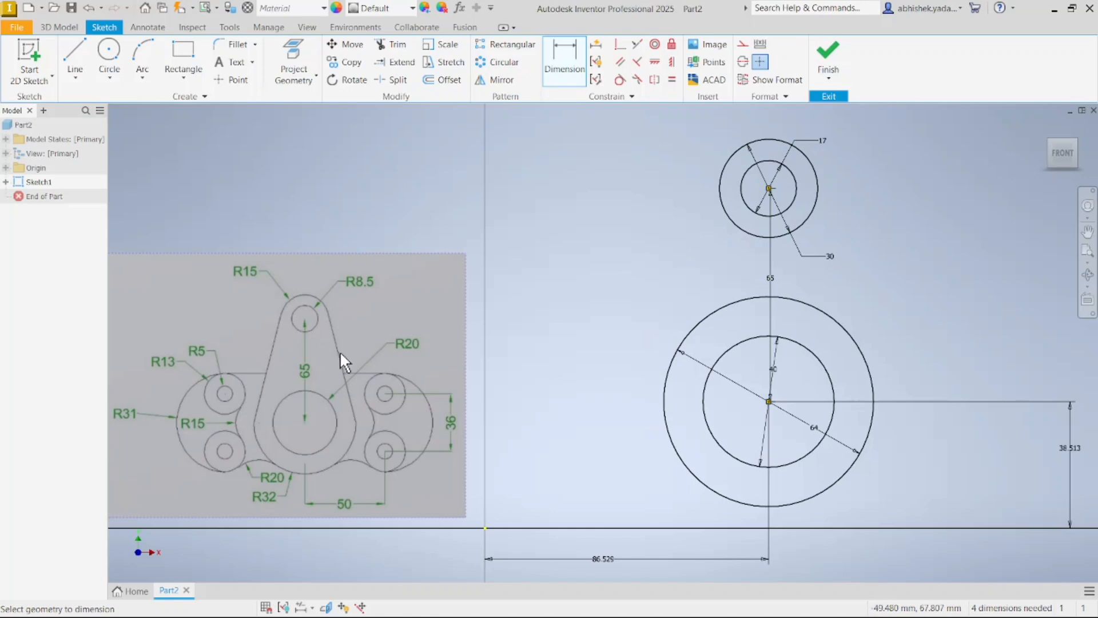
Draw two slanted side lines joining the left and right quadrants of the 64 mm circle to those of the 30 mm circle.
click(75, 57)
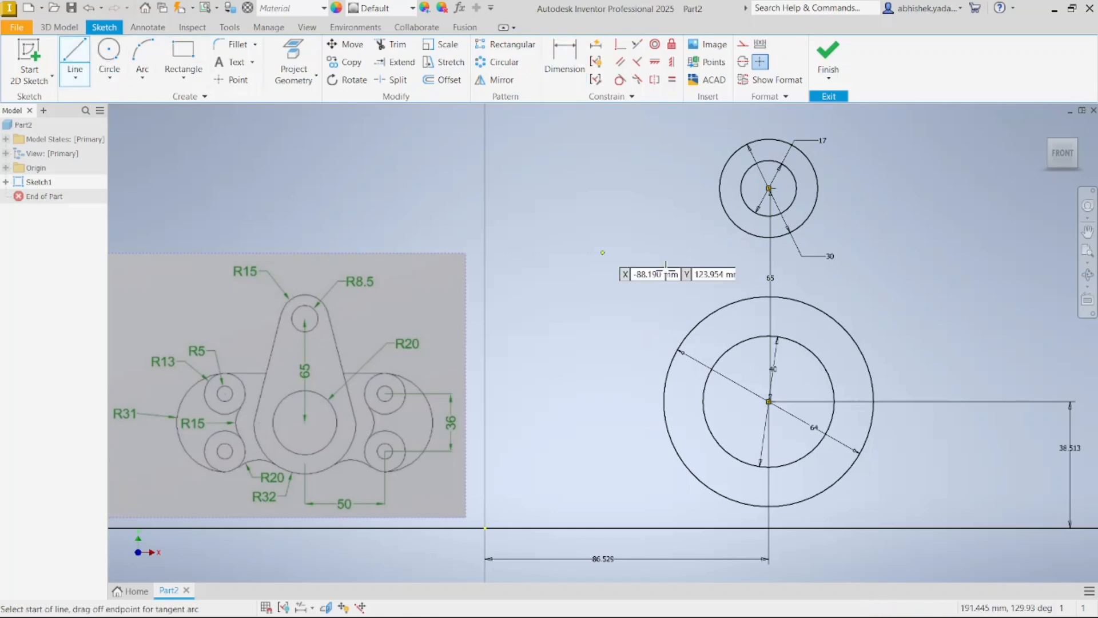
click(661, 403)
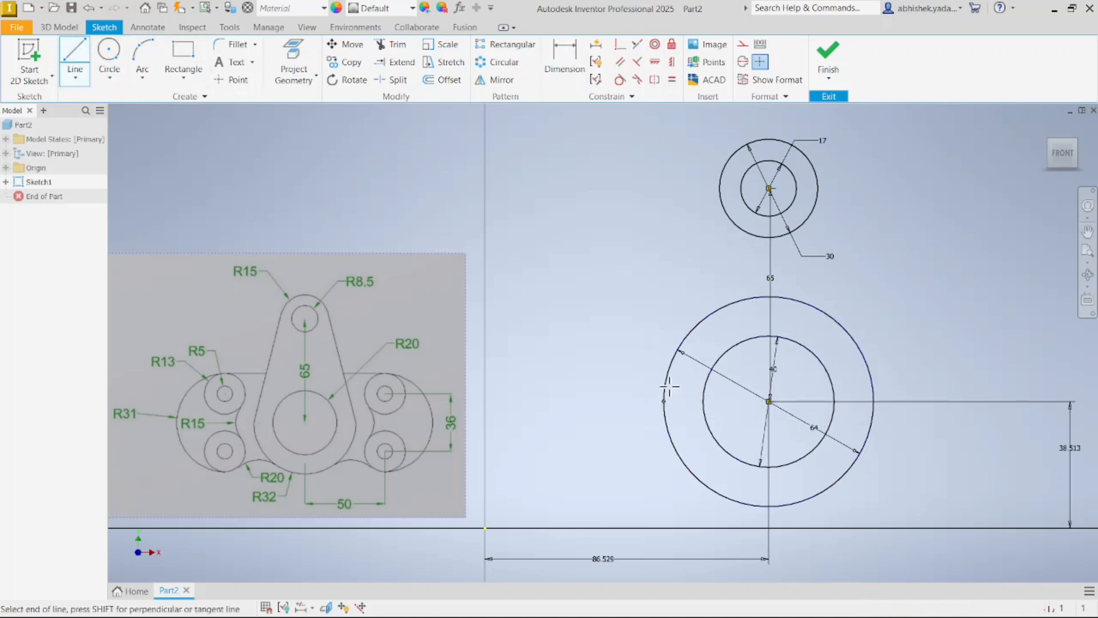
click(719, 183)
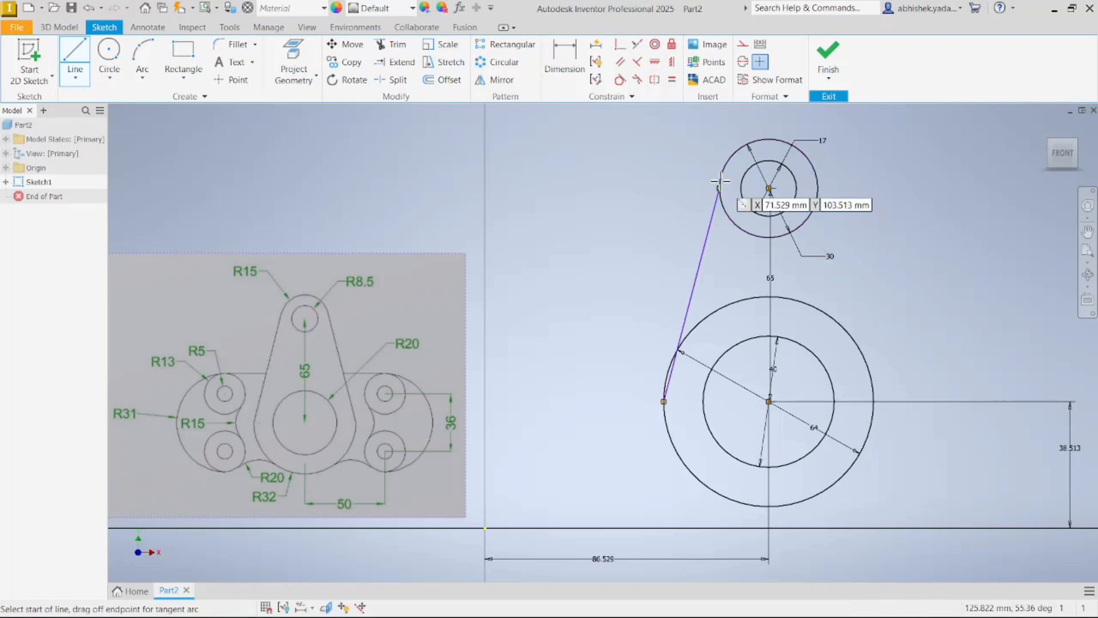
click(820, 188)
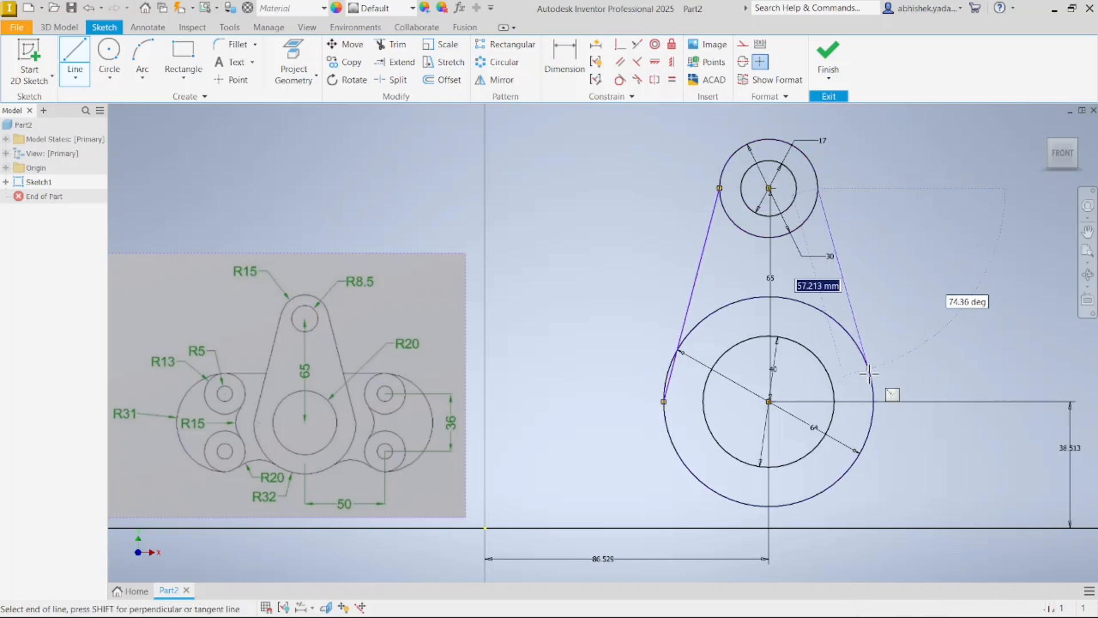
click(876, 396)
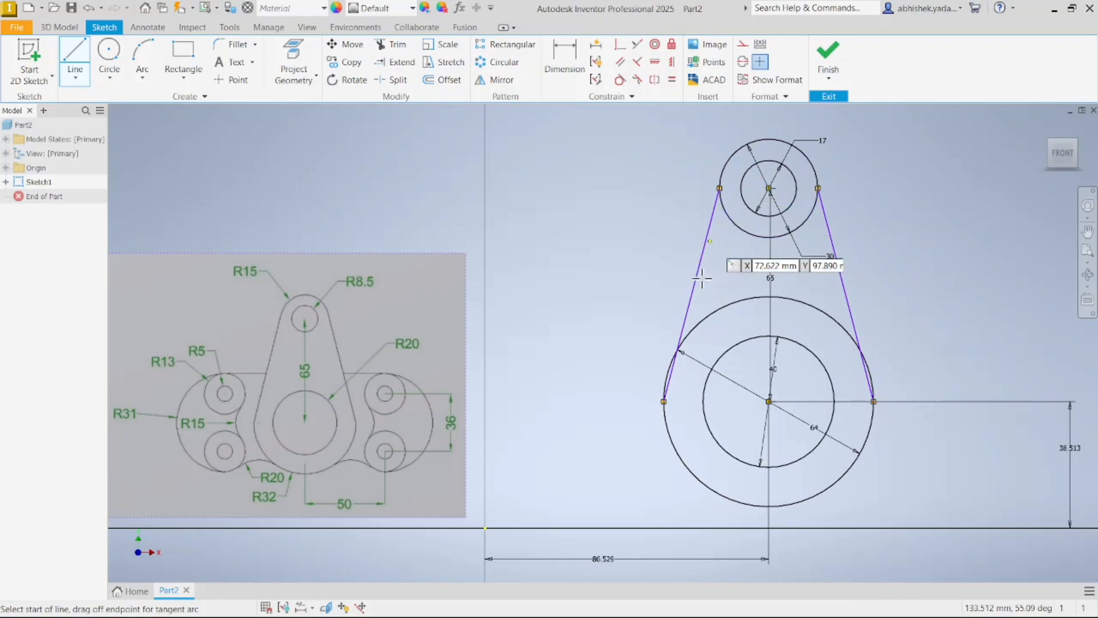
Make the left slanted line tangent to the 30 mm upper circle and the 64 mm lower circle.
click(620, 80)
click(712, 217)
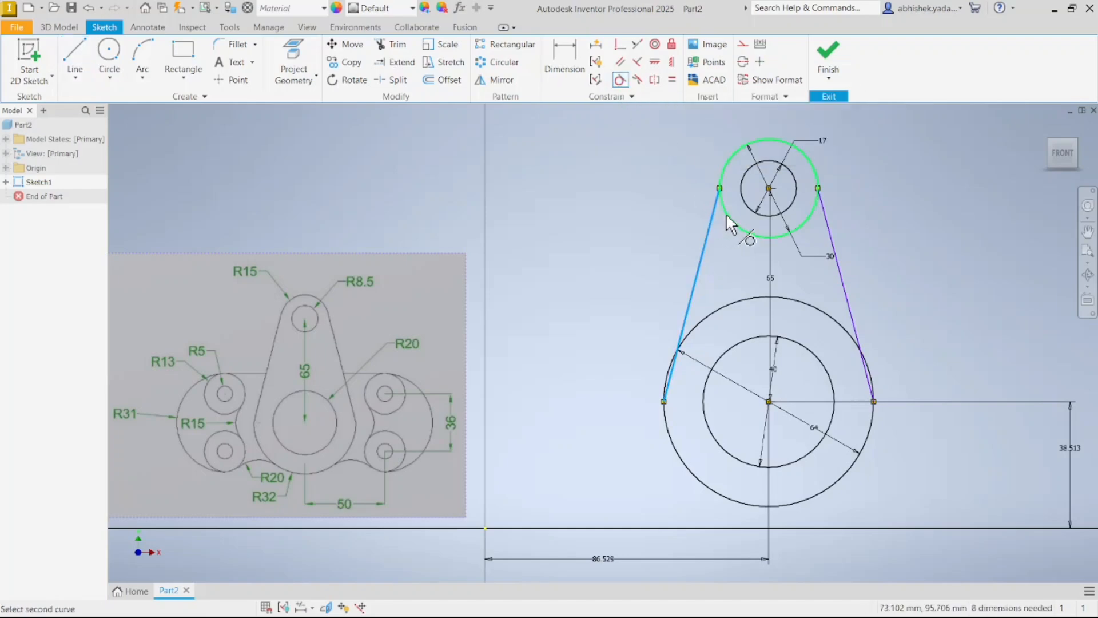
click(726, 221)
click(705, 279)
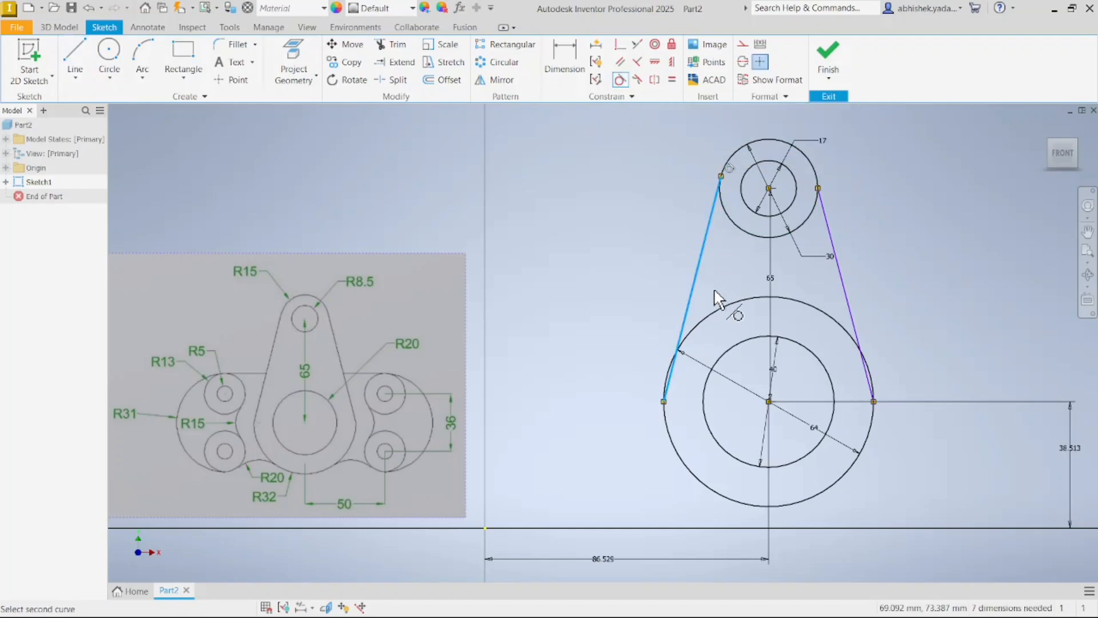
click(755, 299)
Make the right slanted line tangent to the 64 mm lower circle and the 30 mm upper circle.
click(838, 269)
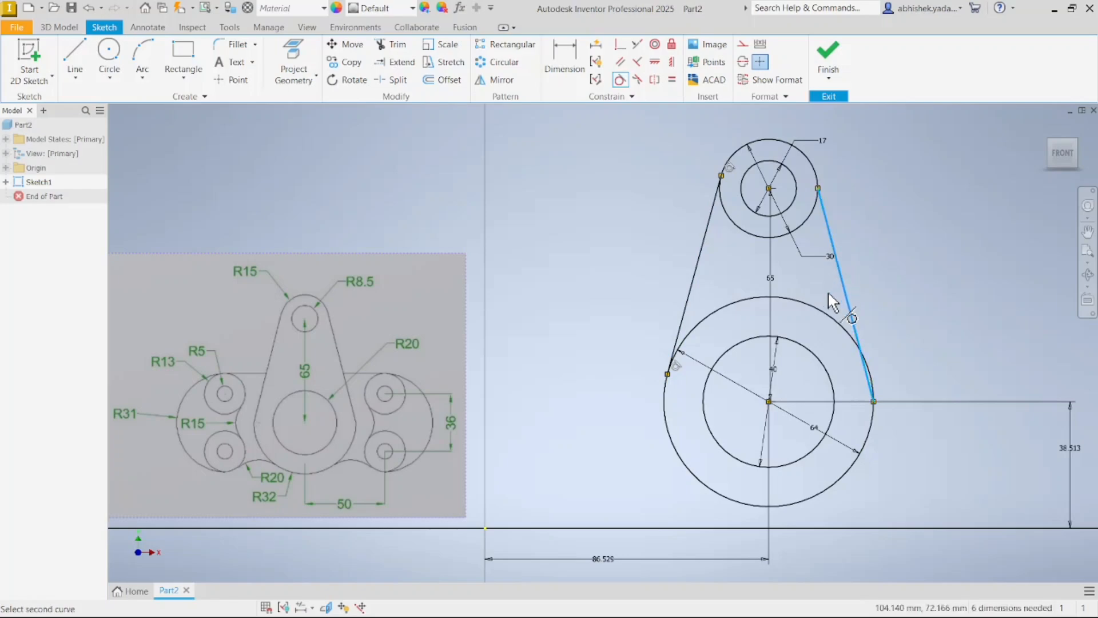
click(833, 319)
click(829, 235)
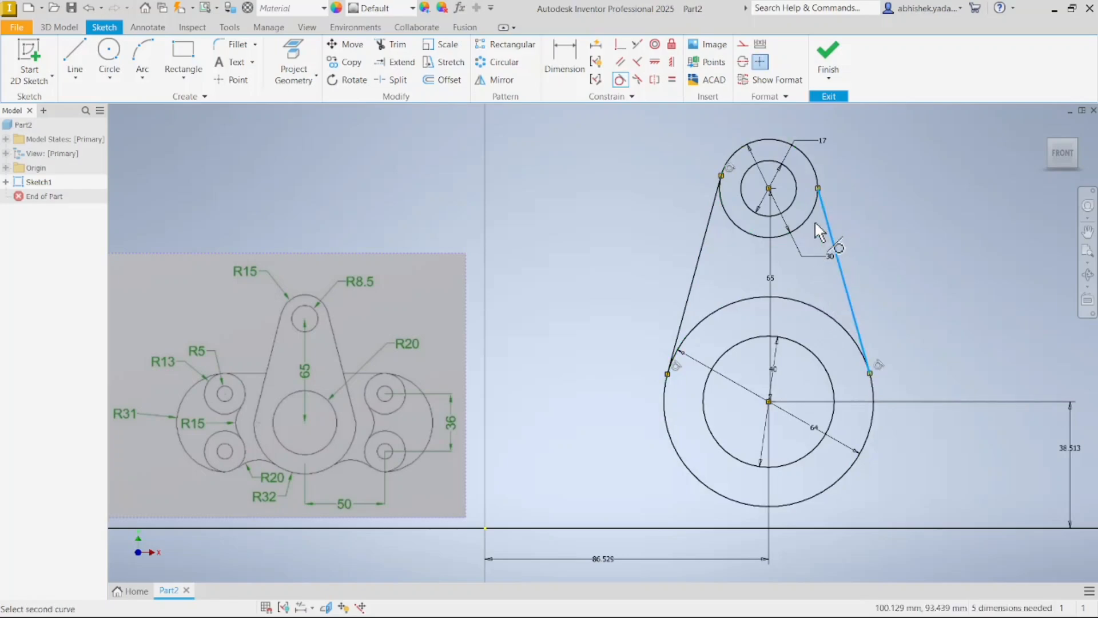
click(814, 220)
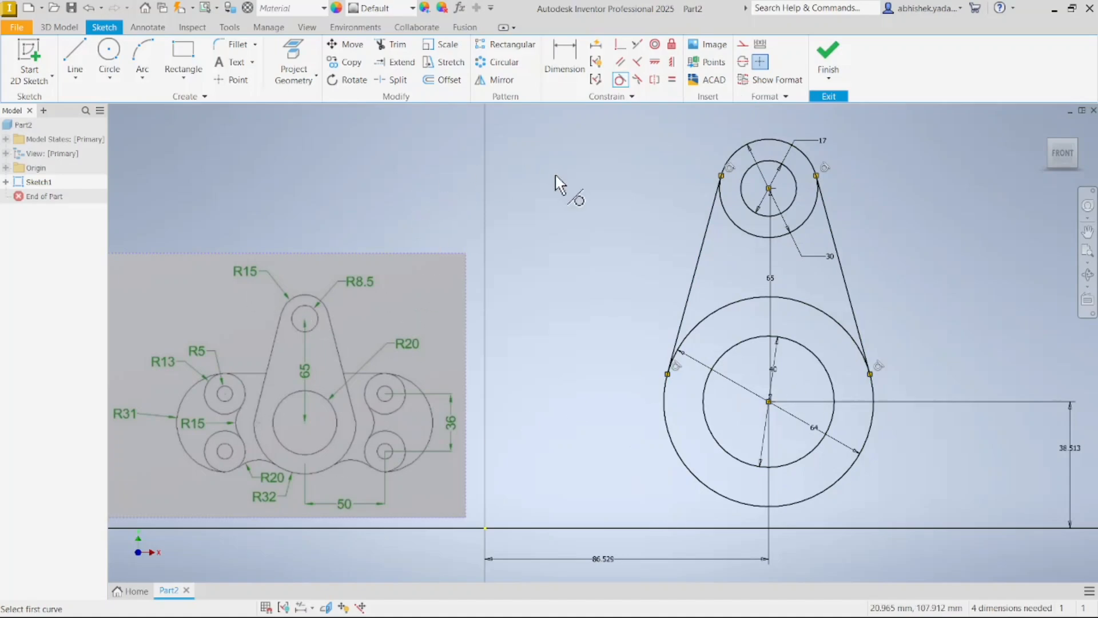
key(Escape)
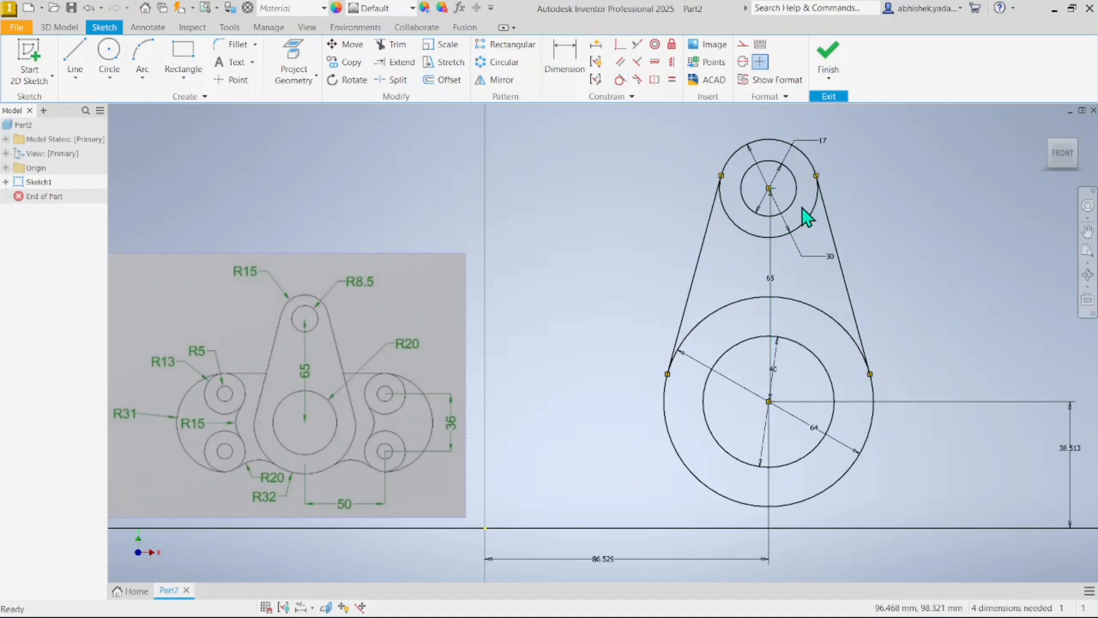
Trim away the inner arcs of the 30 mm and 64 mm circles between the two tangent lines.
click(392, 45)
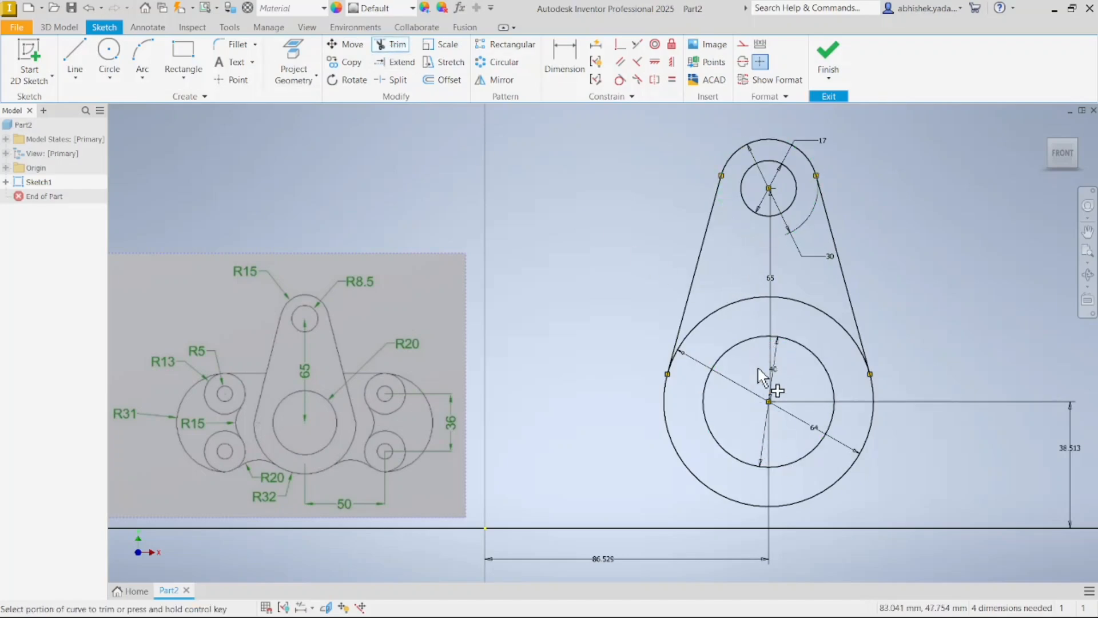
click(759, 299)
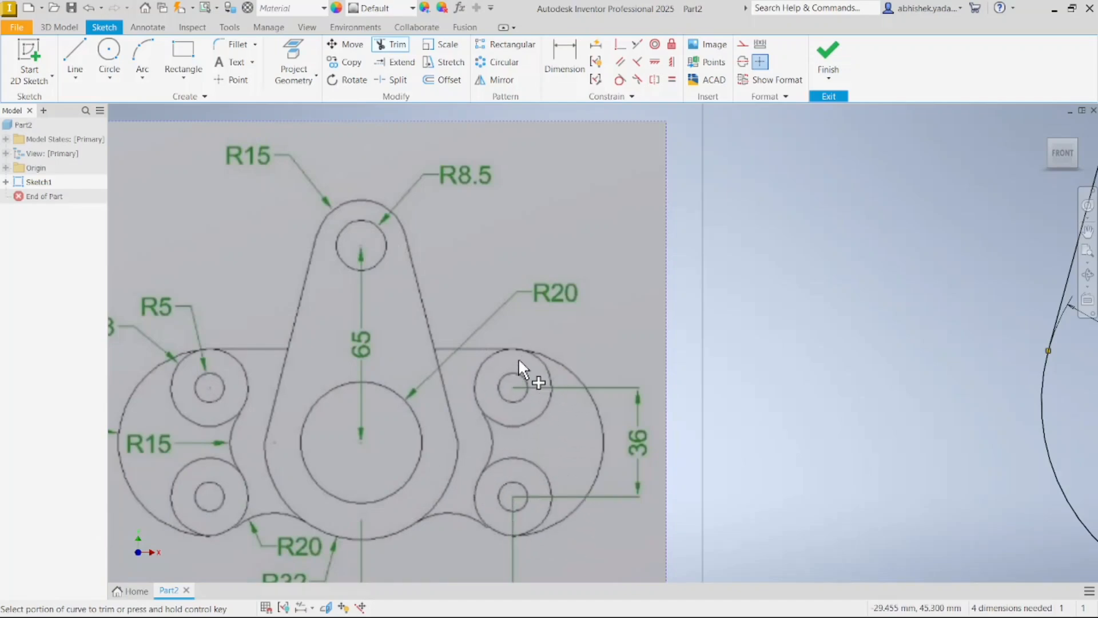
Draw concentric circles of 10 mm and 26 mm diameter to the right of the tapered profile, slightly above the large circles' centre.
scroll(396, 440, down, 3)
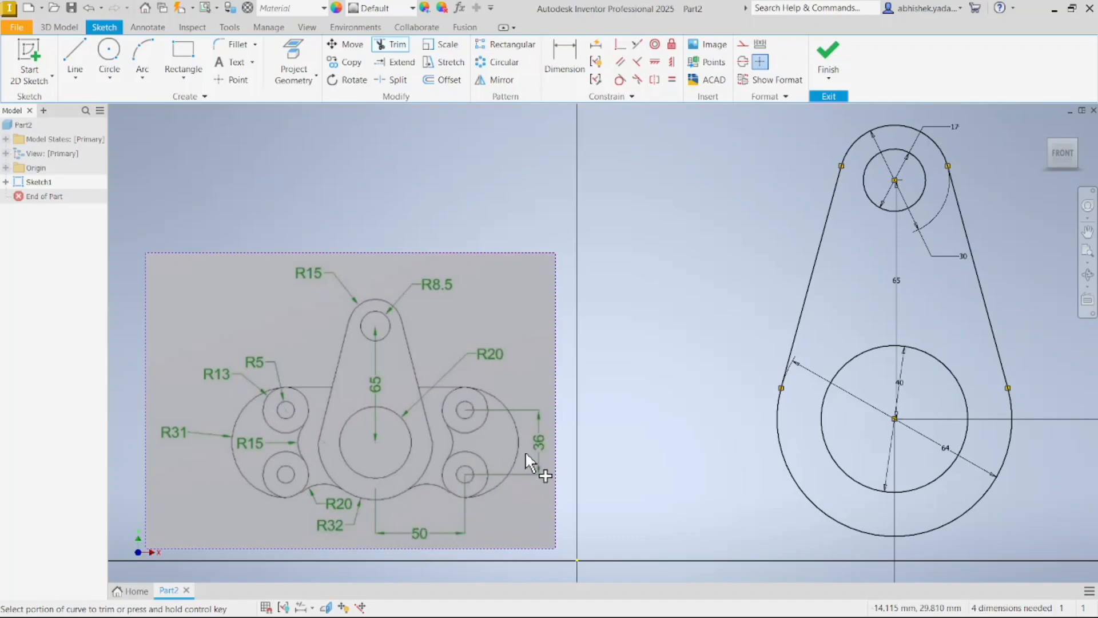
scroll(703, 468, down, 2)
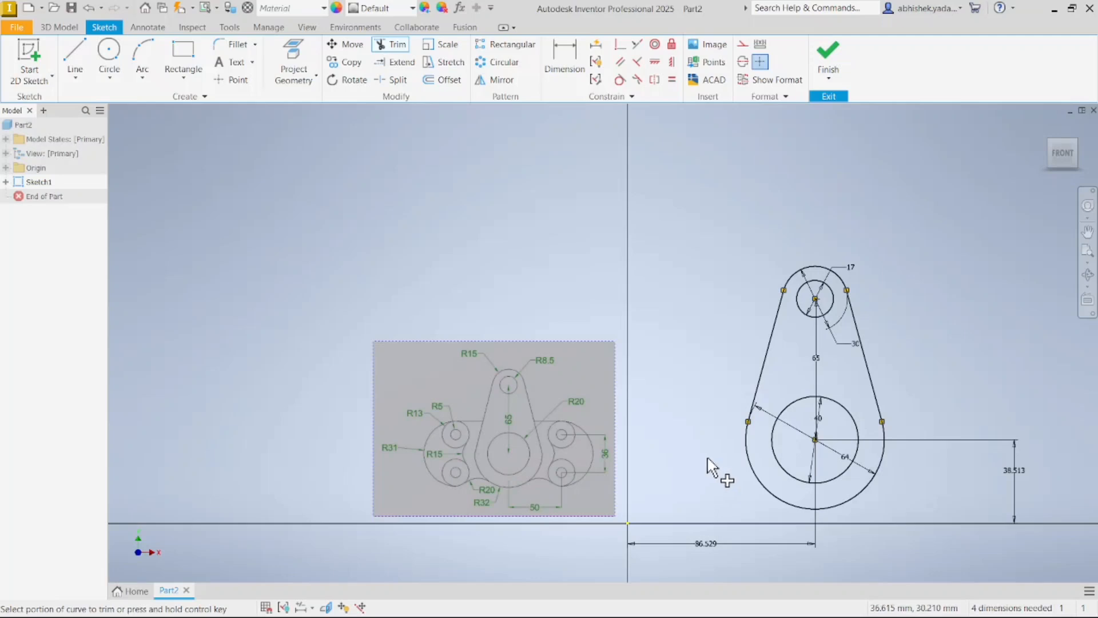
middle_drag(698, 456, 478, 436)
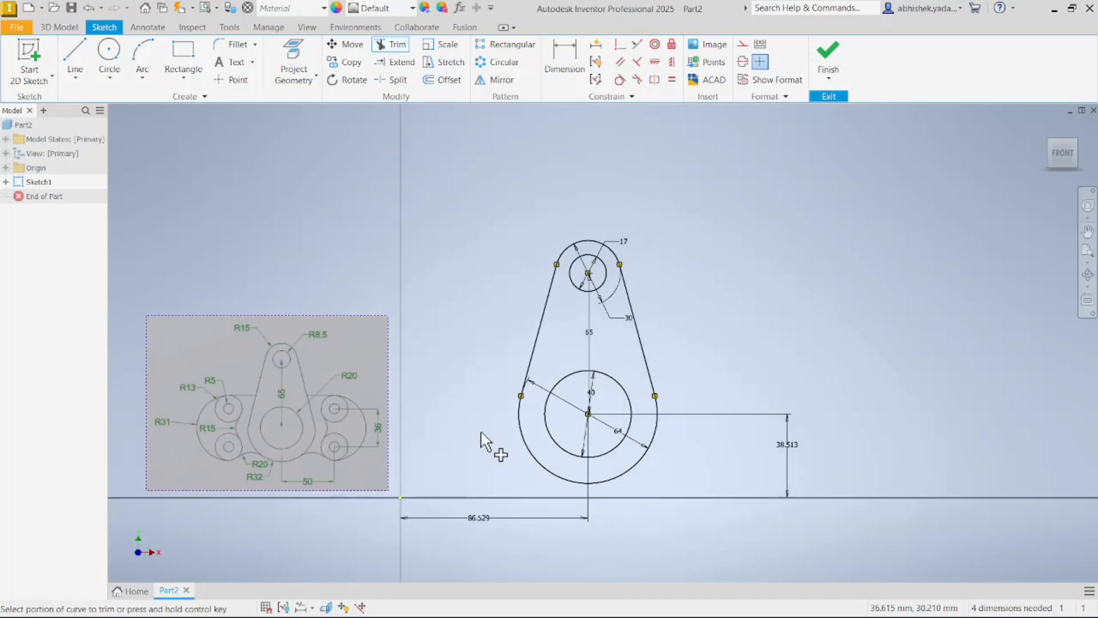
scroll(549, 429, up, 2)
scroll(498, 424, down, 3)
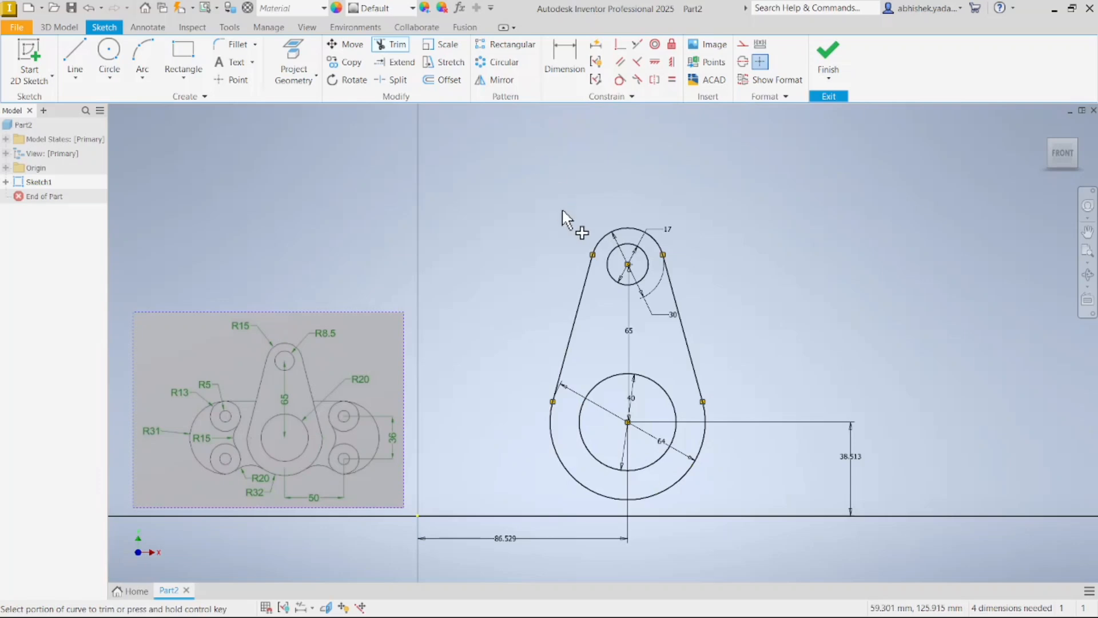
click(109, 57)
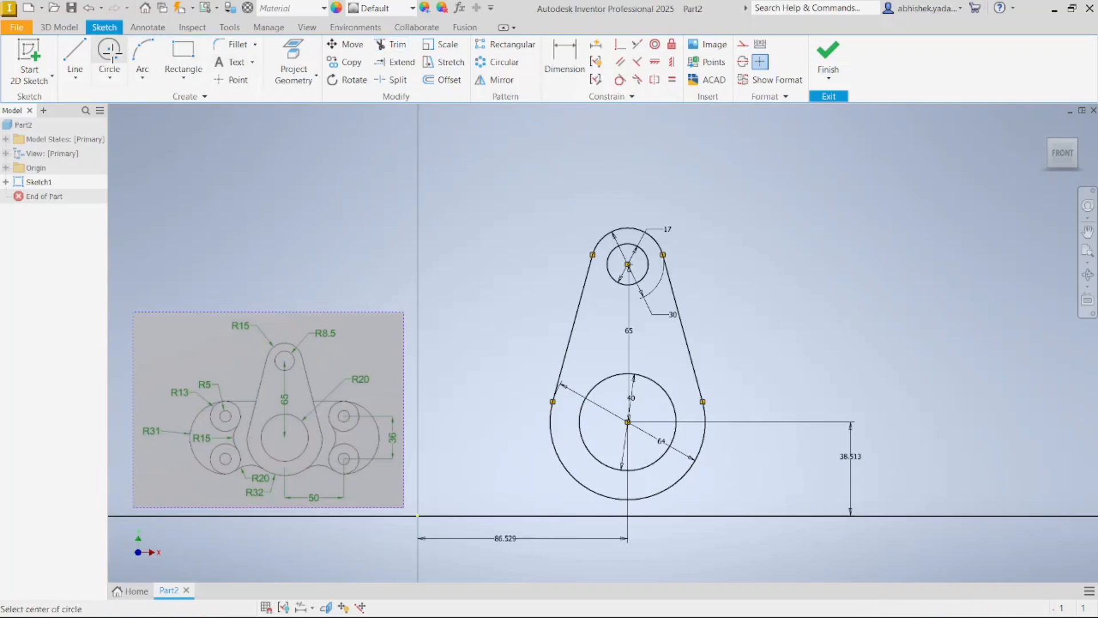
click(809, 385)
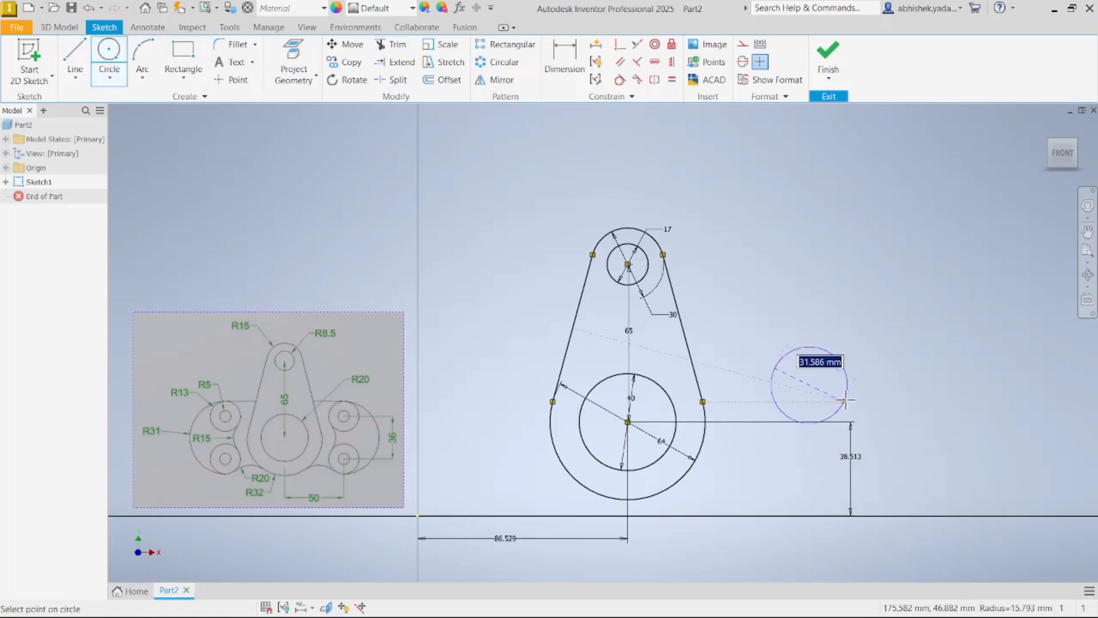
text(1)
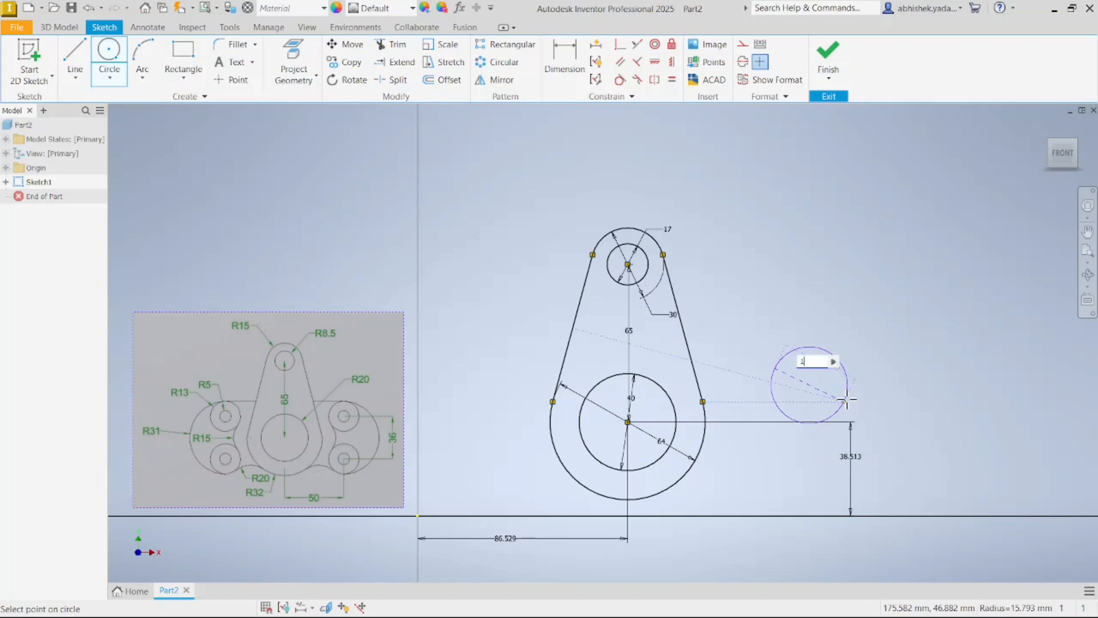
text(0)
key(Return)
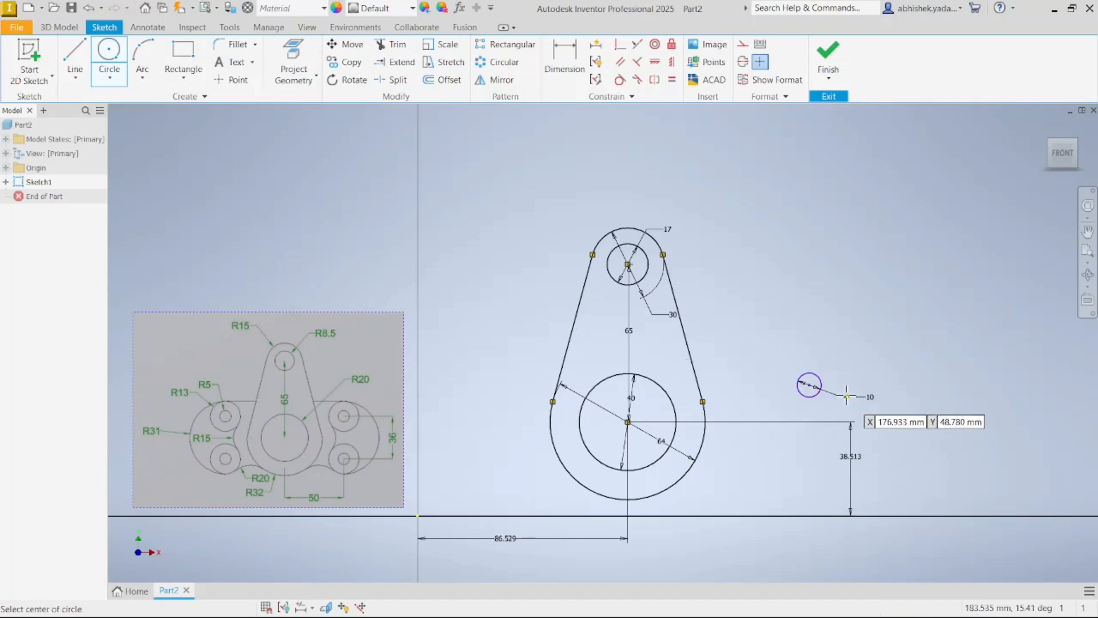
click(809, 384)
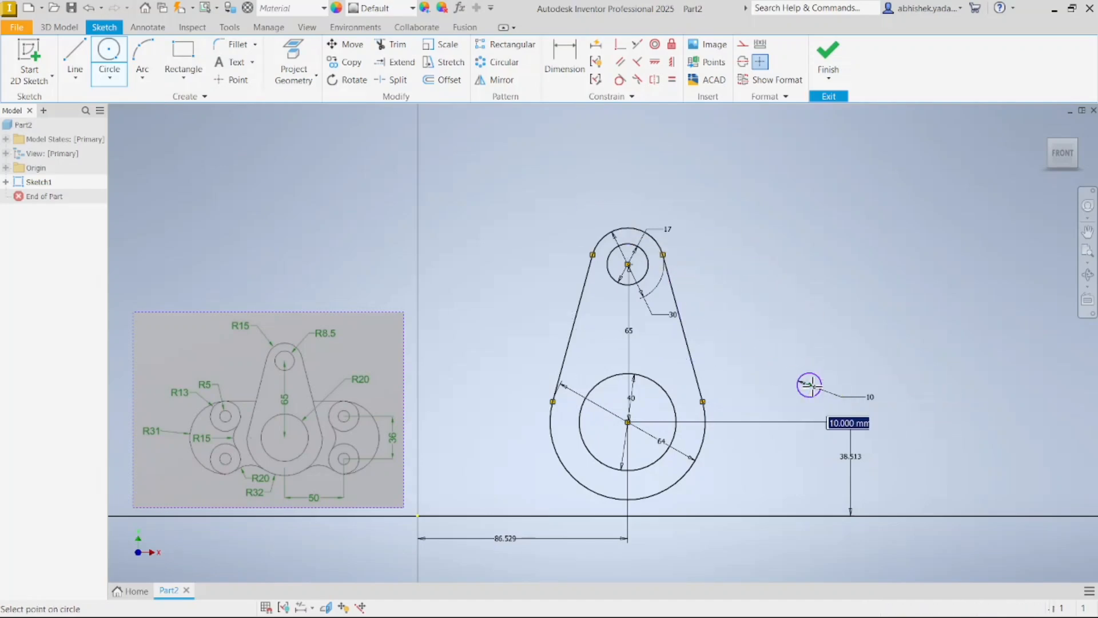
text(26)
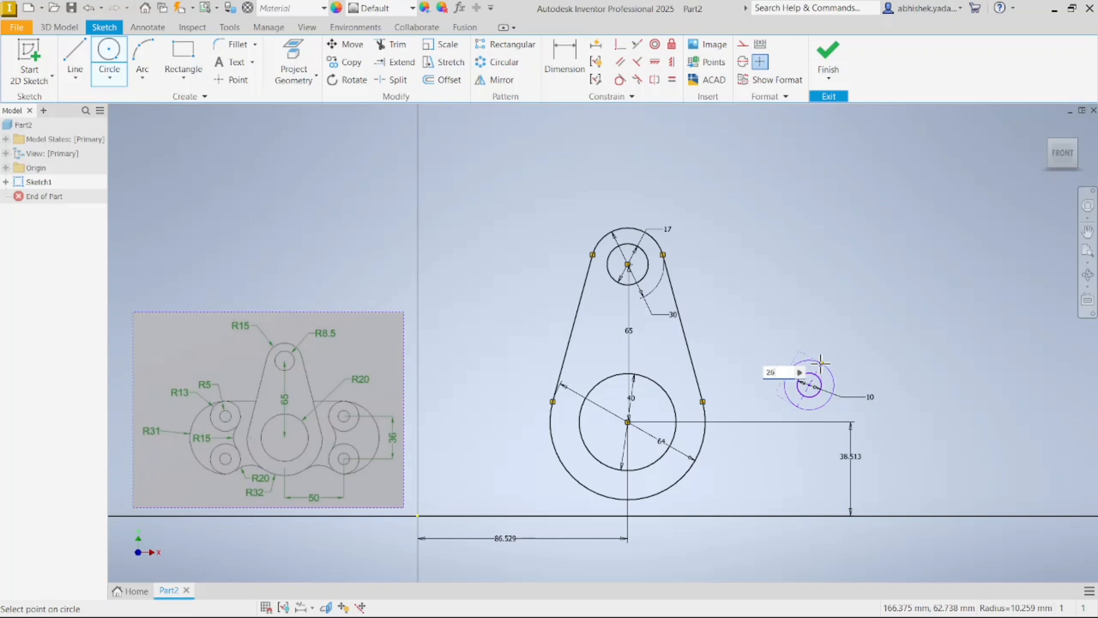
key(Return)
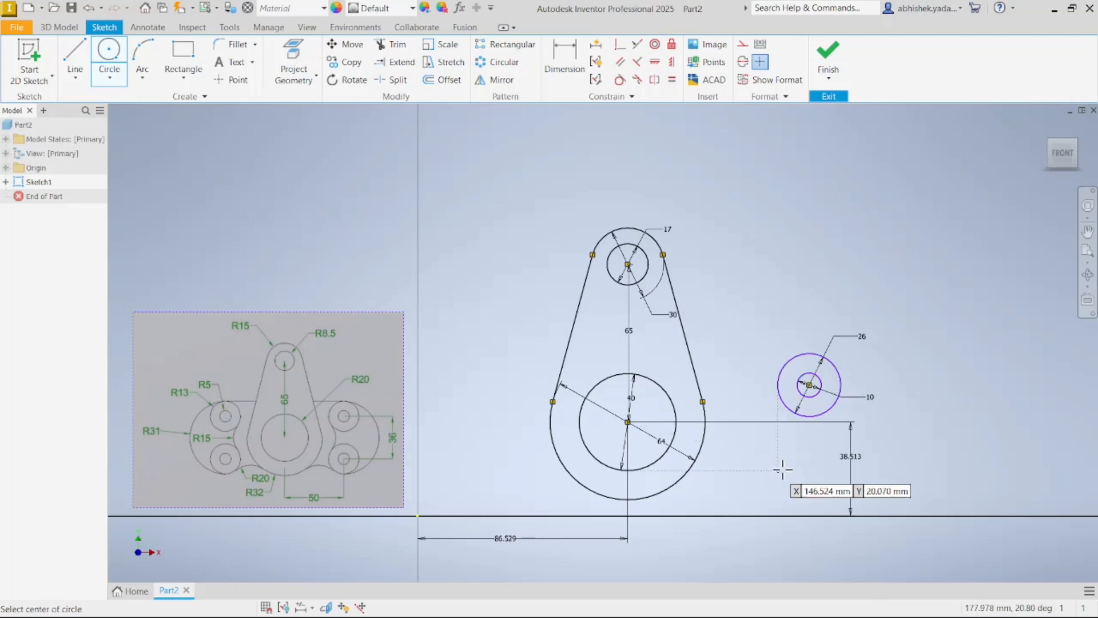
Draw a second concentric pair of 10 mm and 26 mm diameter circles below the first right-hand pair.
click(821, 492)
text(1)
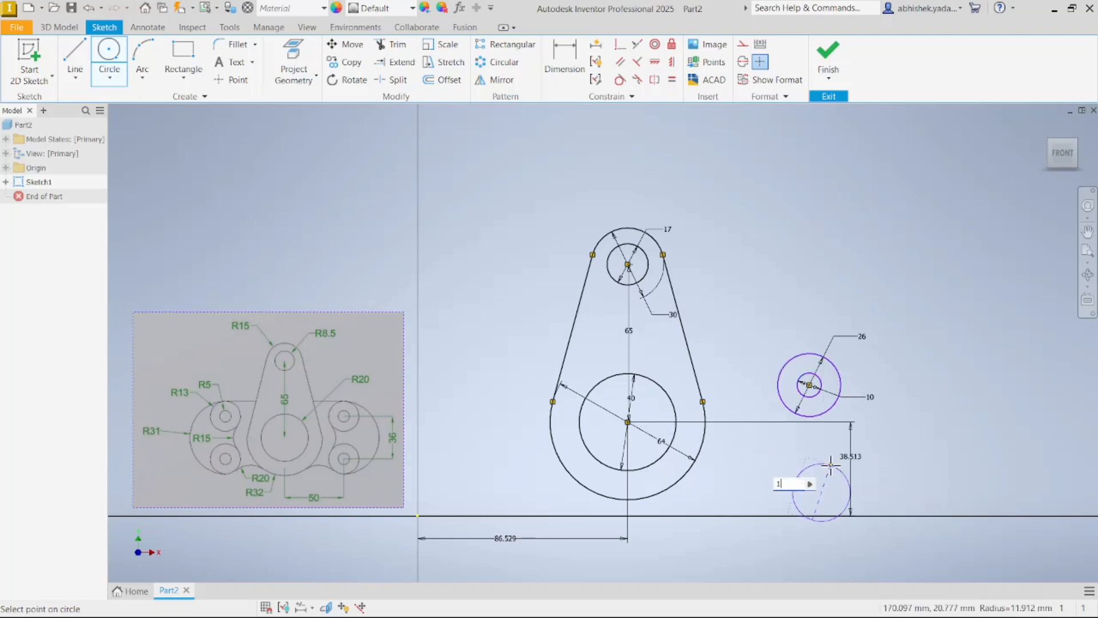
text(0)
key(Return)
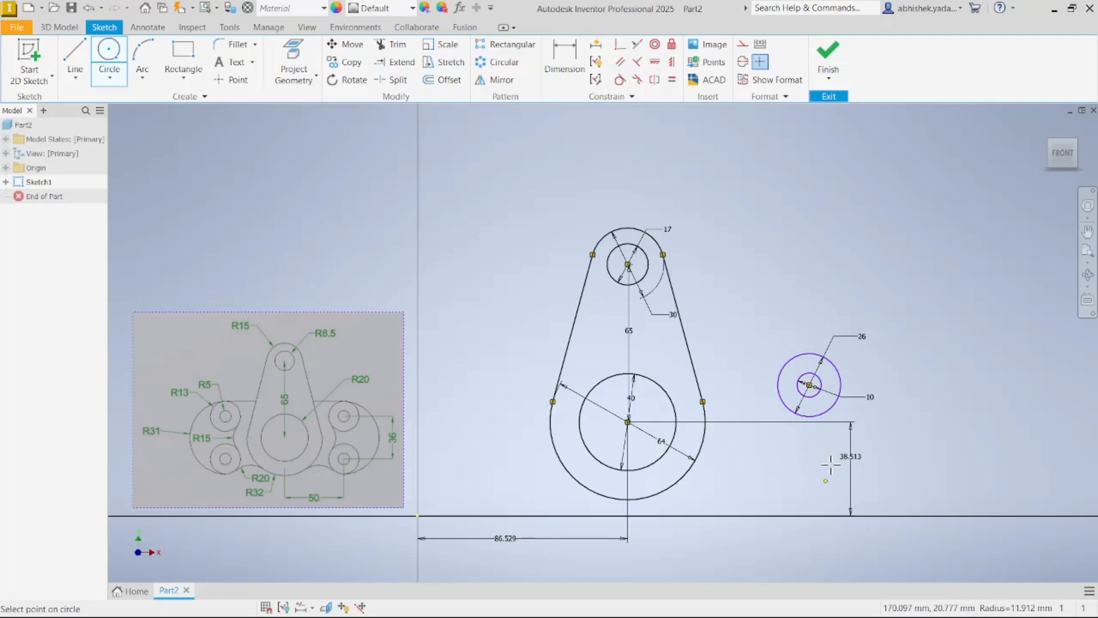
click(821, 492)
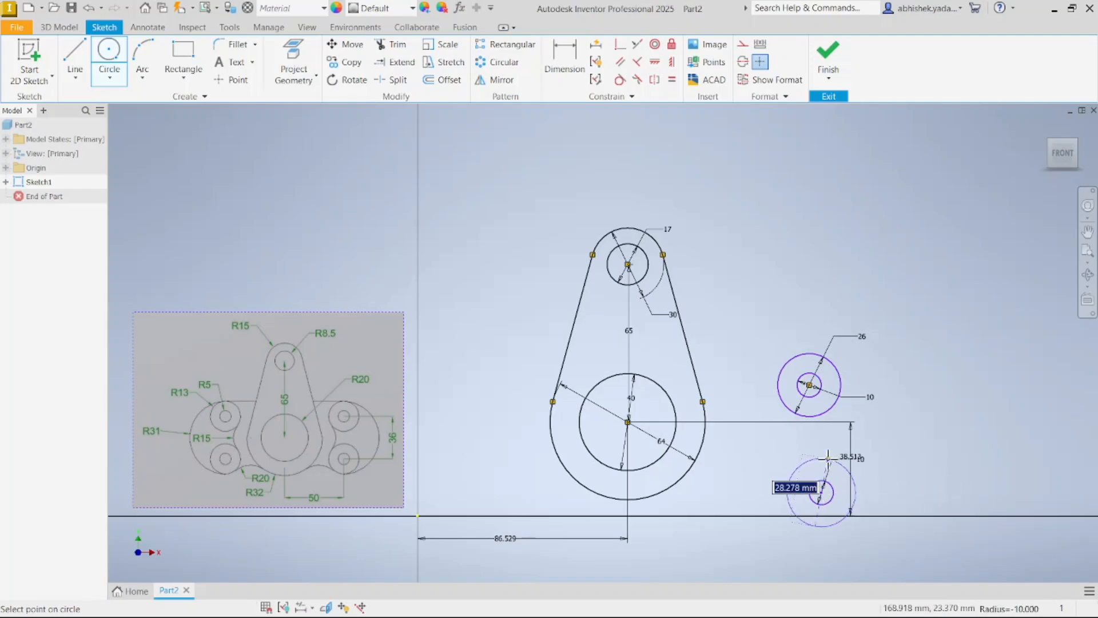
text(26)
key(Tab)
key(Return)
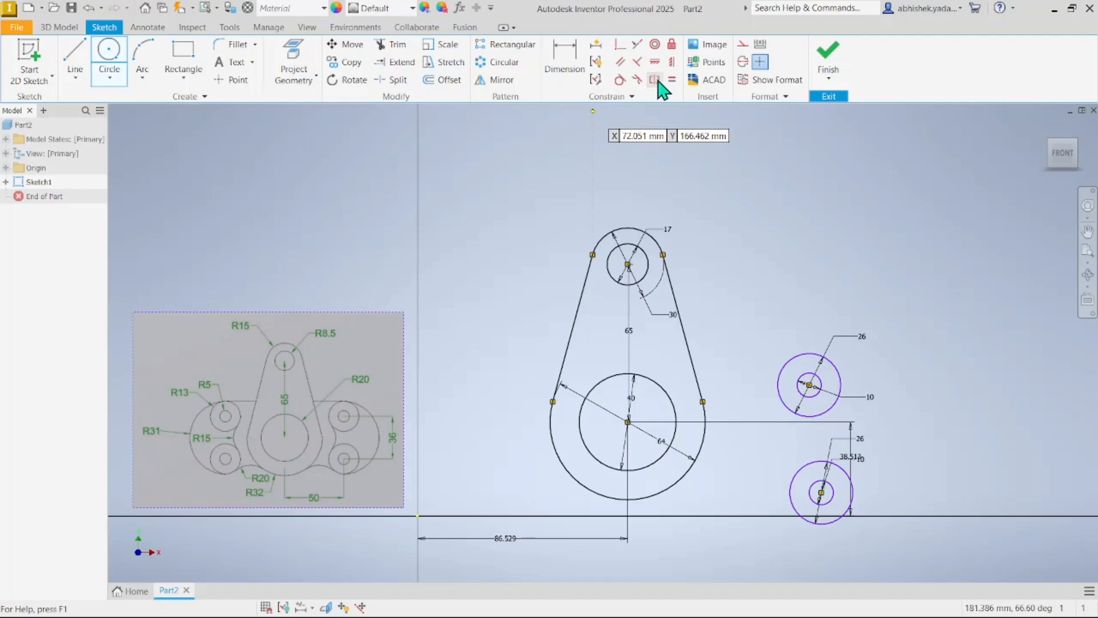
Align the centres of the two right-hand circle pairs with a Vertical constraint.
click(672, 62)
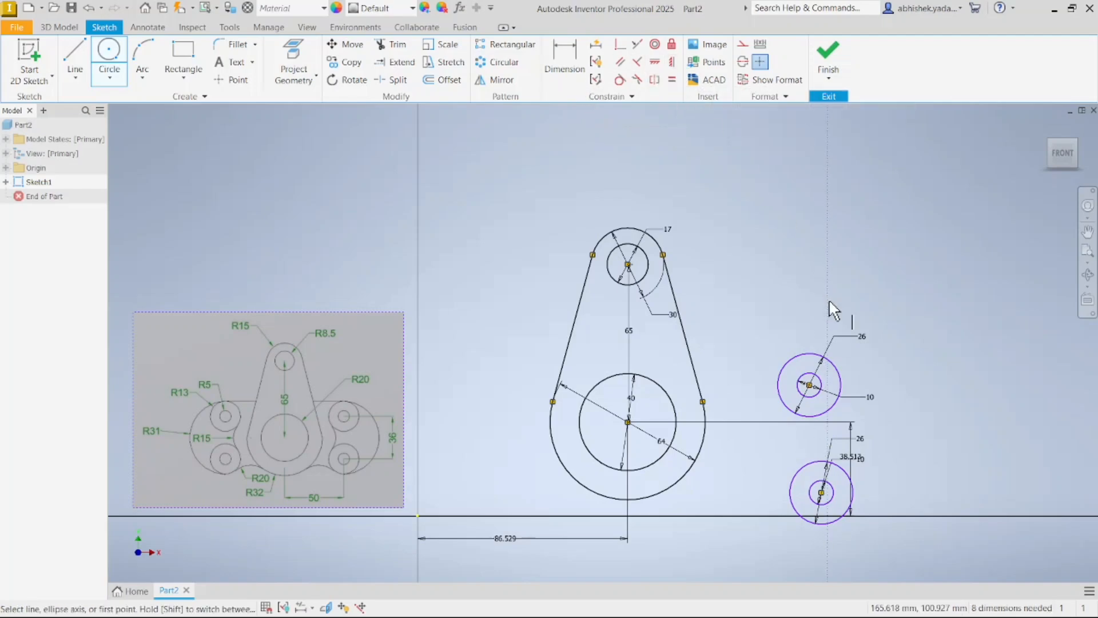
click(810, 385)
click(822, 493)
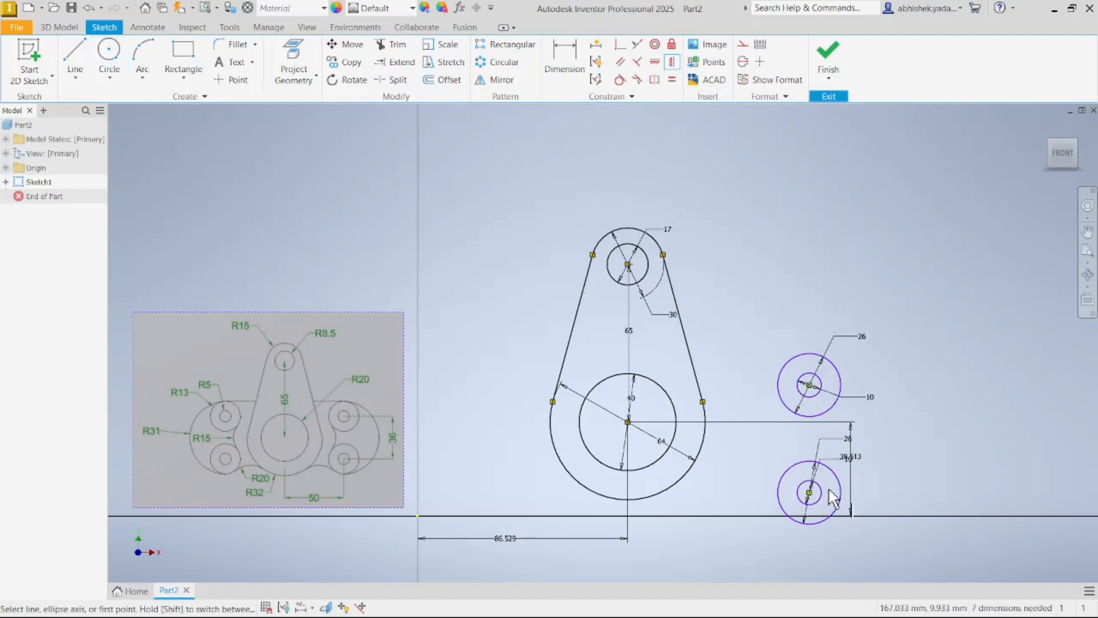
Dimension the vertical distance between the two right-hand circle pairs as 36 mm.
click(565, 63)
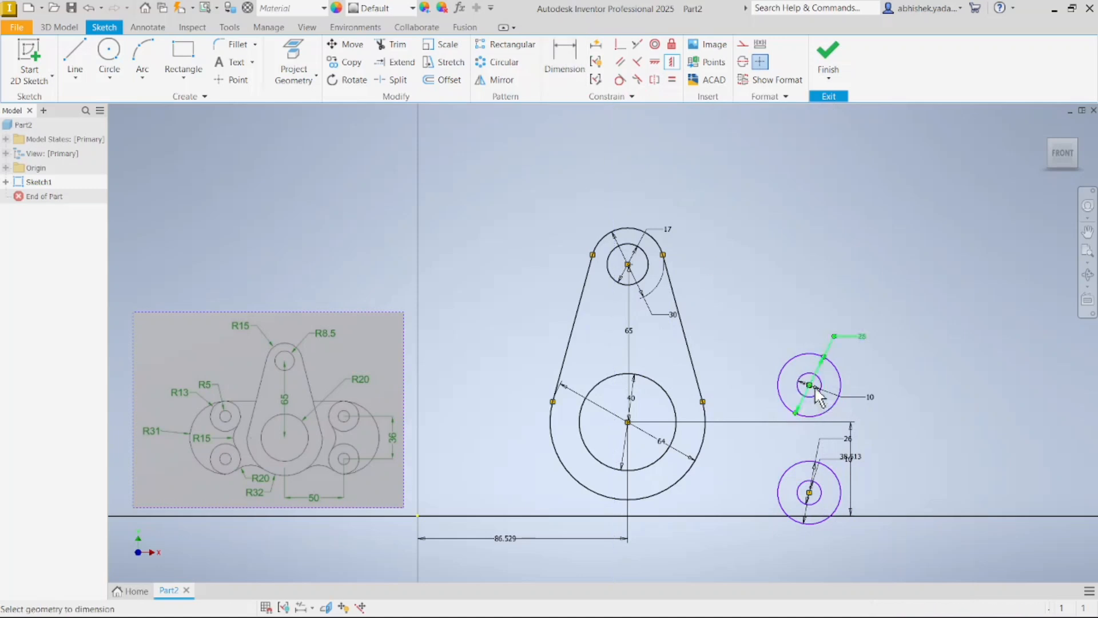
click(810, 385)
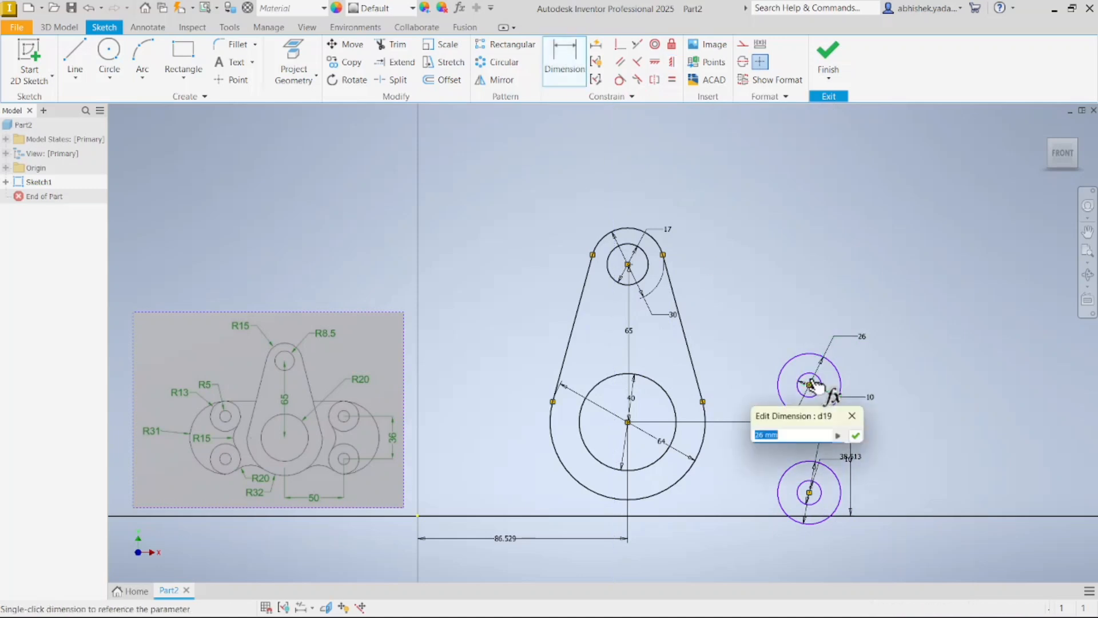
click(859, 434)
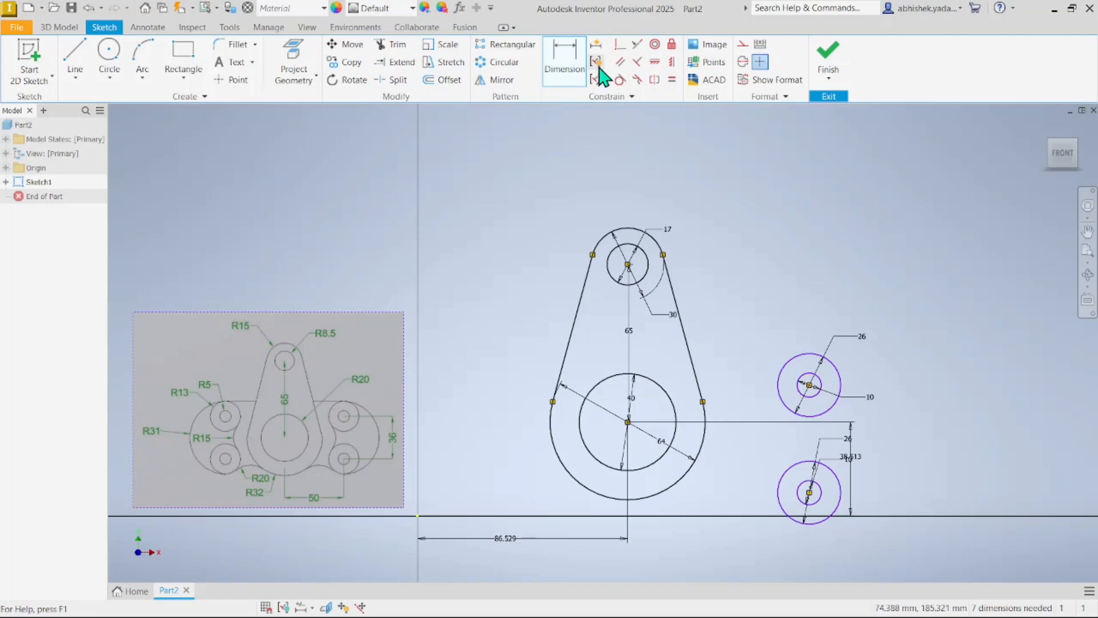
click(809, 384)
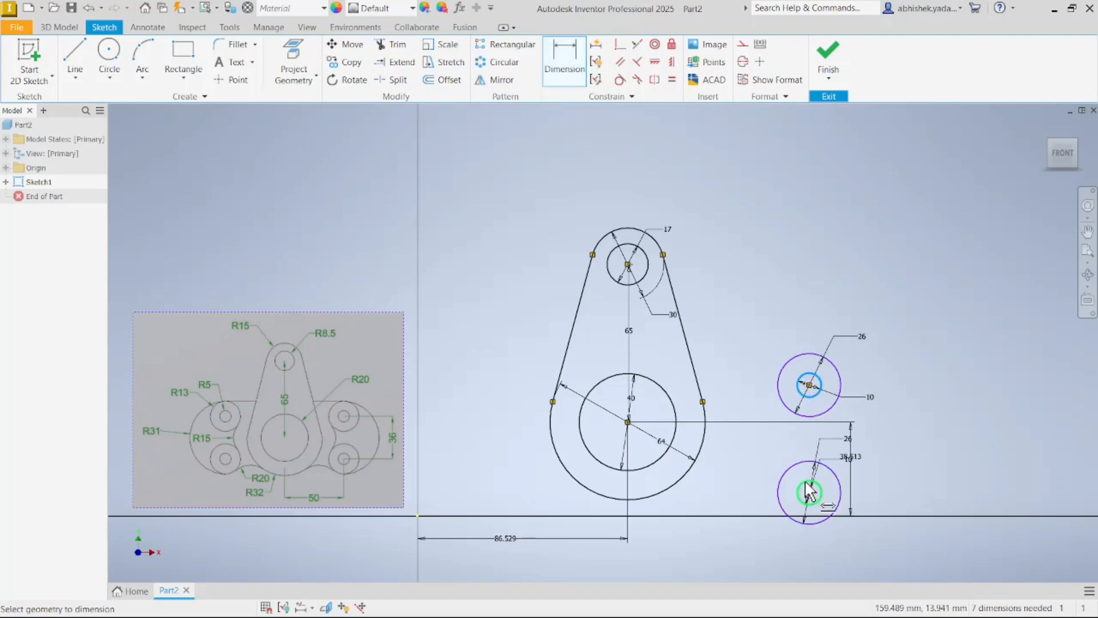
click(808, 491)
click(993, 440)
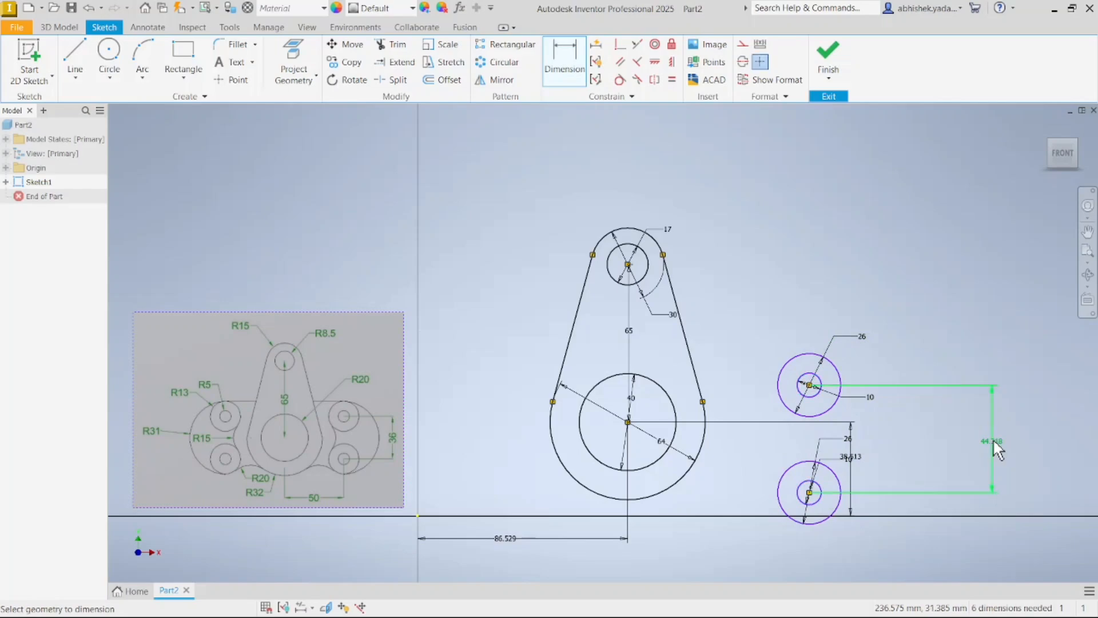
text(36)
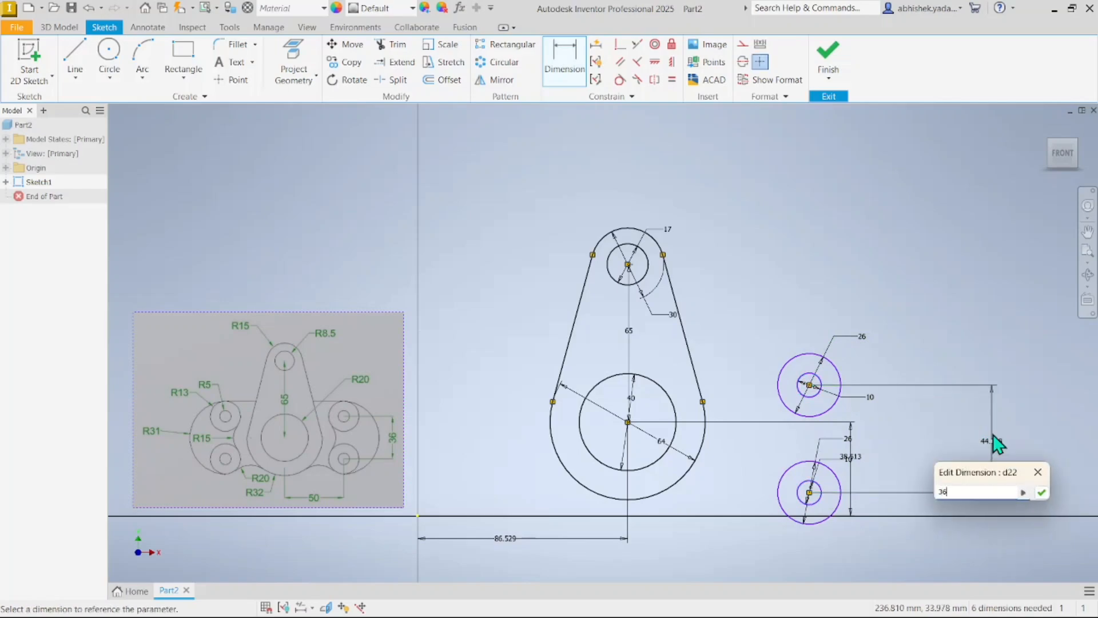
key(Return)
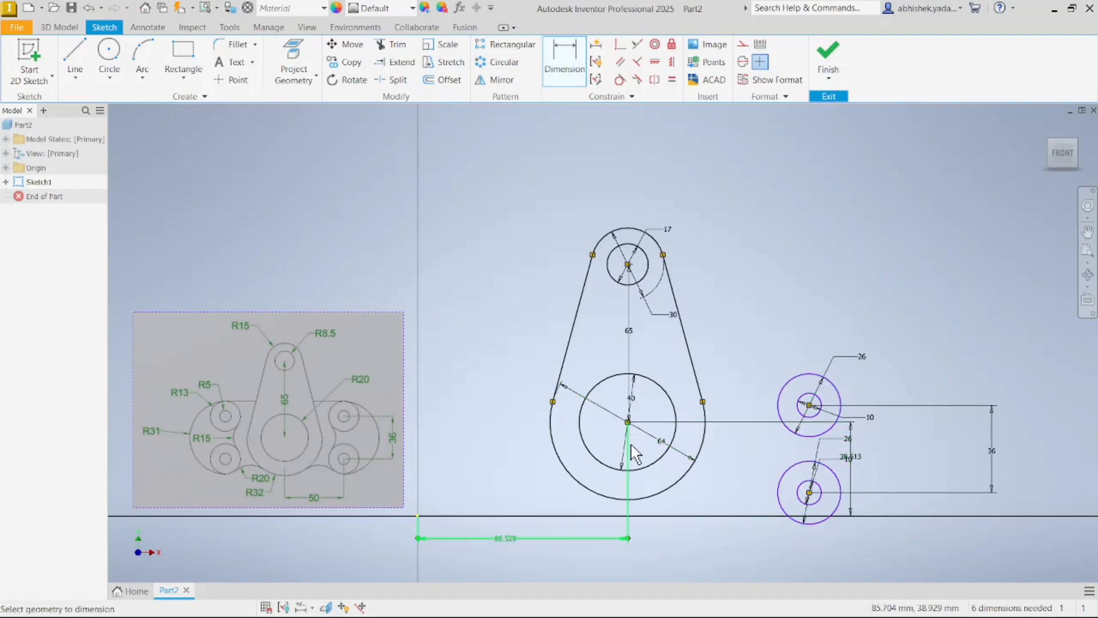
Dimension the horizontal distance from the large circles' centre to the lower right-hand circle pair's centre as 50 mm.
click(659, 459)
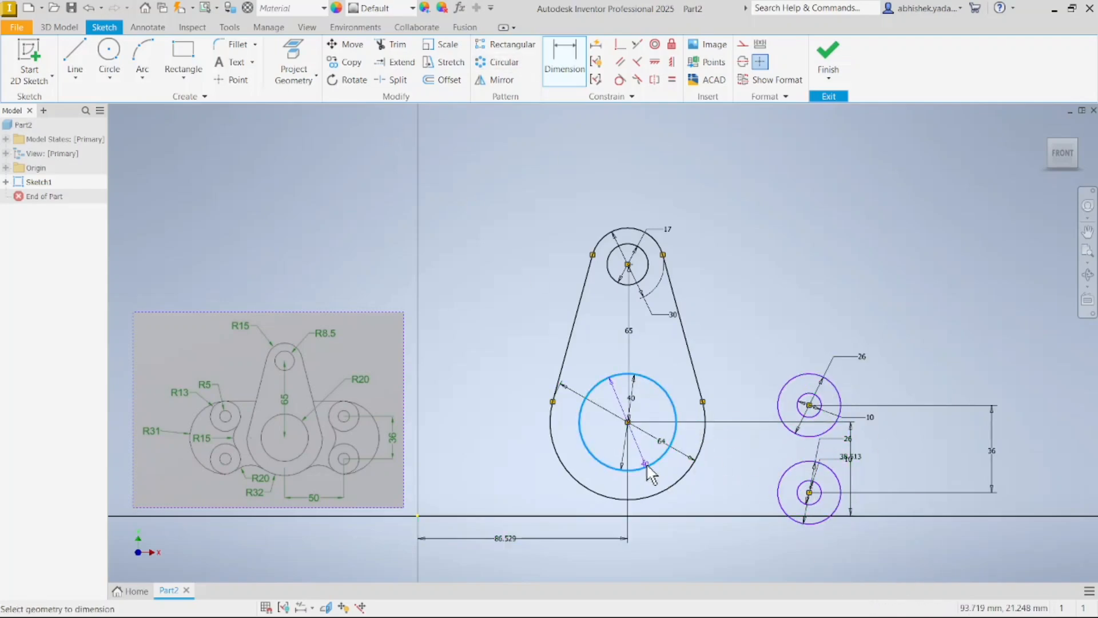
click(778, 496)
click(728, 557)
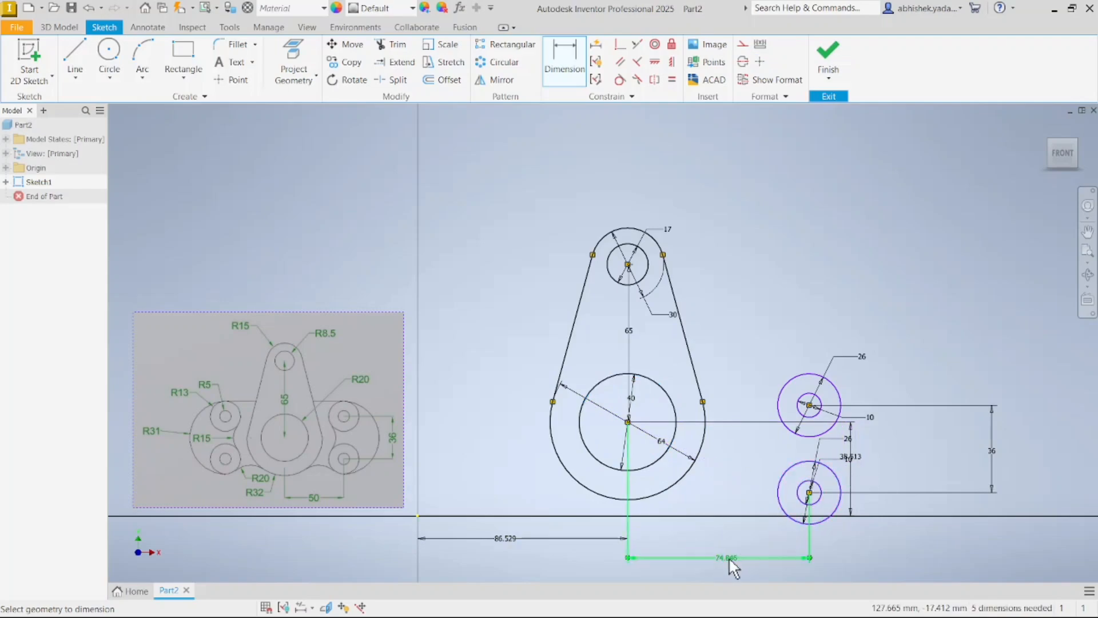
text(50)
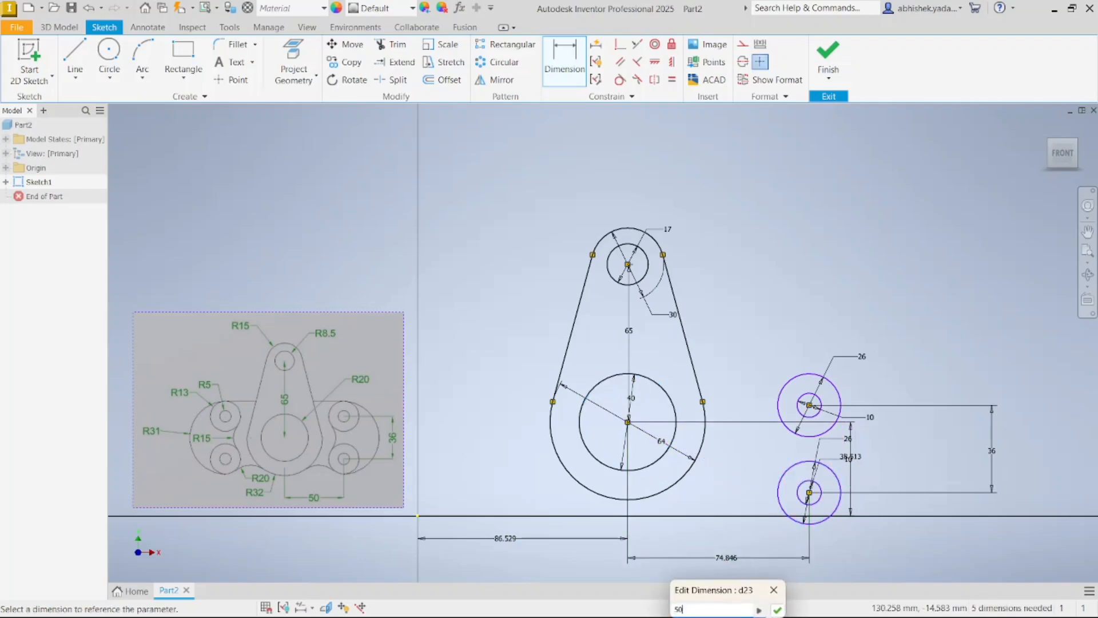
key(Return)
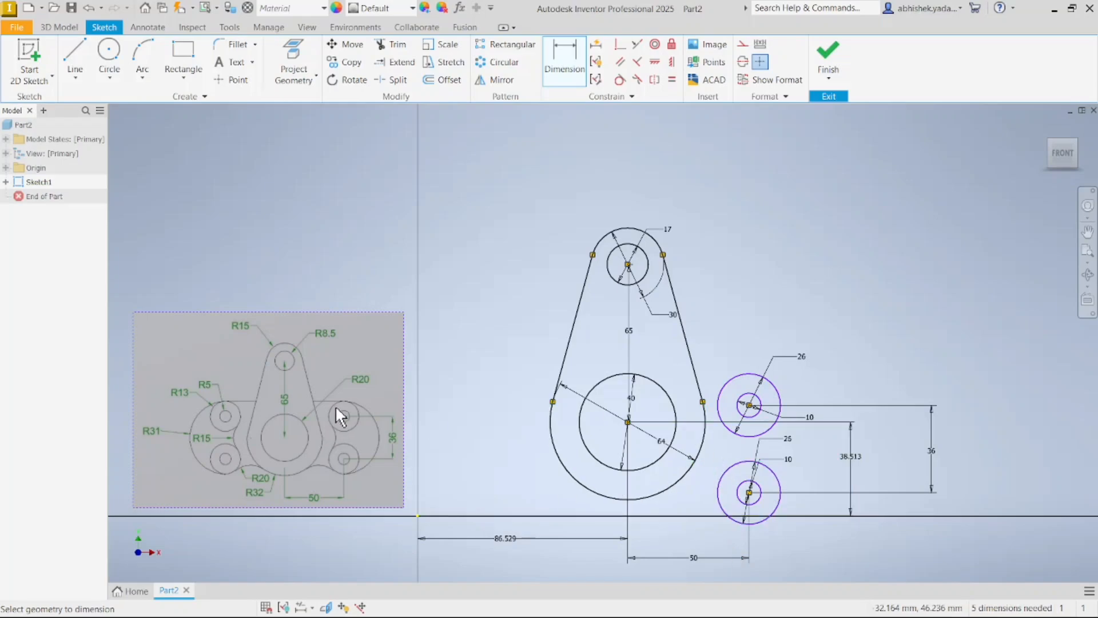
Dimension the vertical distance between the large circles' centre and the lower right-hand circle pair's centre as 18 mm.
scroll(328, 441, down, 2)
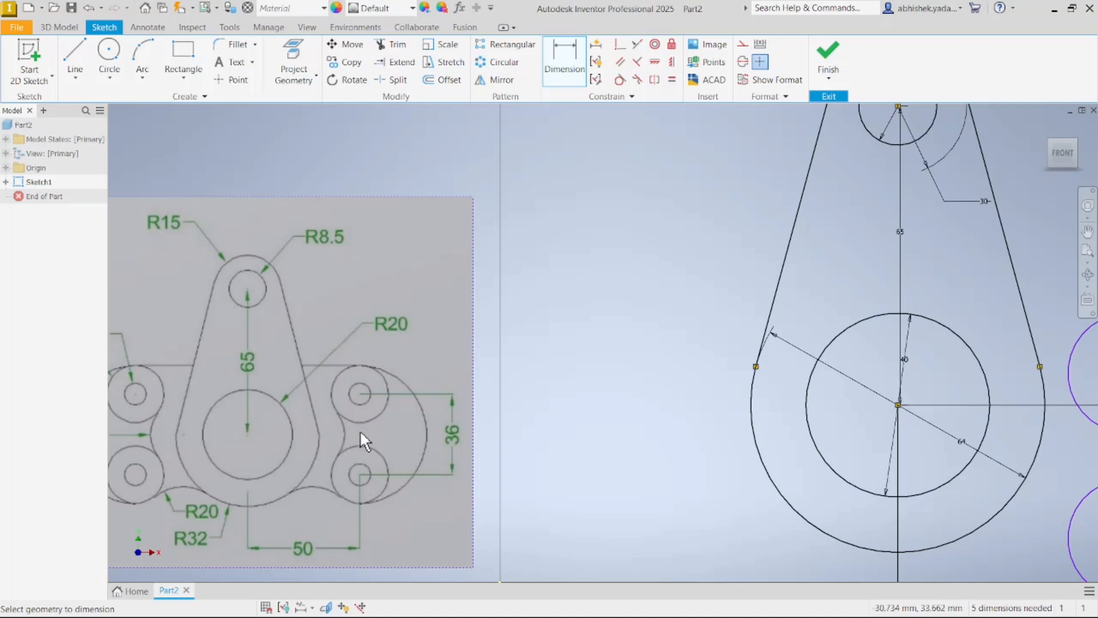
scroll(806, 479, down, 3)
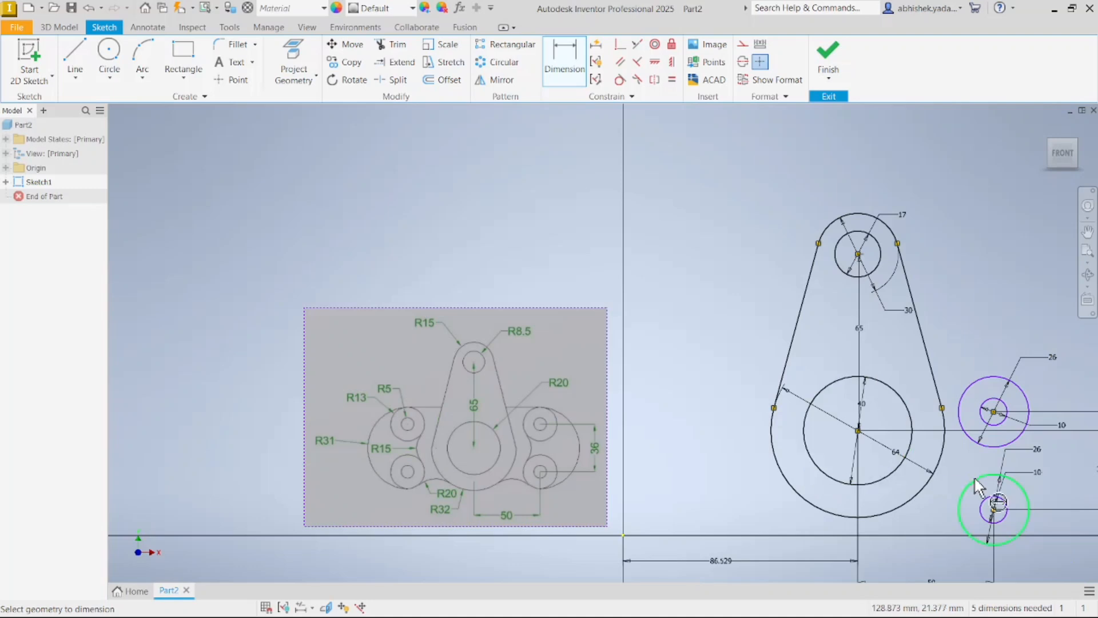
middle_drag(930, 425, 775, 420)
scroll(679, 405, up, 4)
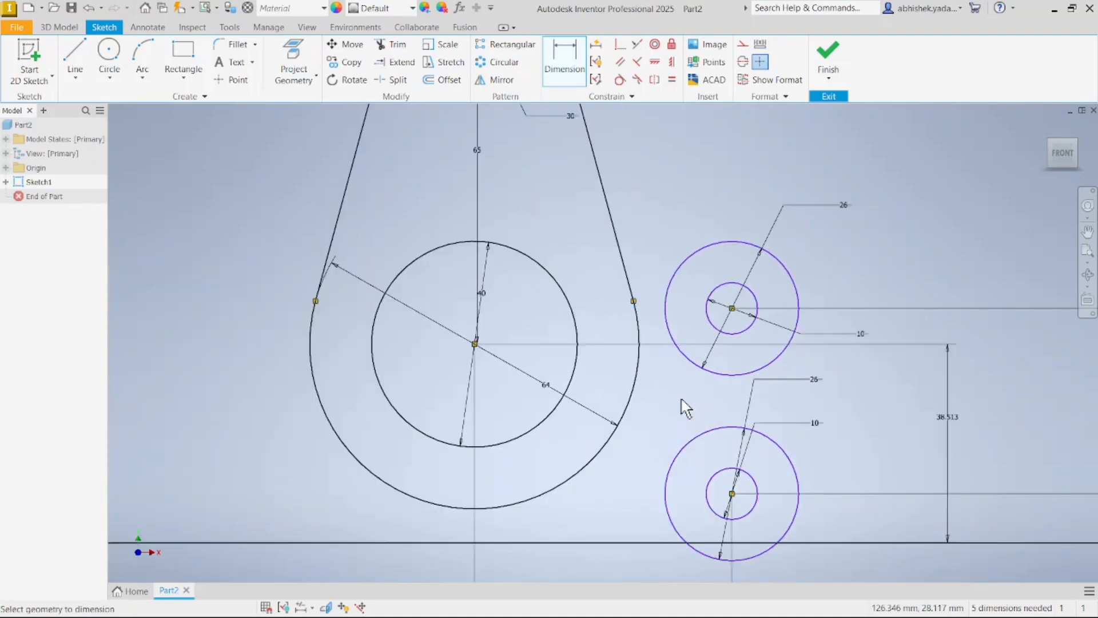
scroll(684, 406, down, 5)
scroll(600, 382, up, 1)
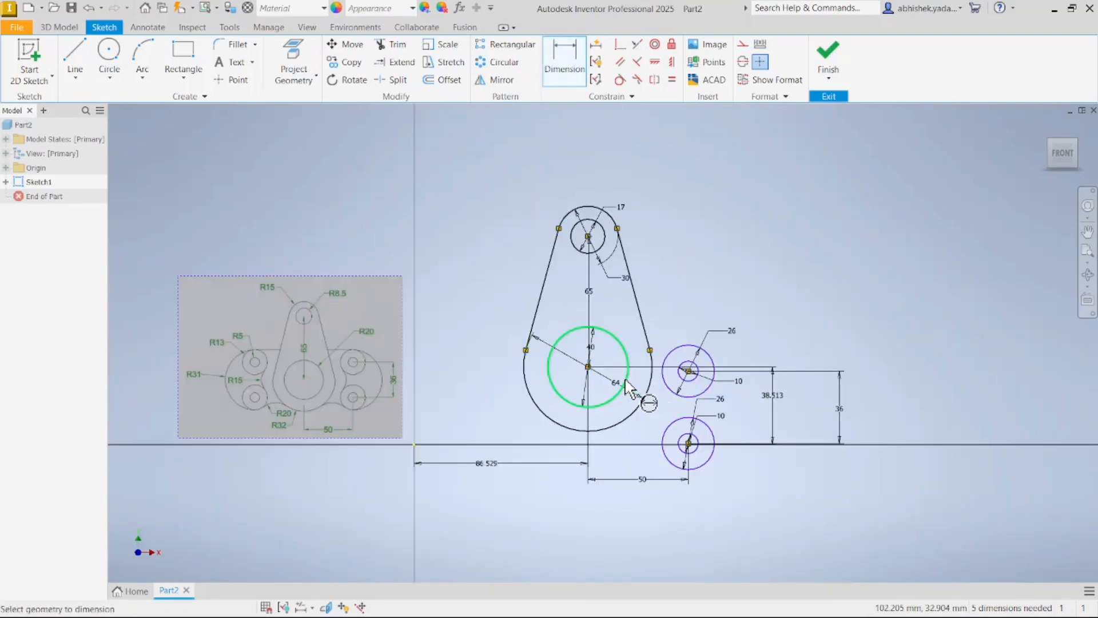
click(622, 386)
click(667, 424)
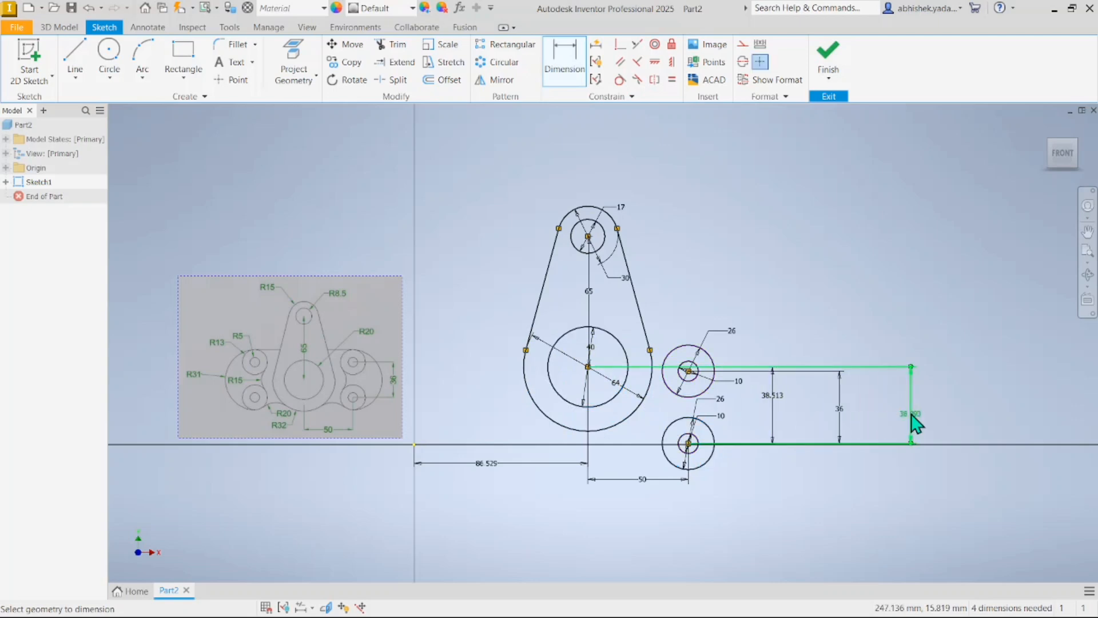
click(911, 416)
text(18)
key(Return)
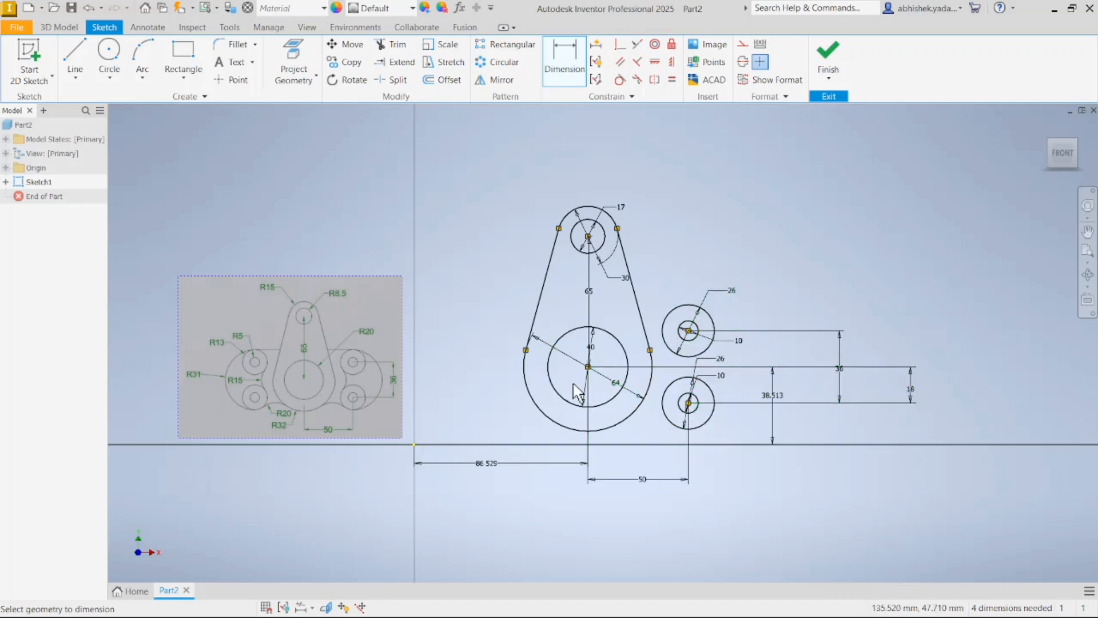
Compare the reference drawing's side circle pairs and connecting arcs with the sketched geometry.
scroll(300, 375, up, 3)
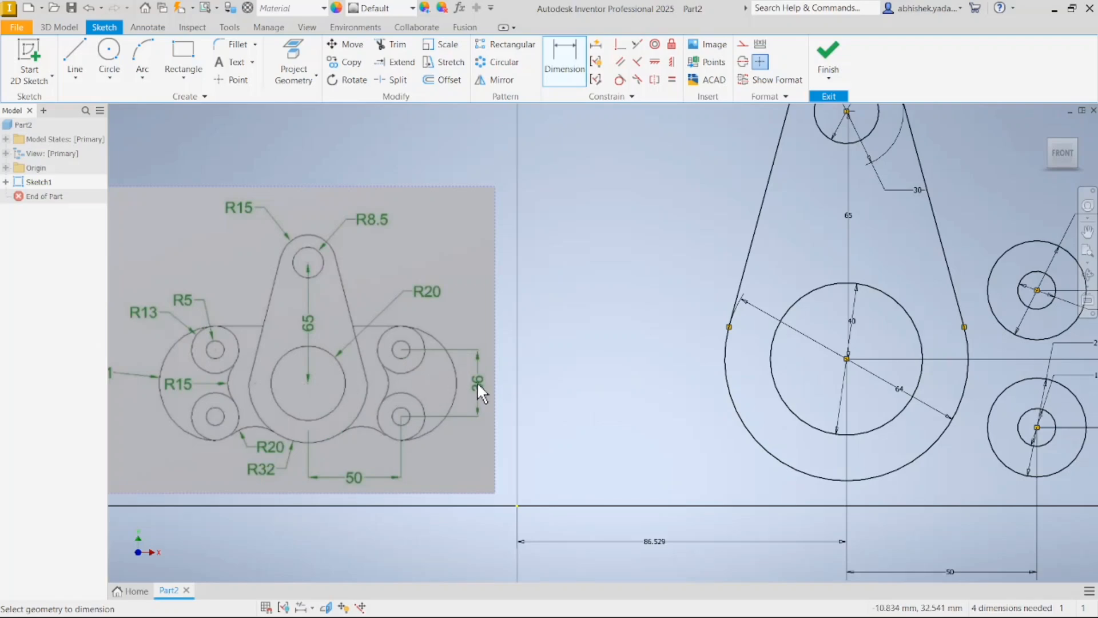
scroll(615, 413, down, 2)
scroll(885, 407, up, 3)
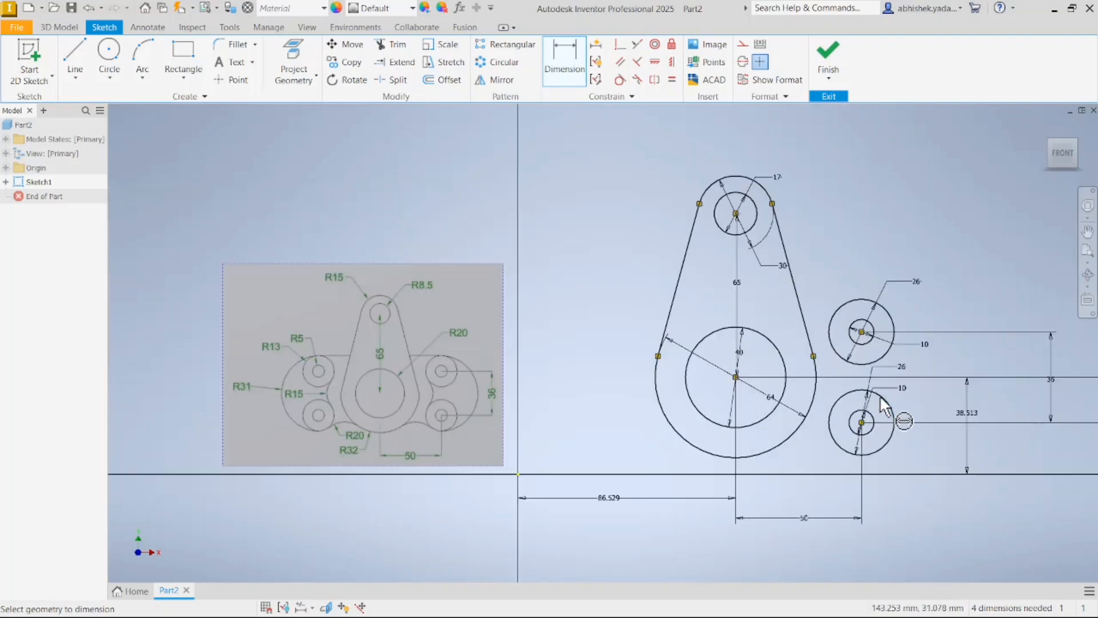
scroll(885, 407, down, 2)
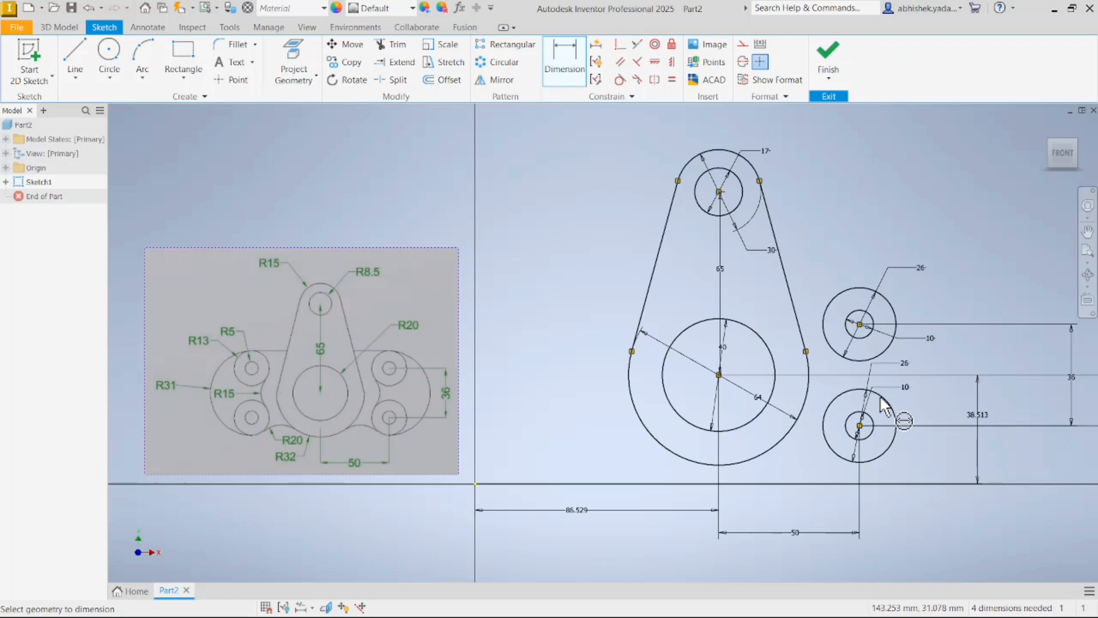
middle_drag(969, 350, 899, 375)
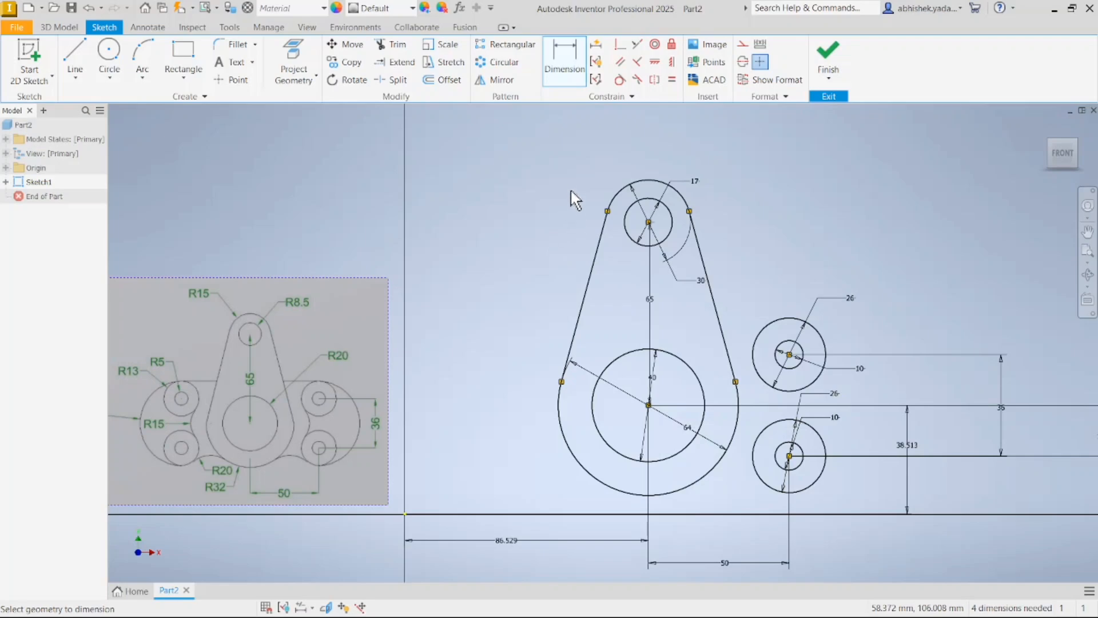
key(Escape)
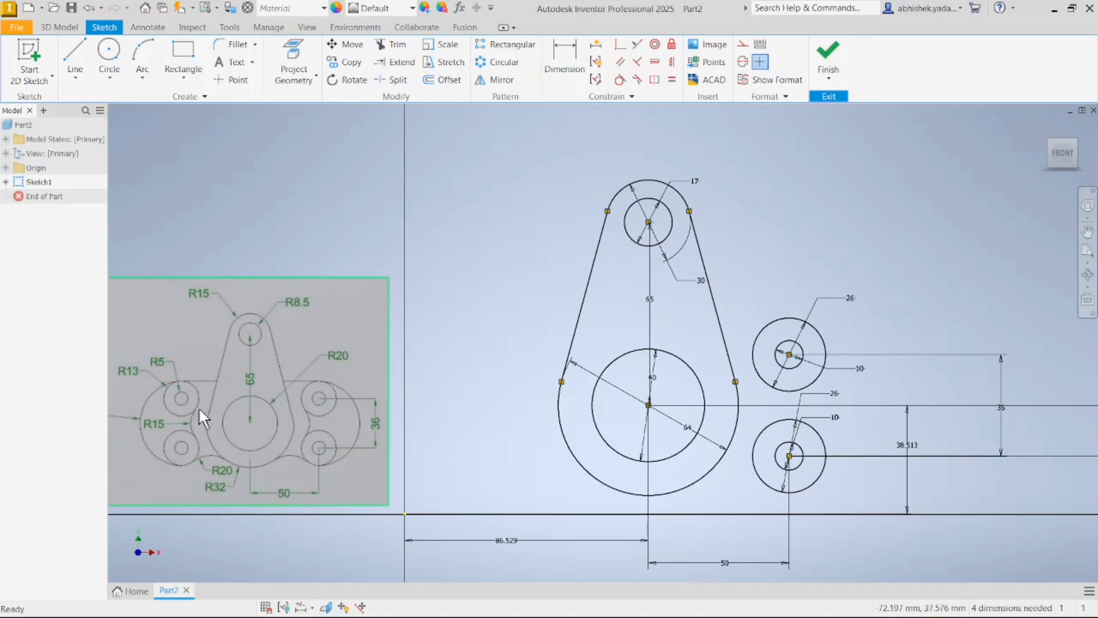
middle_drag(441, 314, 571, 303)
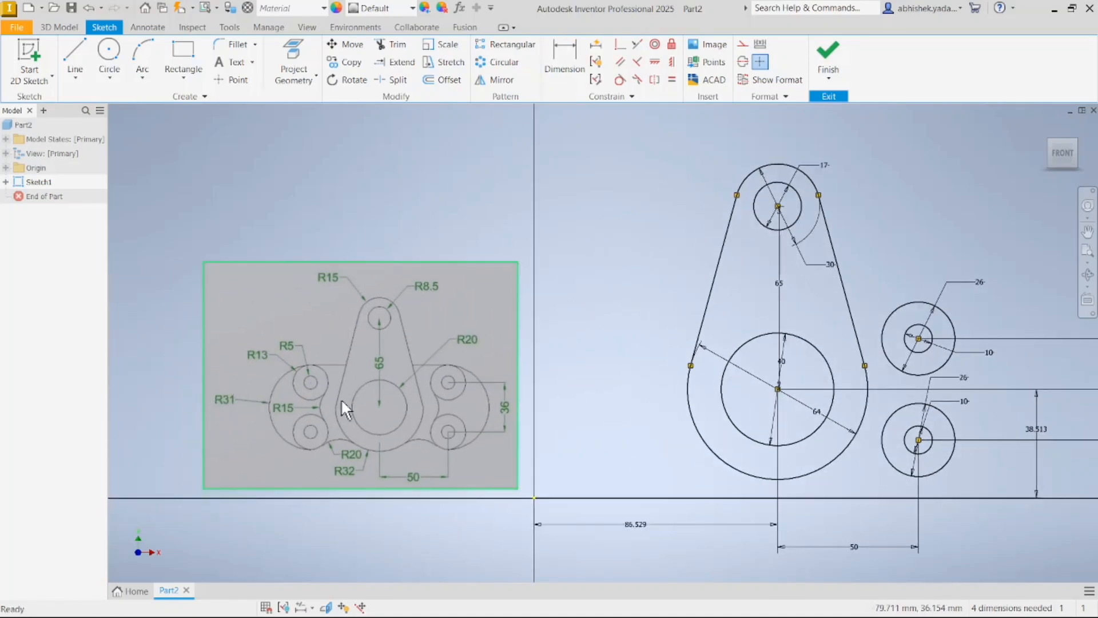
middle_drag(599, 378, 395, 385)
scroll(395, 384, down, 1)
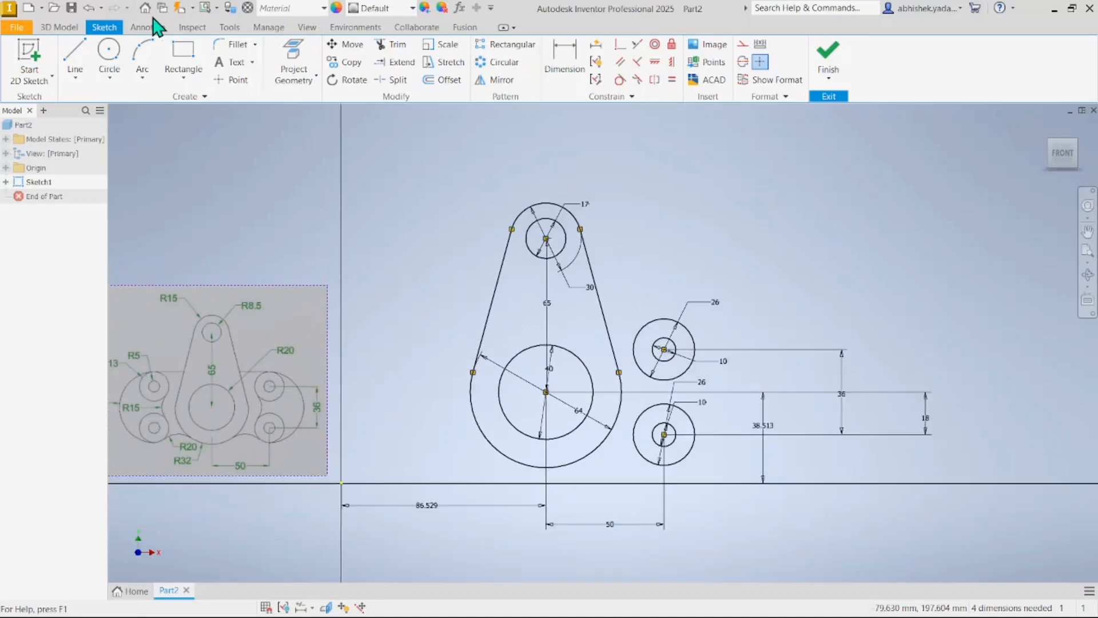
Draw an outward-bulging arc of 31 mm radius from the top of the upper 26 mm circle to the bottom of the lower one.
click(142, 57)
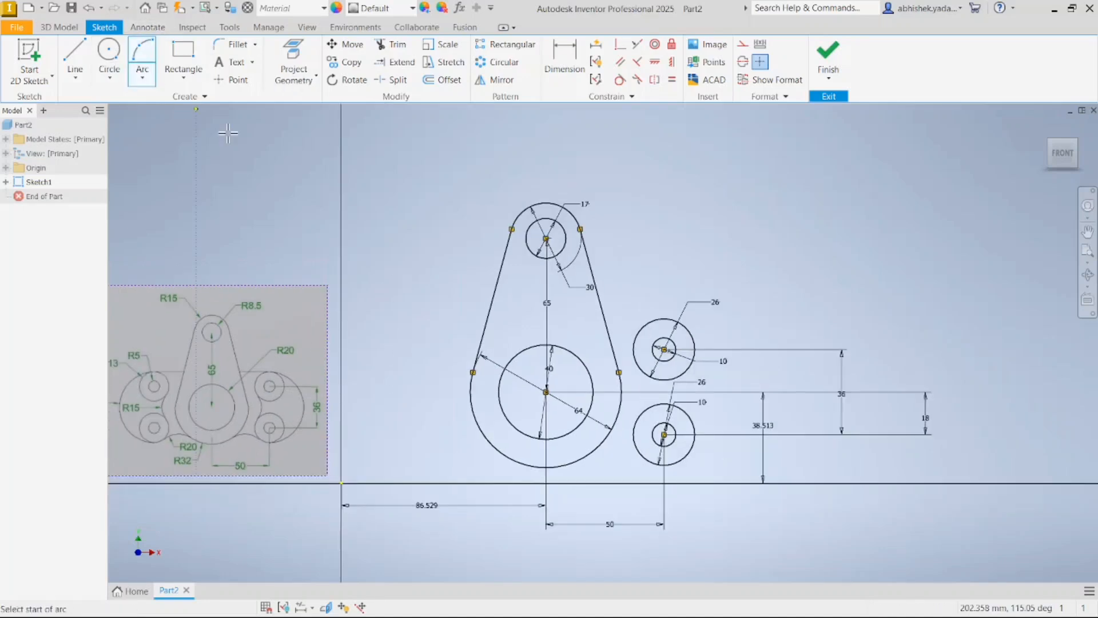
click(664, 349)
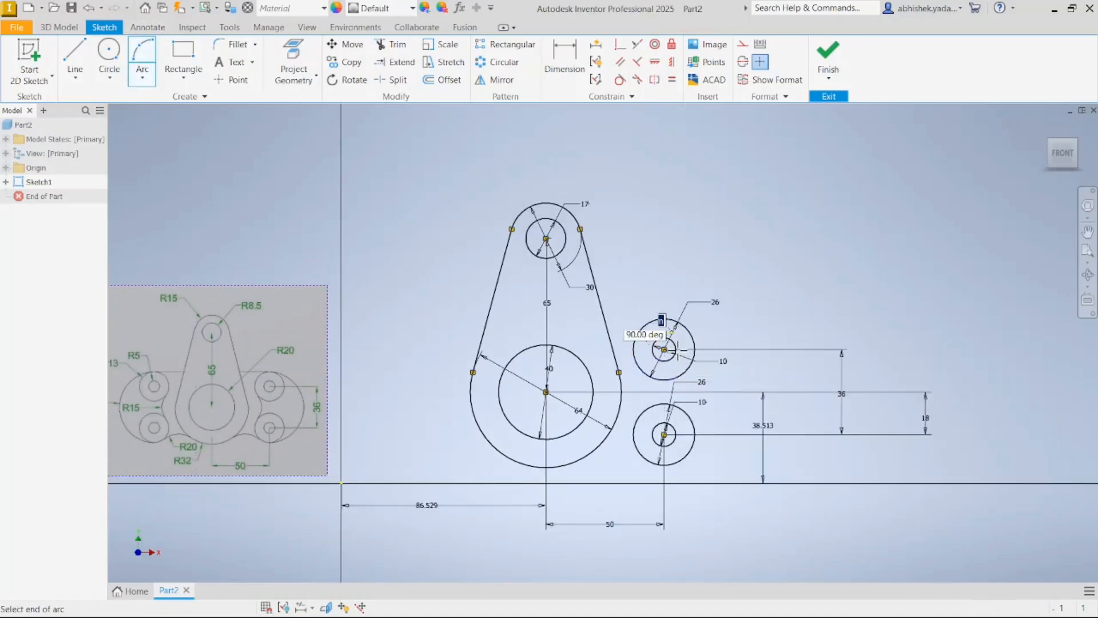
click(665, 465)
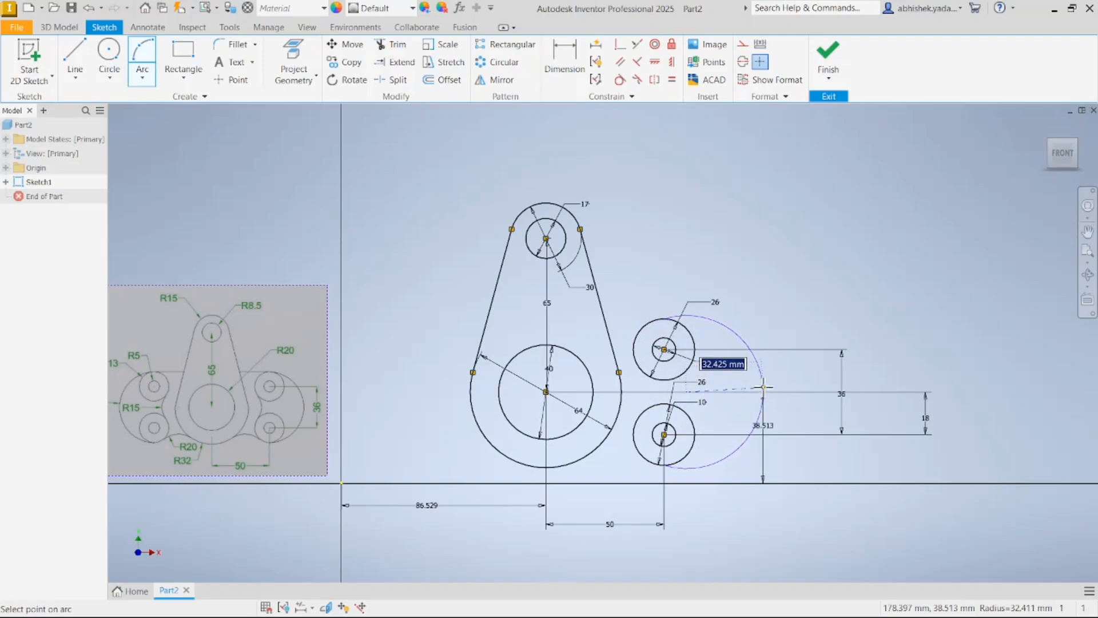
text(31)
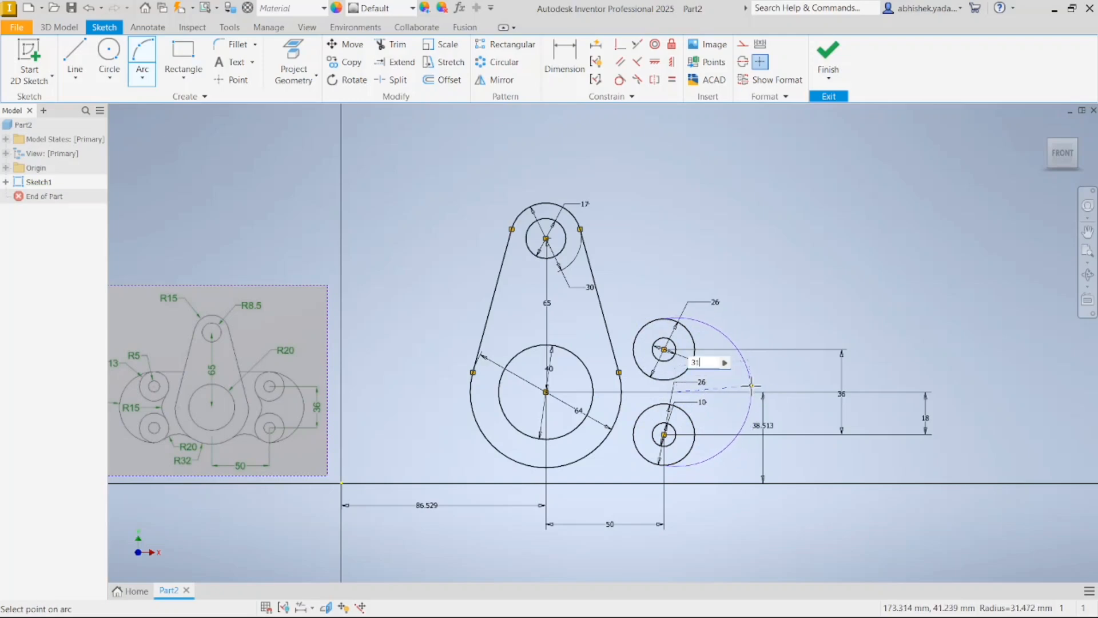
key(Return)
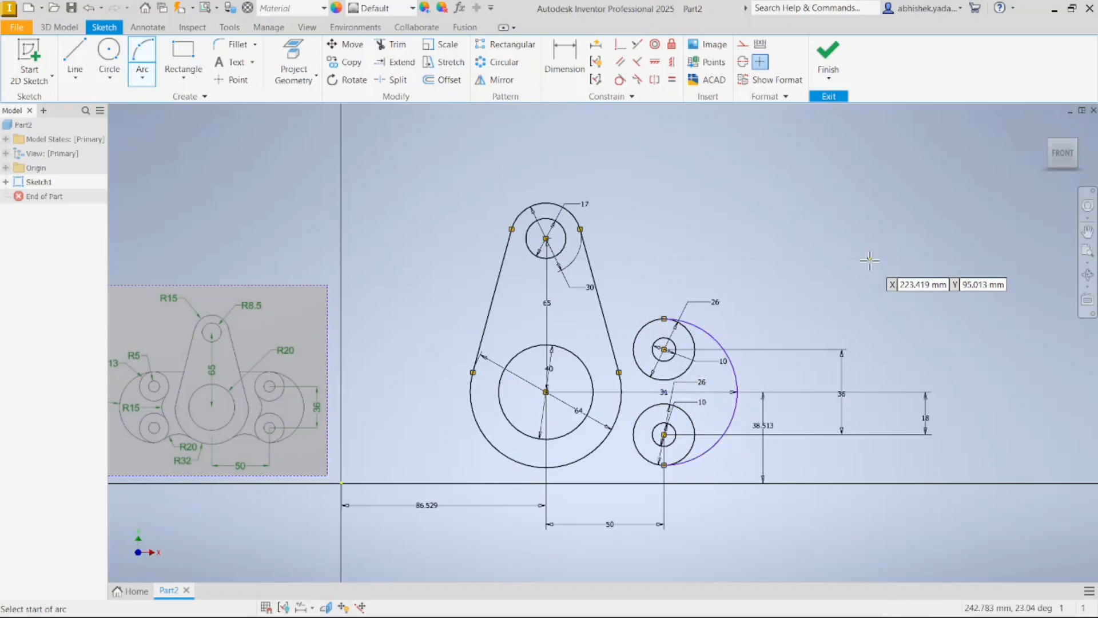
key(Escape)
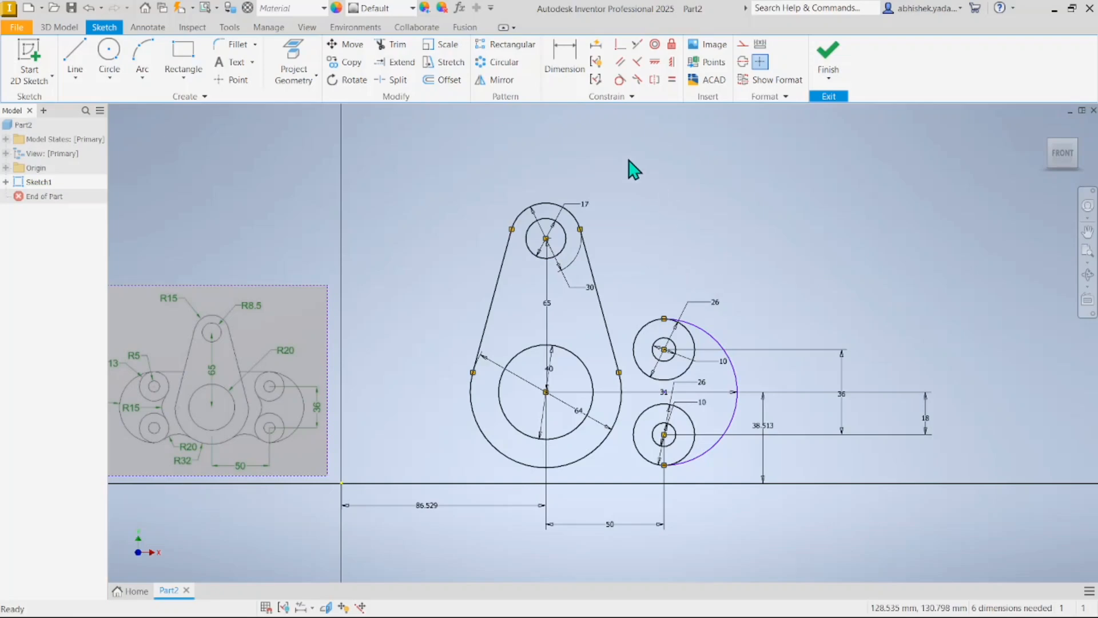
Make the 31 mm arc tangent to both the upper and lower 26 mm circles.
click(619, 80)
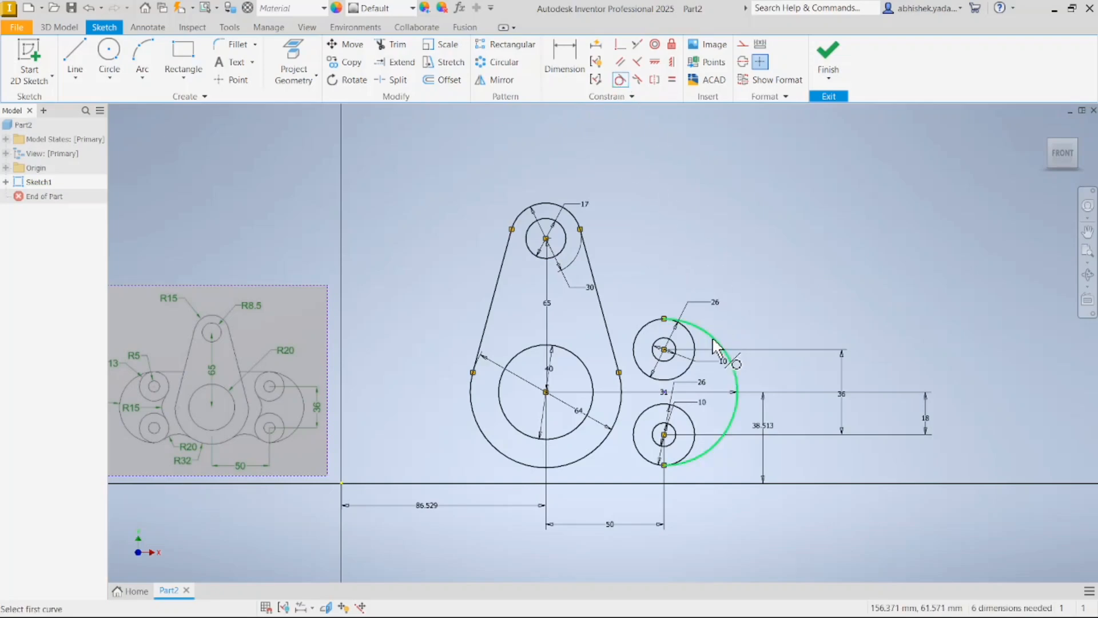
click(724, 351)
click(694, 347)
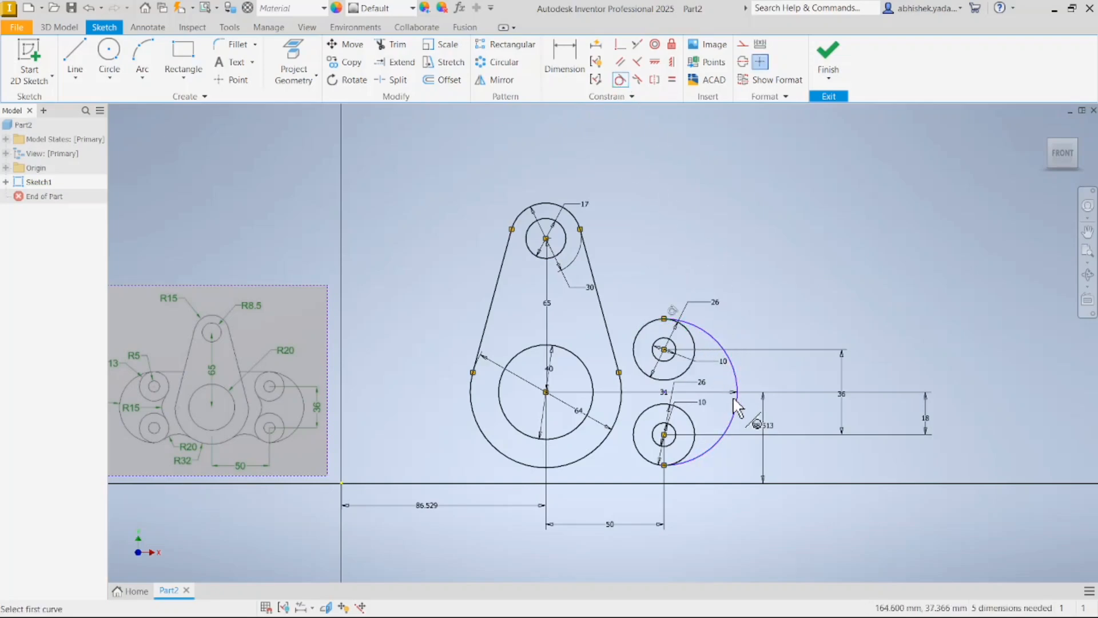
click(737, 400)
click(690, 434)
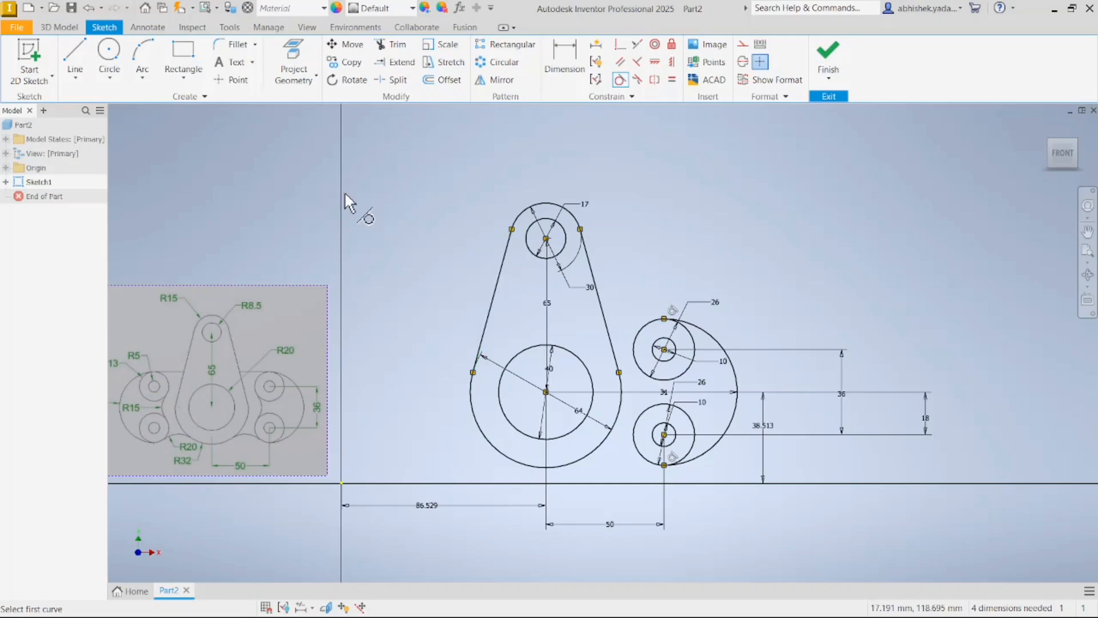
Draw a 15 mm radius arc joining the inner sides of the two 26 mm circles, bulging away from the large circles.
click(143, 58)
click(637, 364)
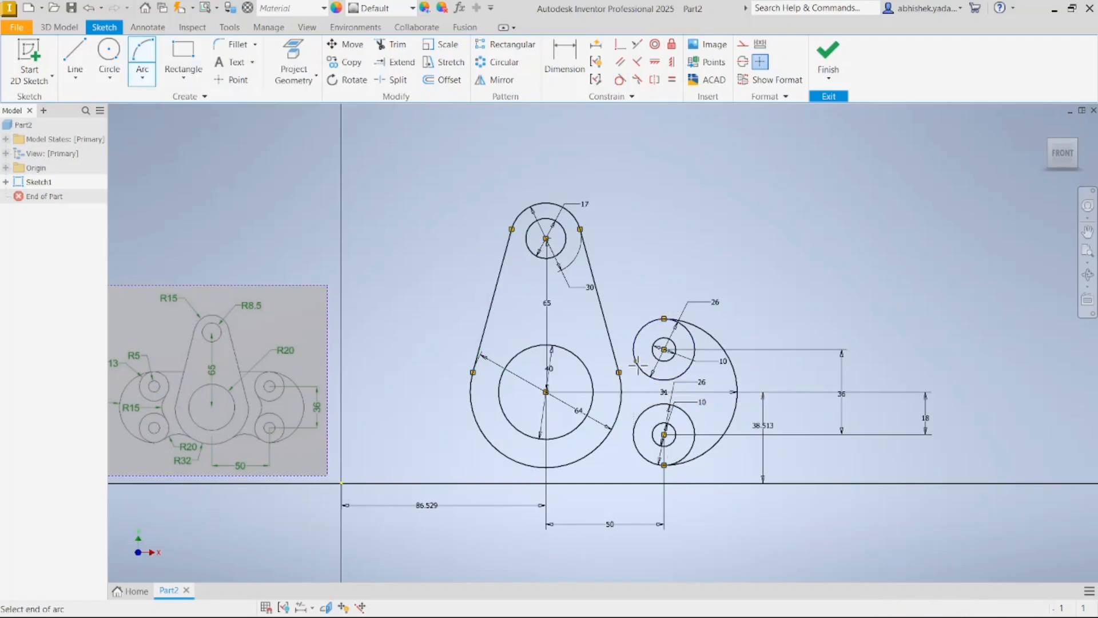
click(644, 410)
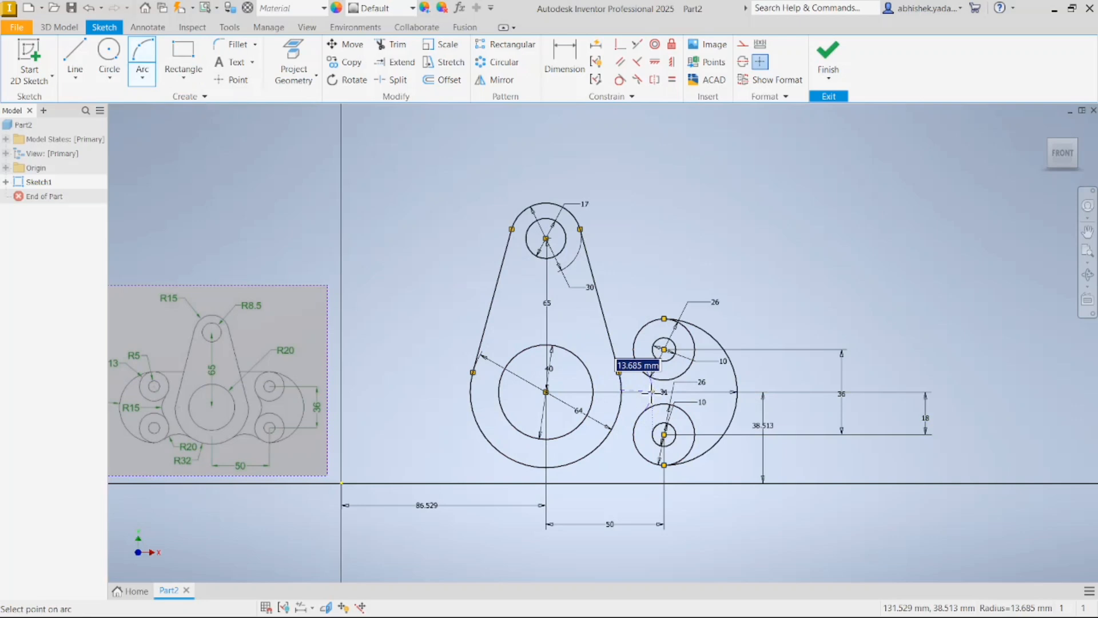
text(15)
key(Return)
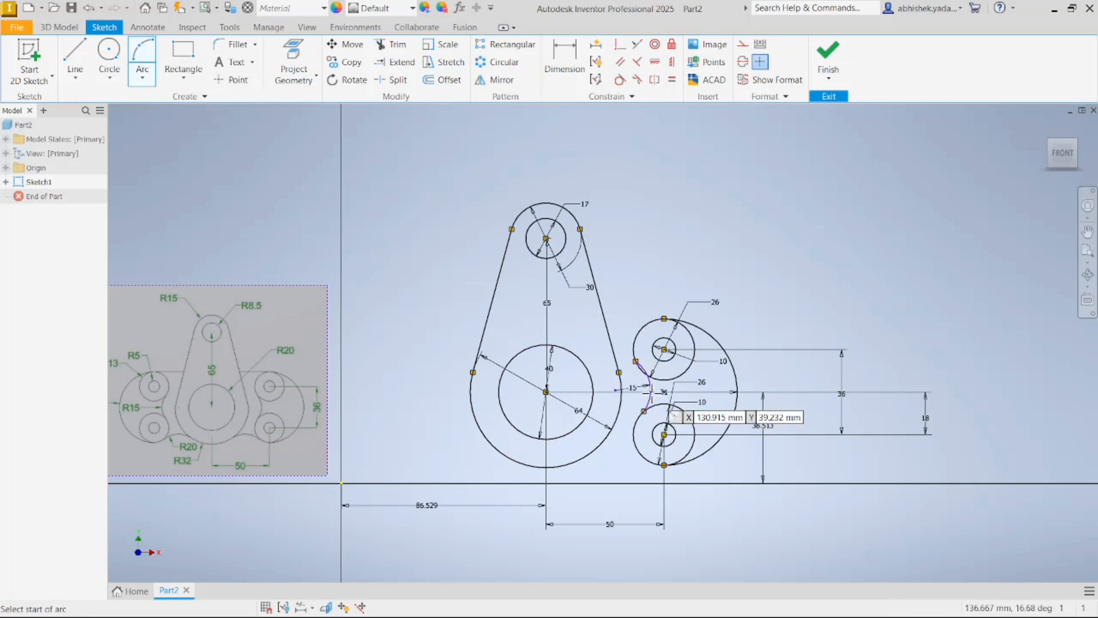
Make the 15 mm arc tangent to both the upper and lower 26 mm circles.
click(620, 80)
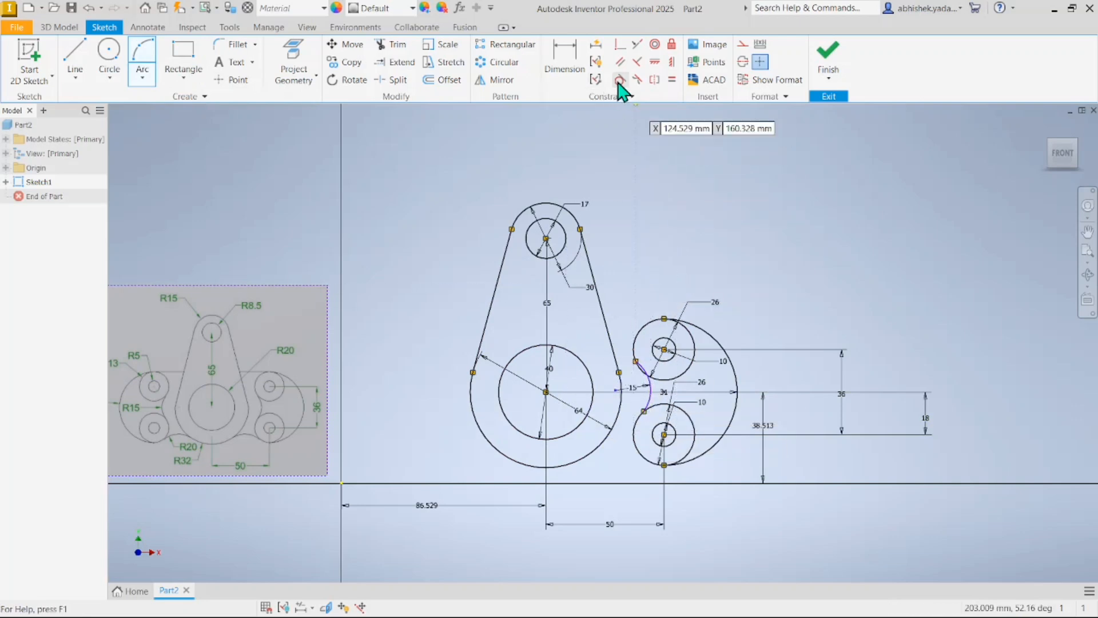
click(651, 389)
click(657, 380)
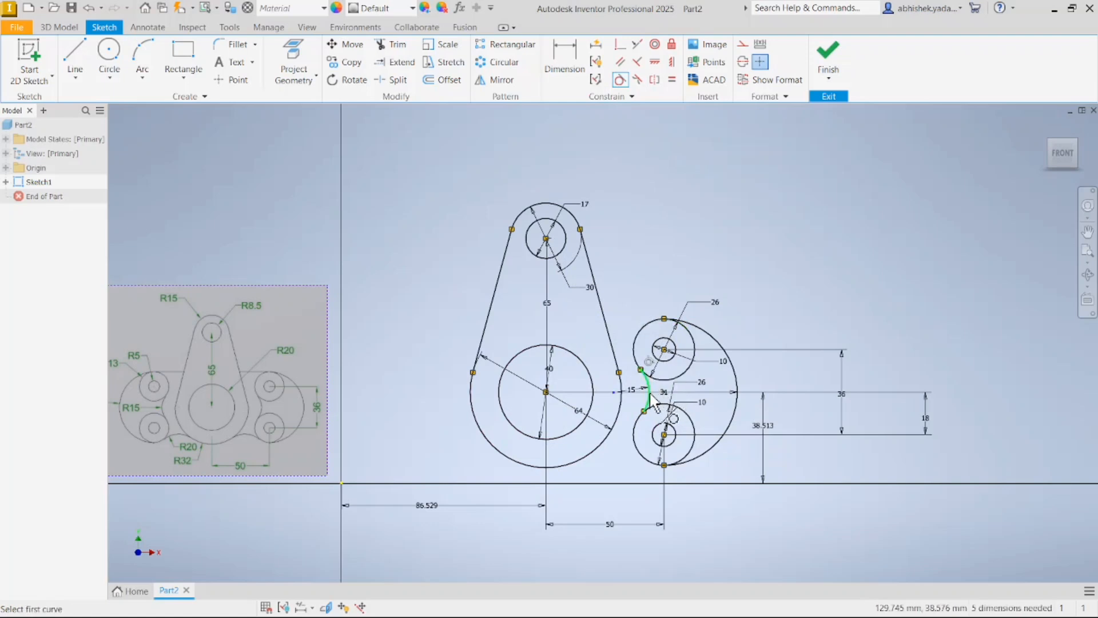
click(650, 400)
click(657, 407)
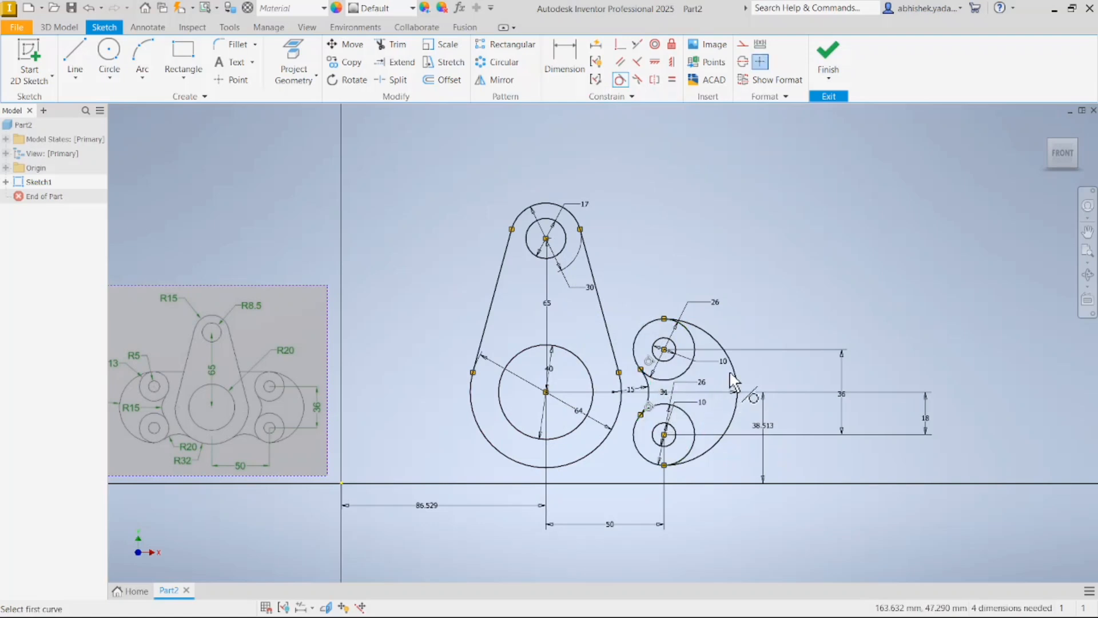
Draw a horizontal line about 25 mm long from the top of the upper 26 mm circle to the bracket's adjacent slanted side.
scroll(684, 426, up, 3)
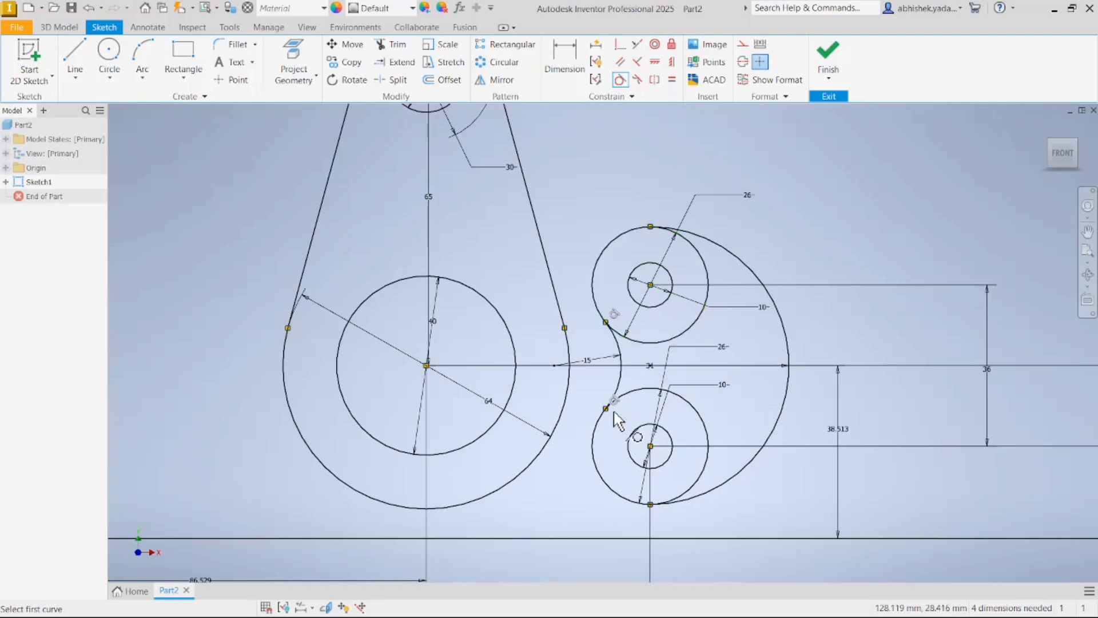
scroll(632, 368, down, 3)
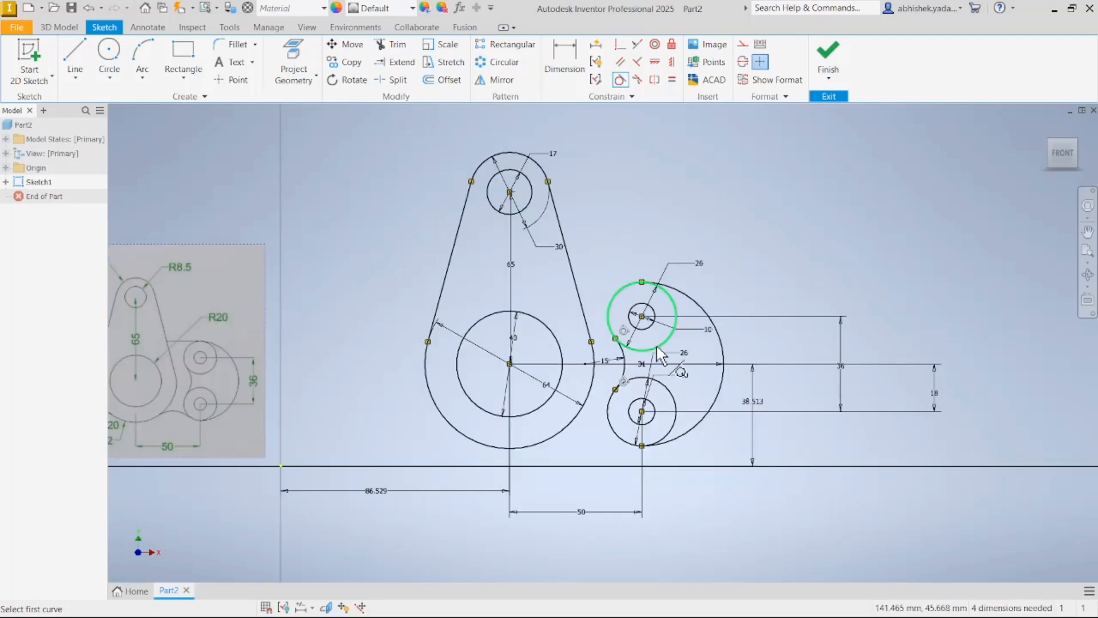
scroll(657, 345, down, 3)
scroll(373, 355, up, 5)
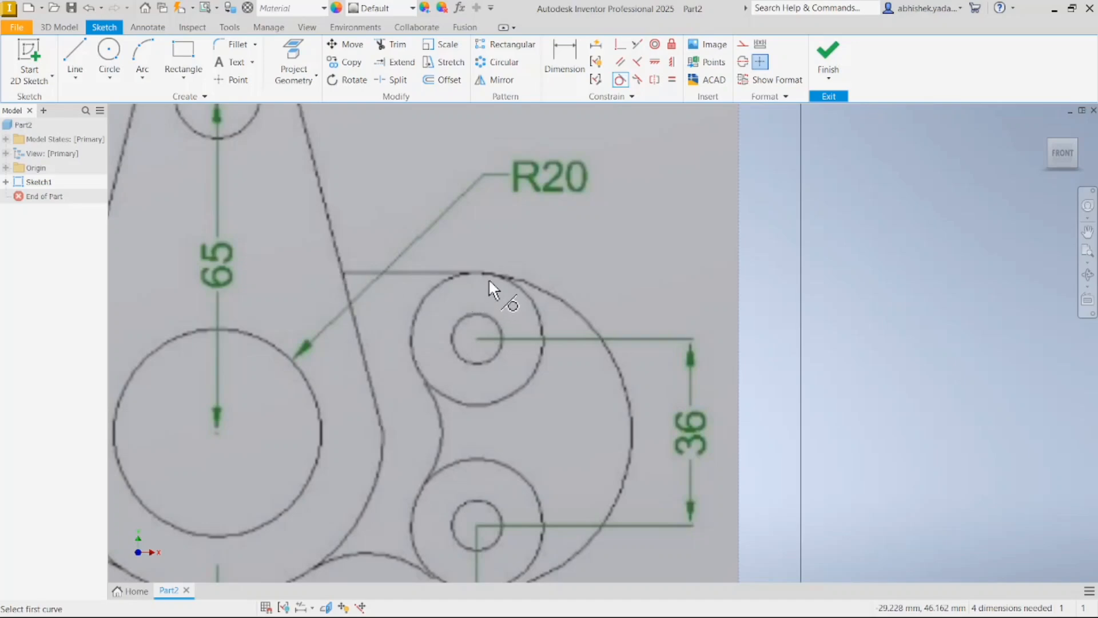
scroll(544, 313, down, 6)
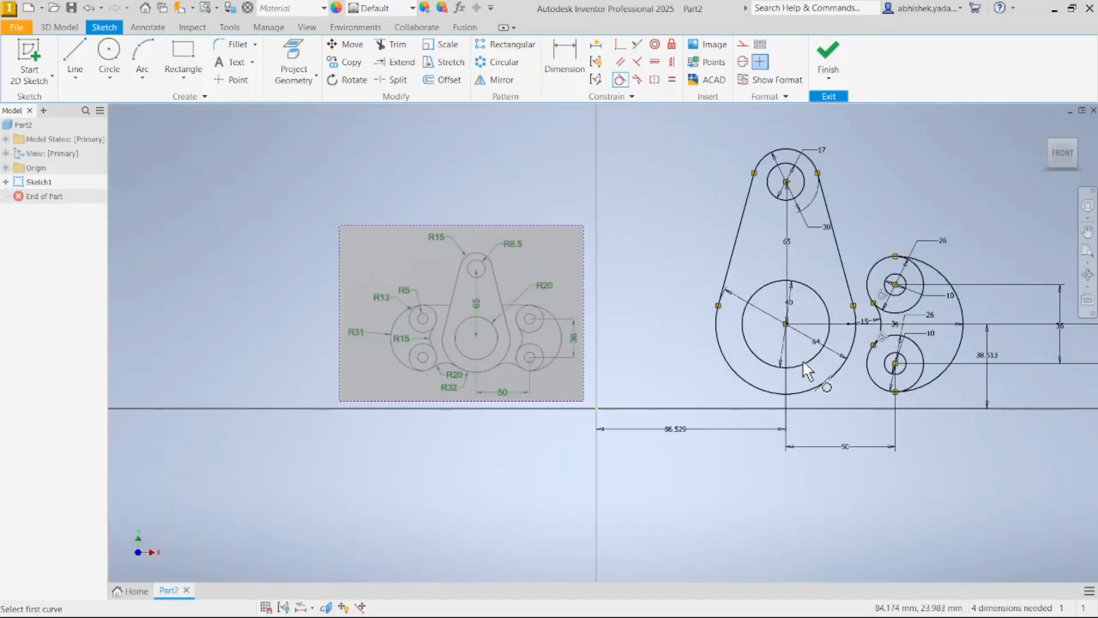
scroll(852, 377, up, 4)
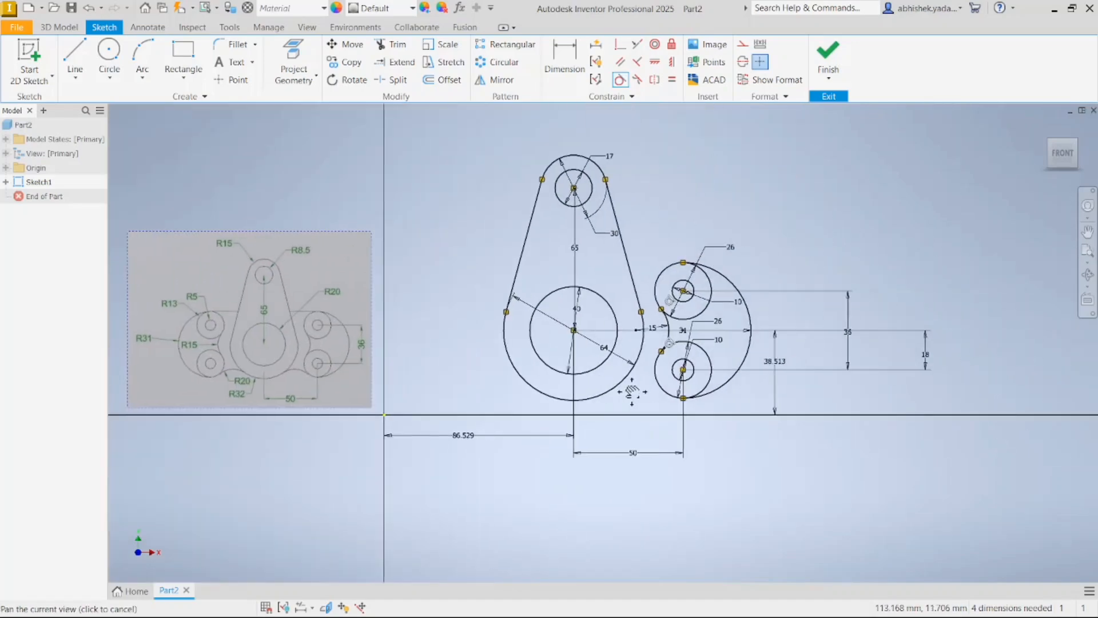
scroll(649, 353, down, 3)
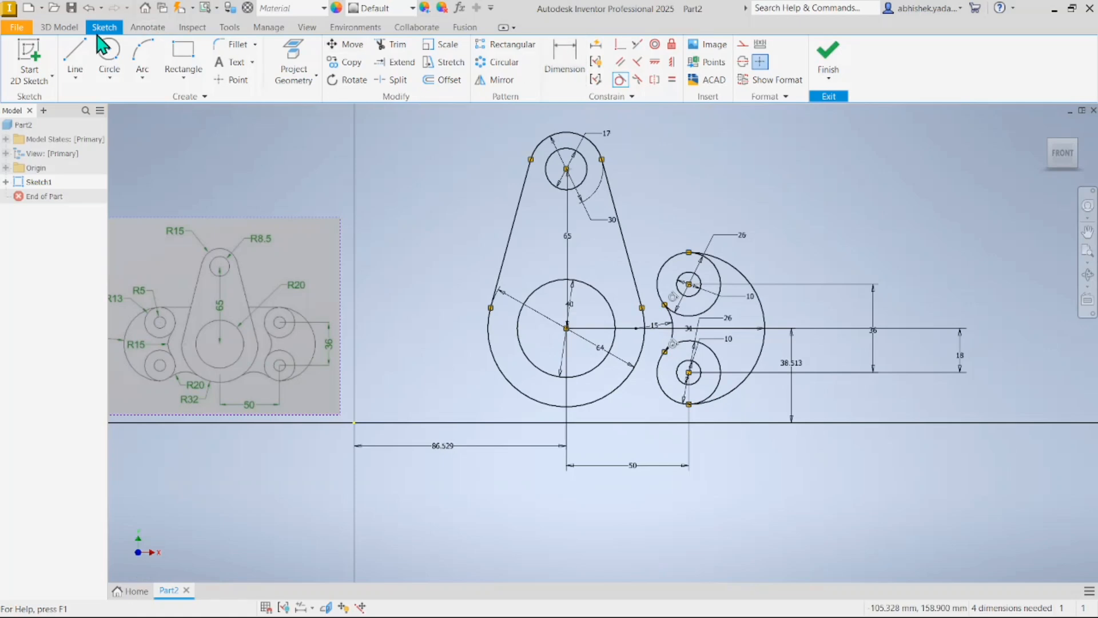
click(75, 60)
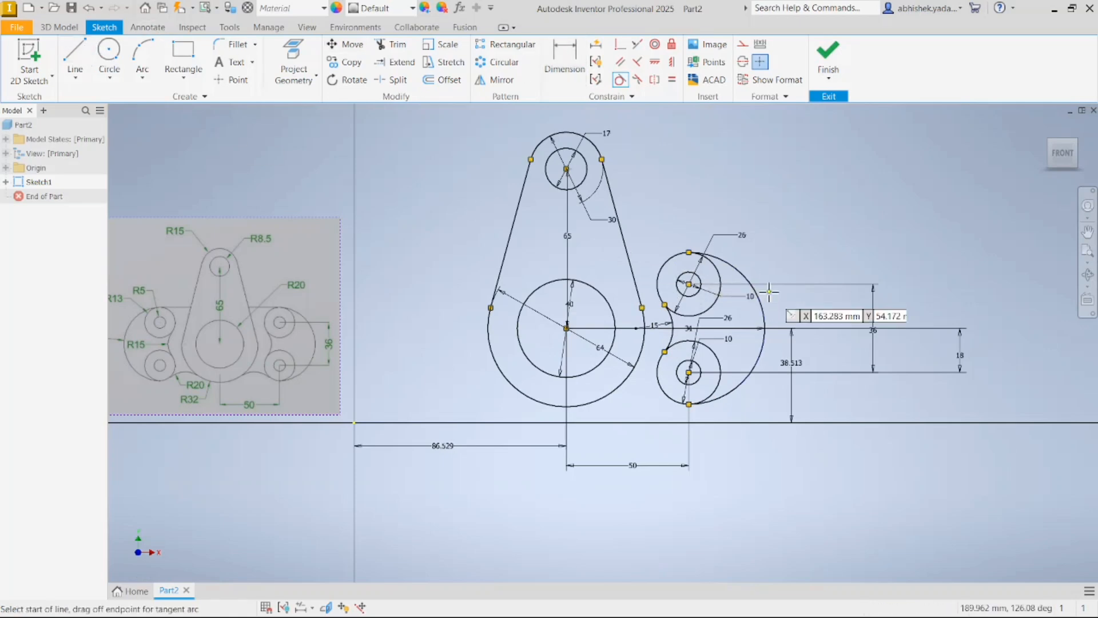
click(689, 252)
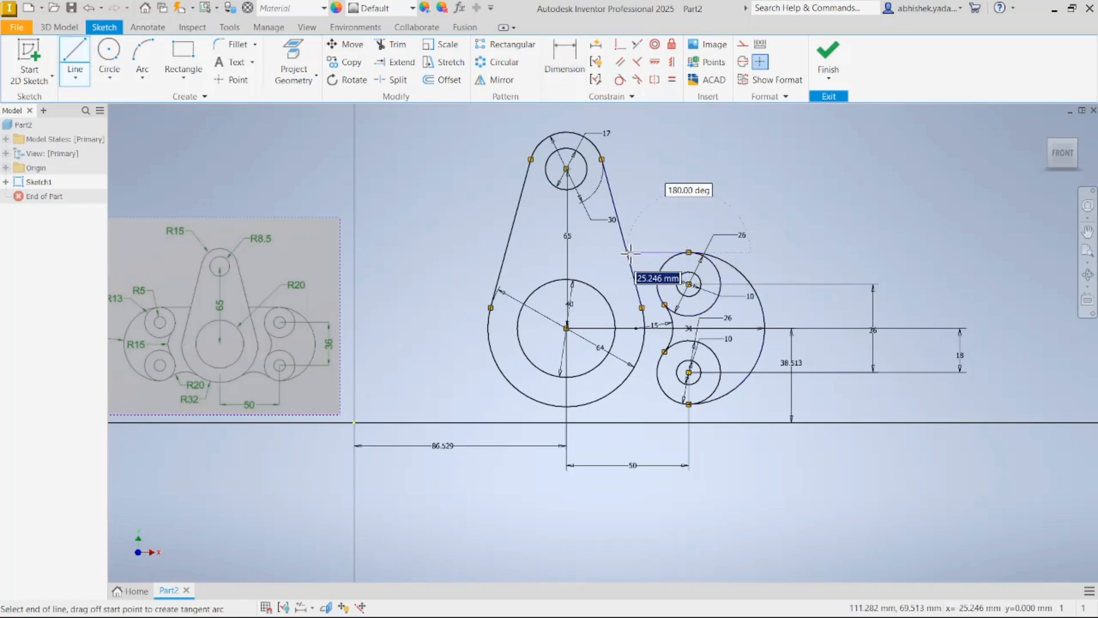
double_click(627, 251)
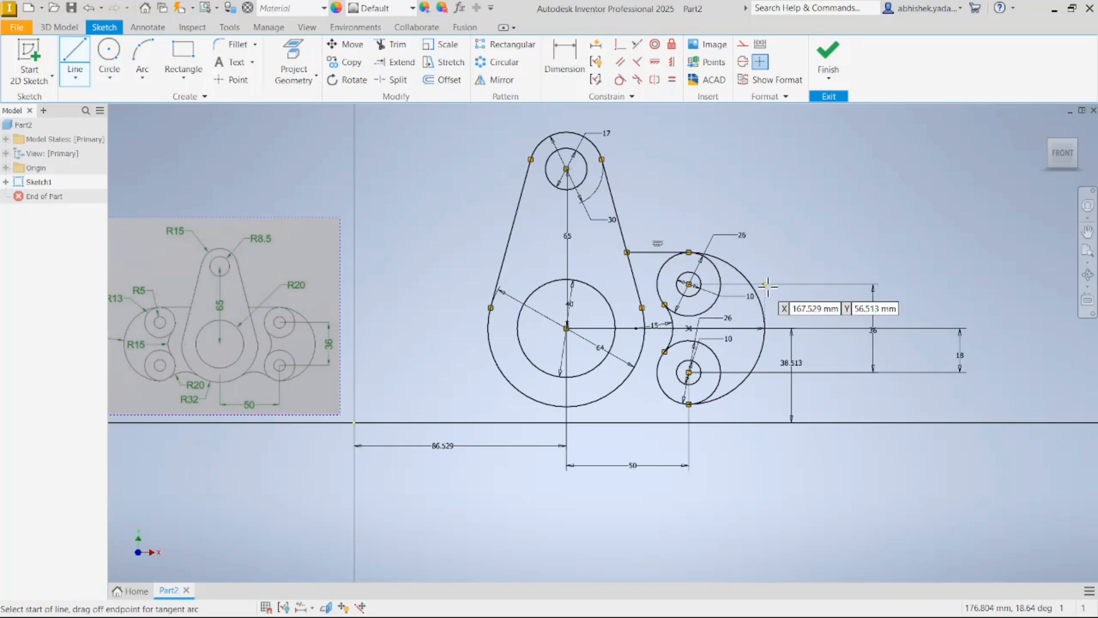
key(Escape)
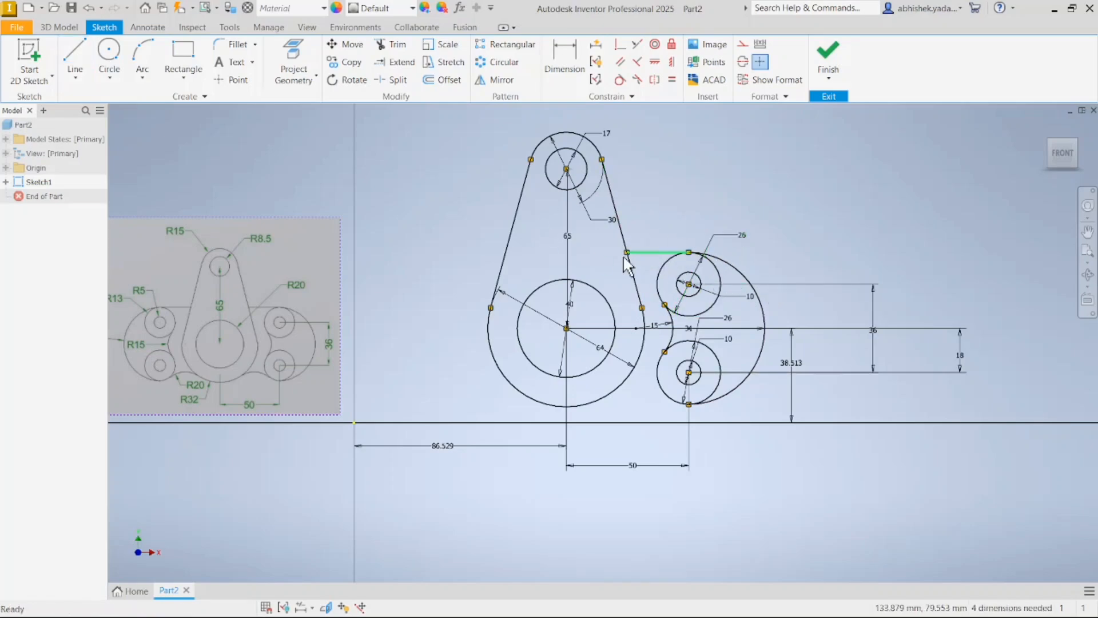
Draw a 40 mm diameter circle below the gap between the 64 mm arc and the lower 26 mm circle.
scroll(266, 394, up, 3)
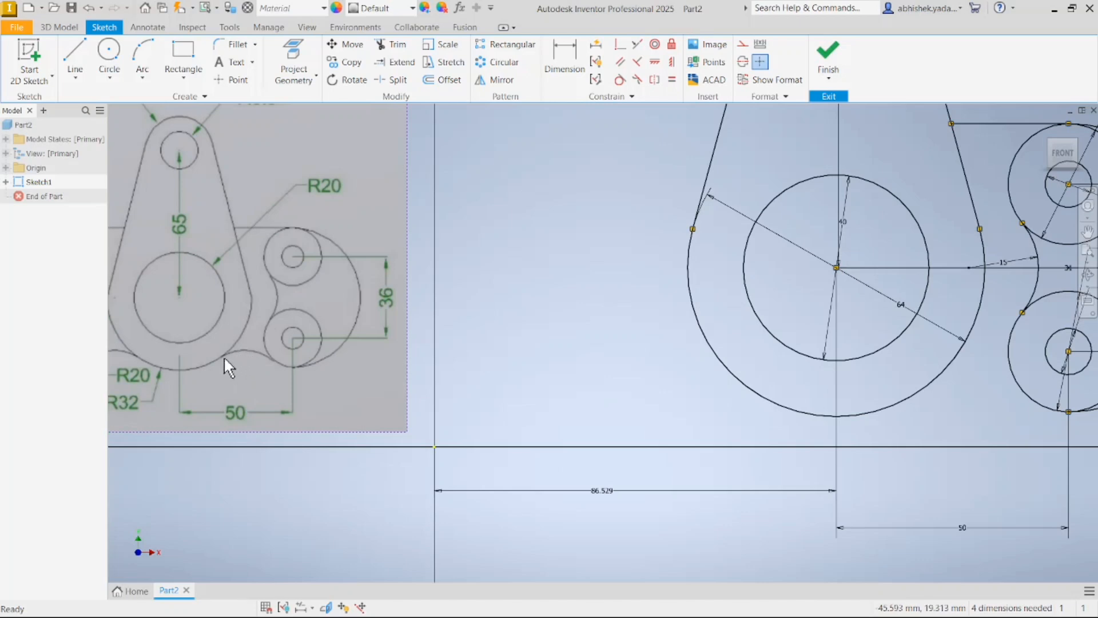
scroll(269, 355, down, 2)
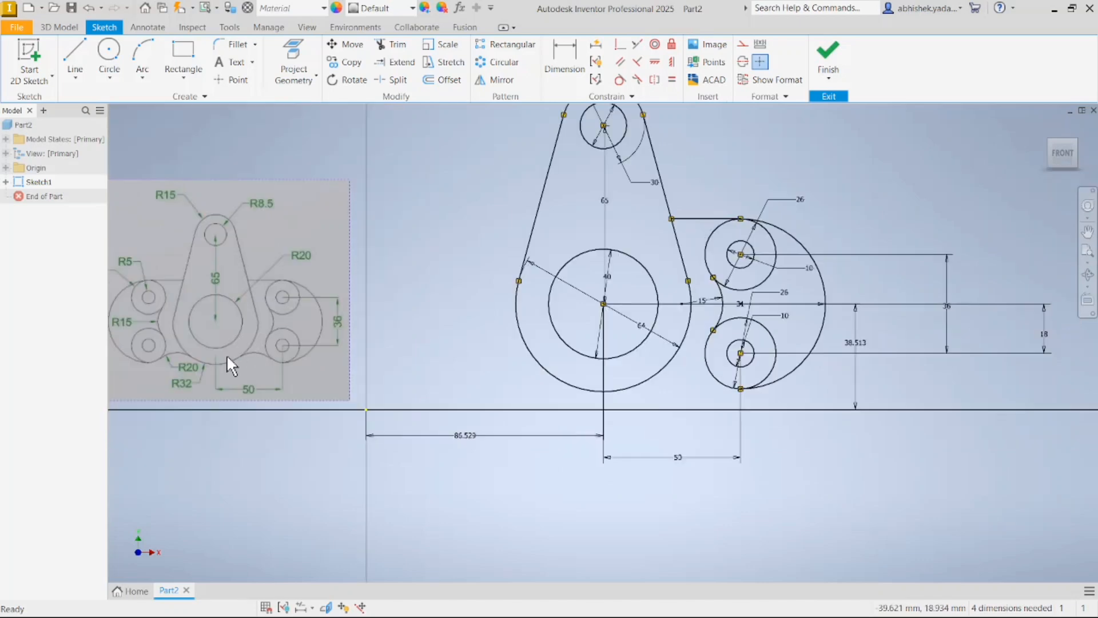
scroll(166, 355, up, 3)
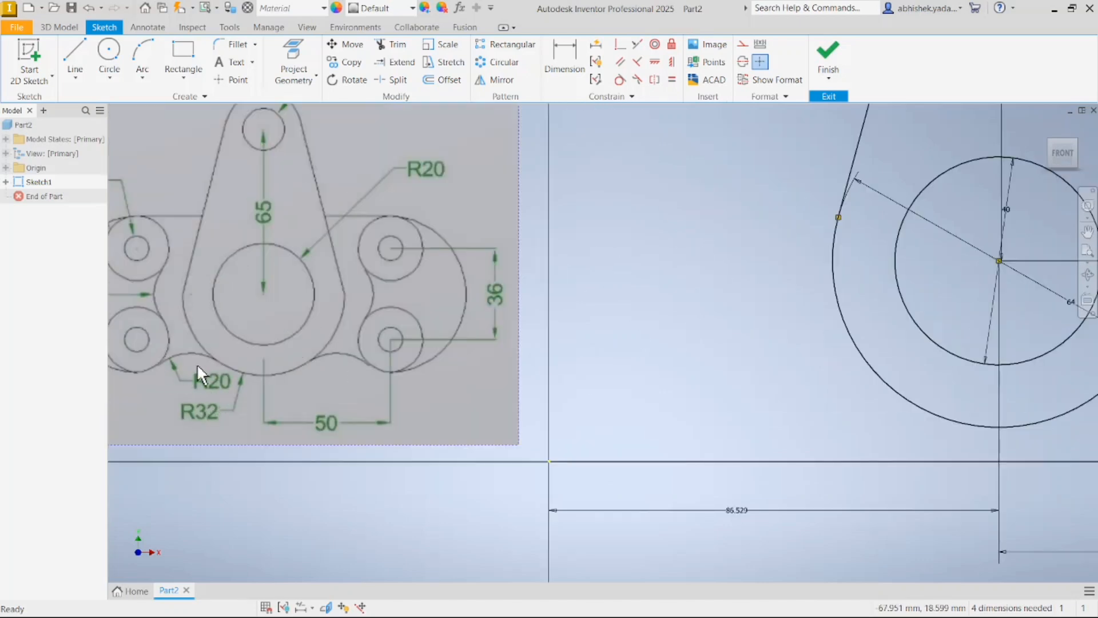
scroll(468, 416, down, 2)
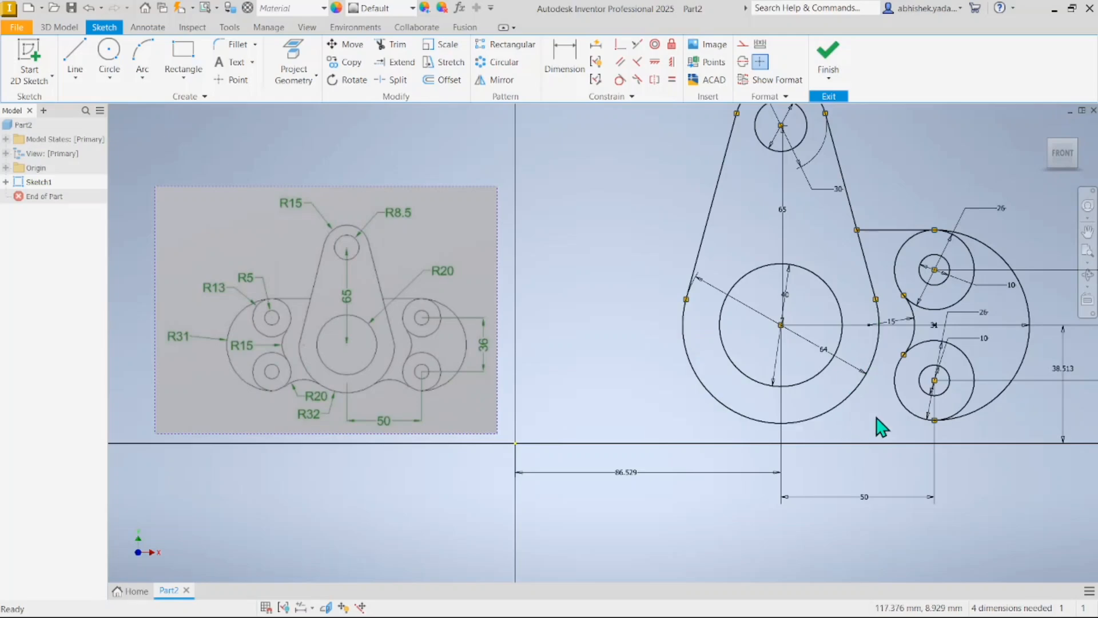
middle_drag(828, 433, 730, 458)
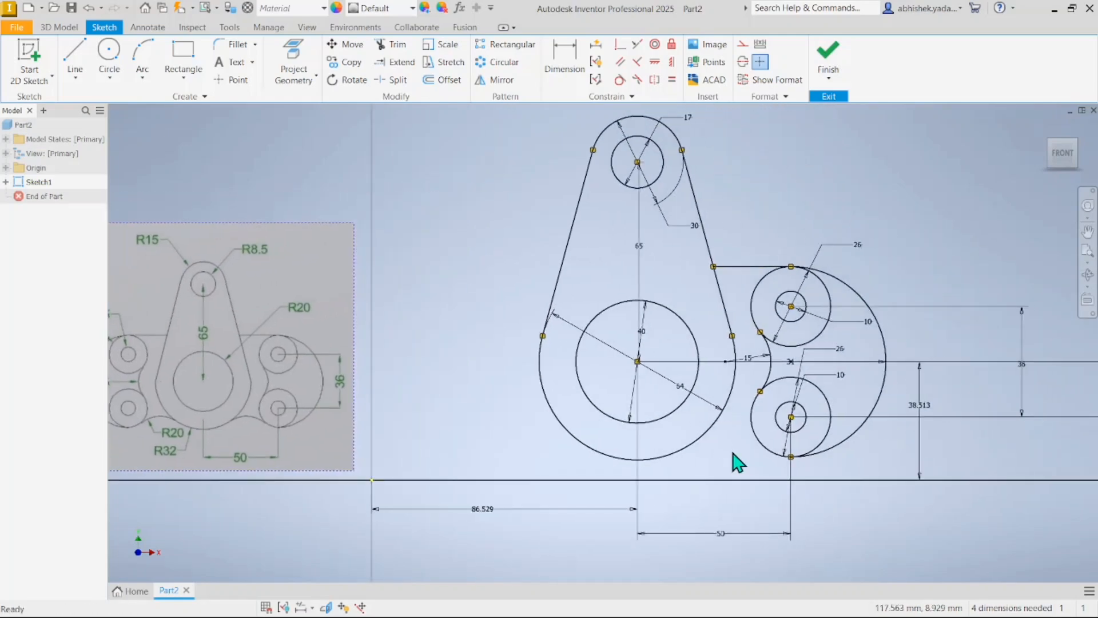
click(110, 51)
click(726, 456)
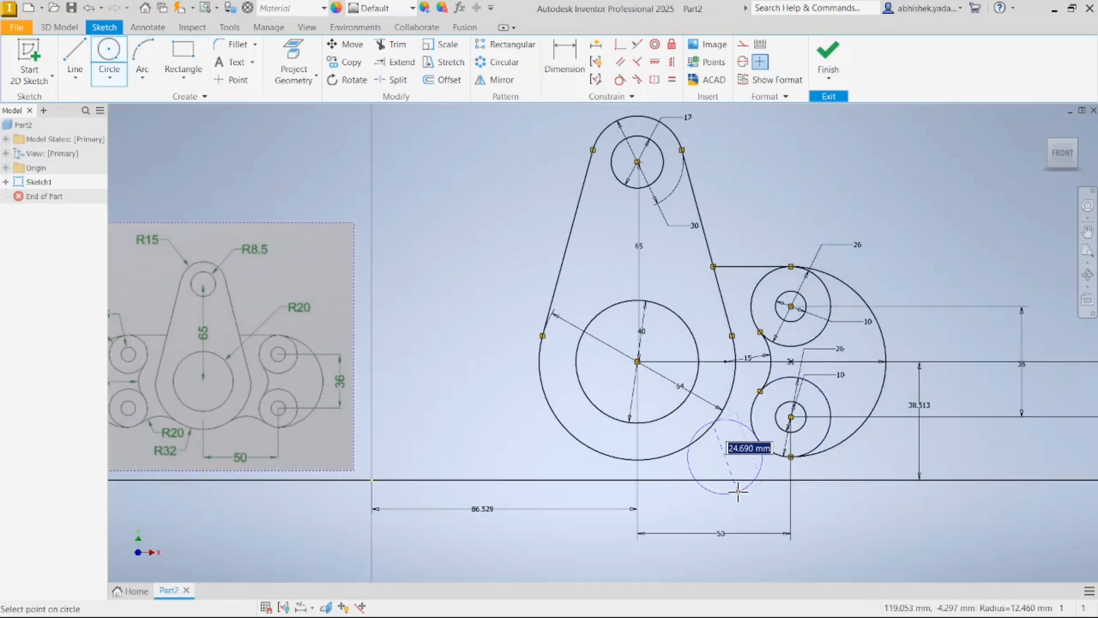
text(4)
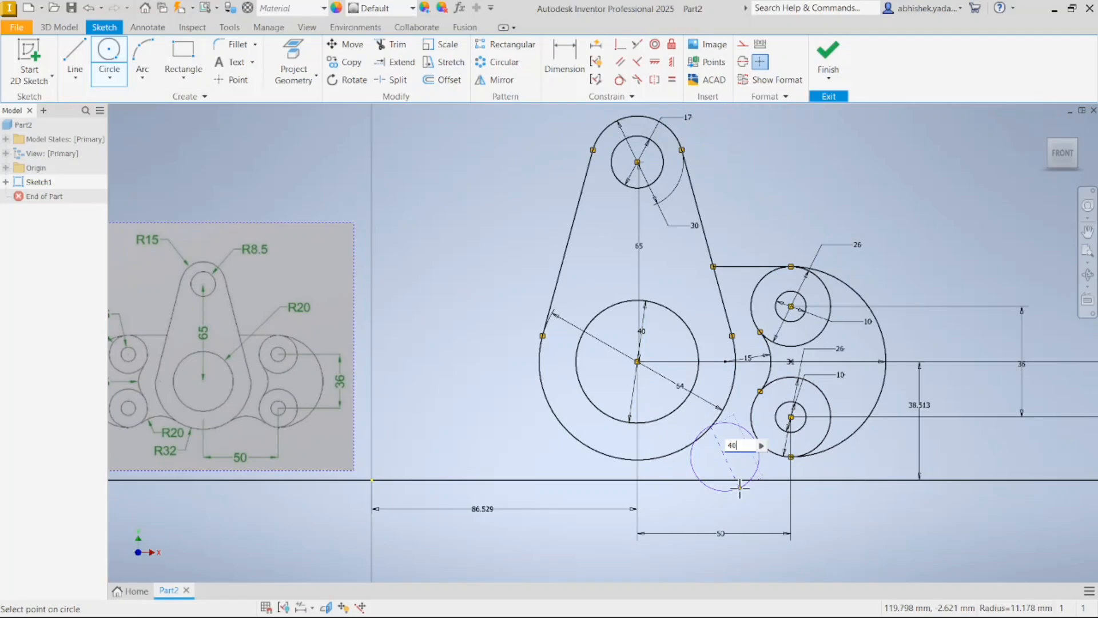
text(0)
key(Return)
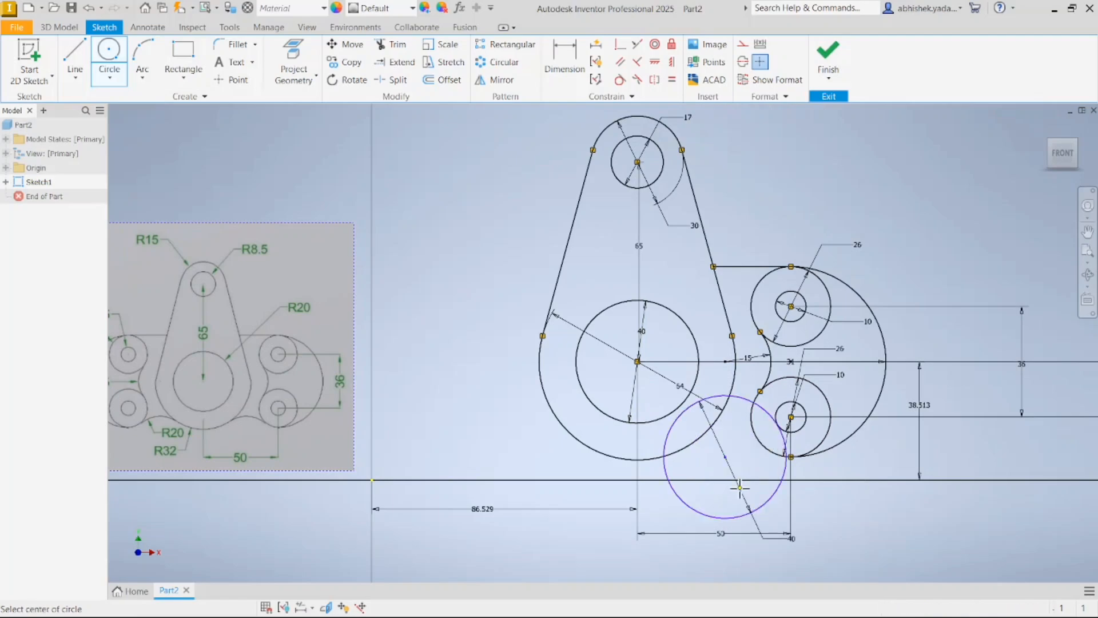
Make the new 40 mm circle tangent to the 64 mm arc and to the lower 26 mm circle.
click(620, 79)
click(695, 404)
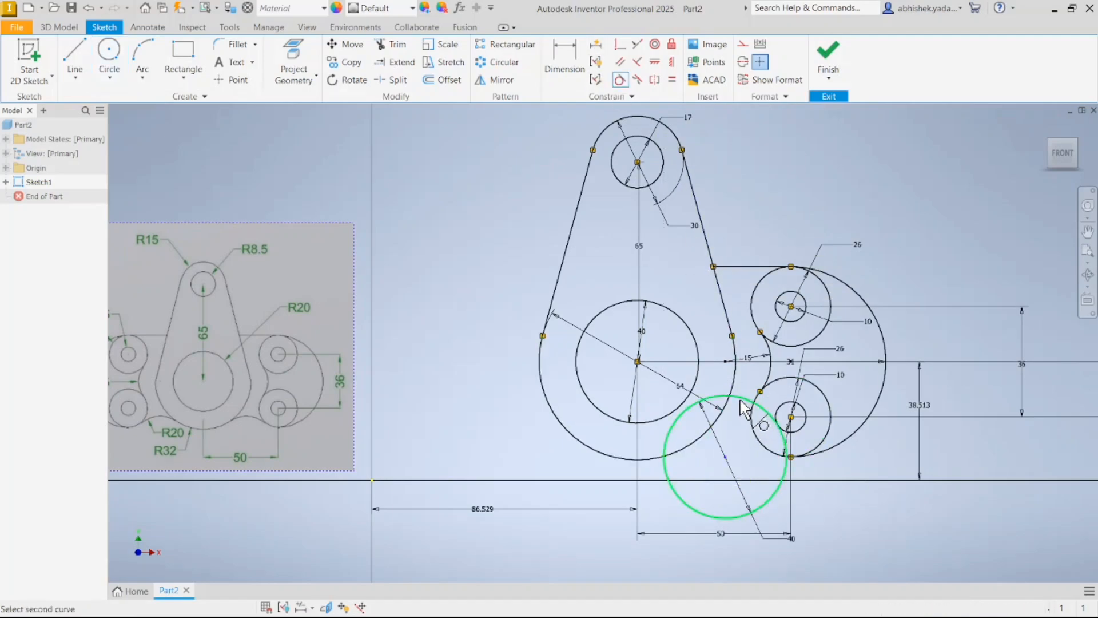
click(720, 420)
click(756, 413)
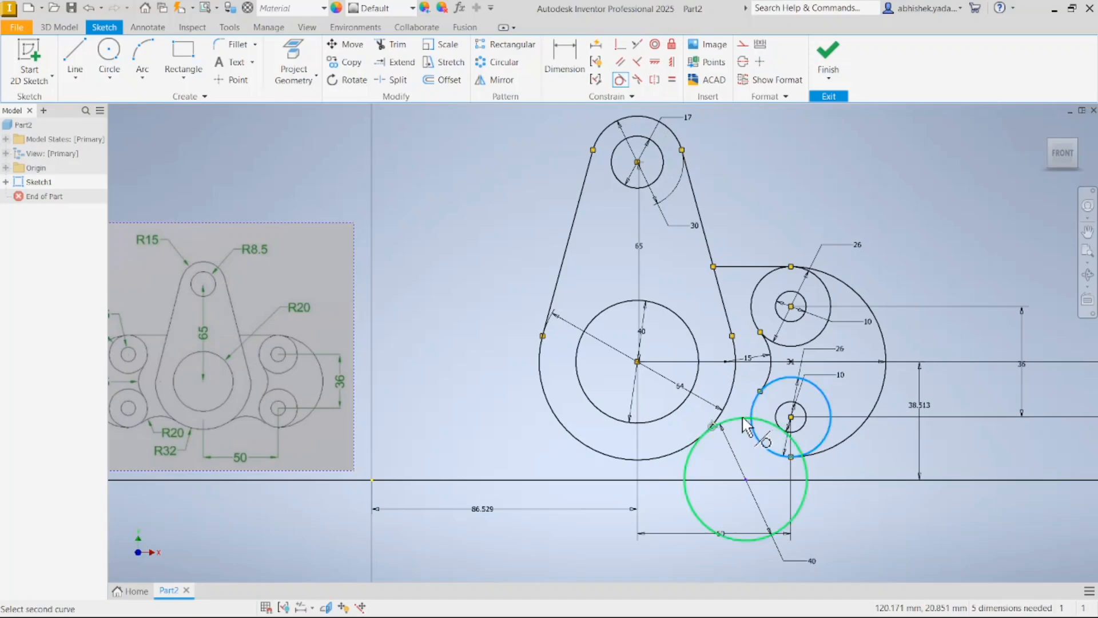
click(746, 422)
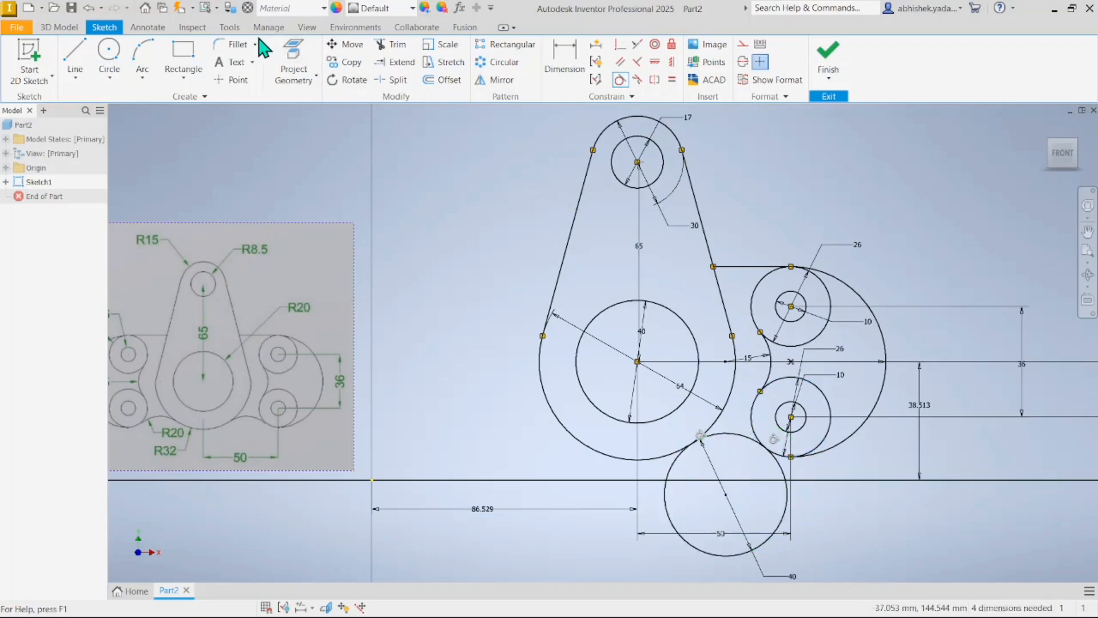
Trim the tangent 40 mm circle down to its upper connecting arc and remove that arc's diameter dimension.
click(392, 45)
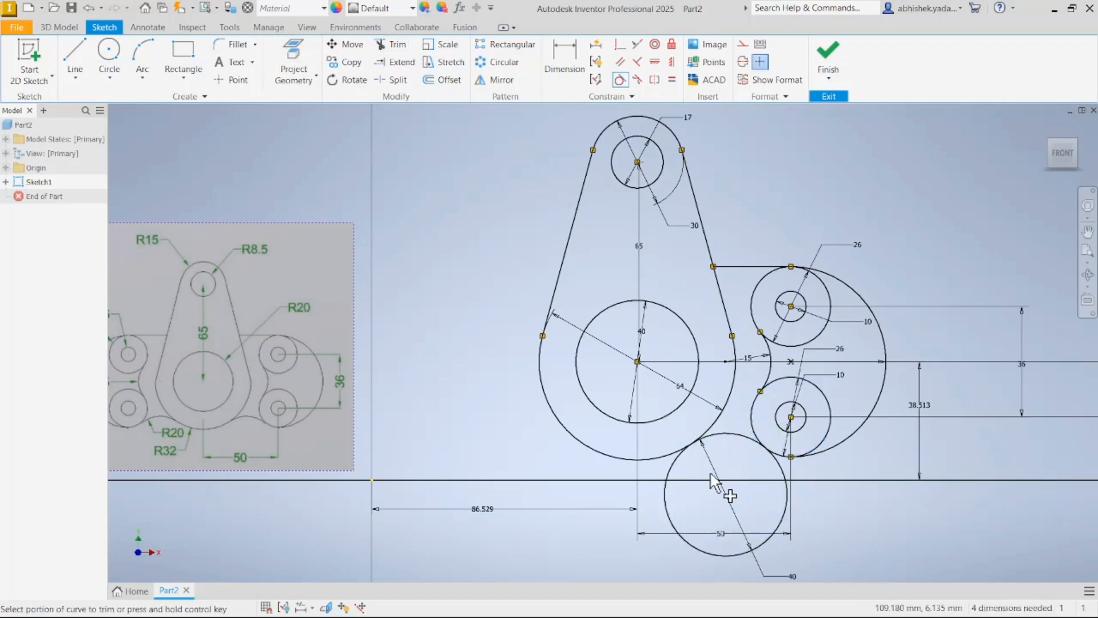
click(666, 511)
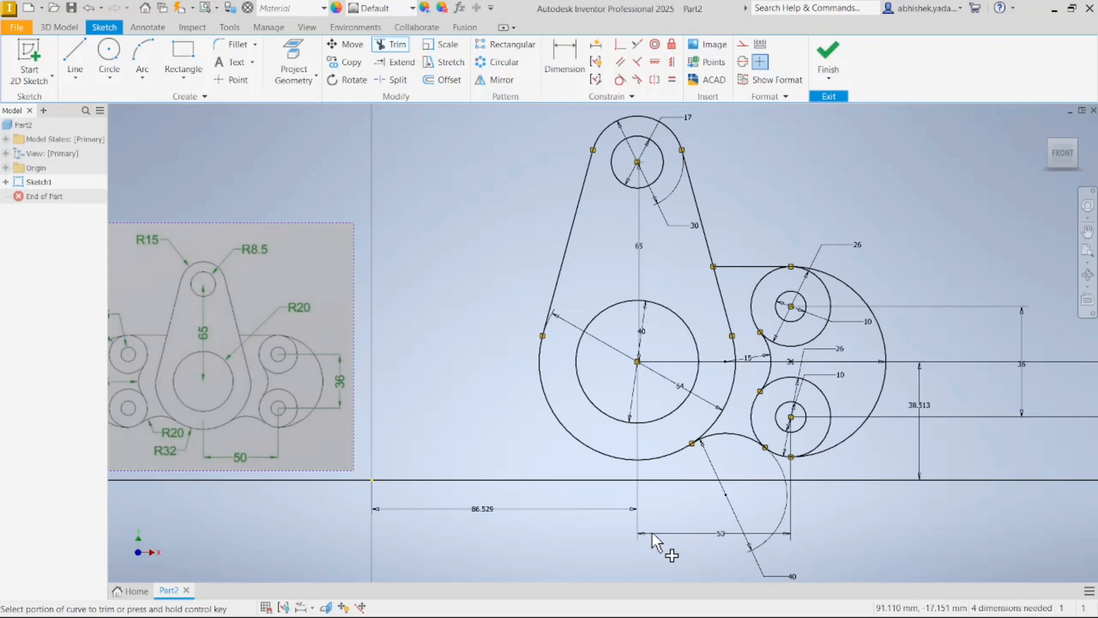
scroll(683, 521, up, 3)
scroll(683, 521, down, 5)
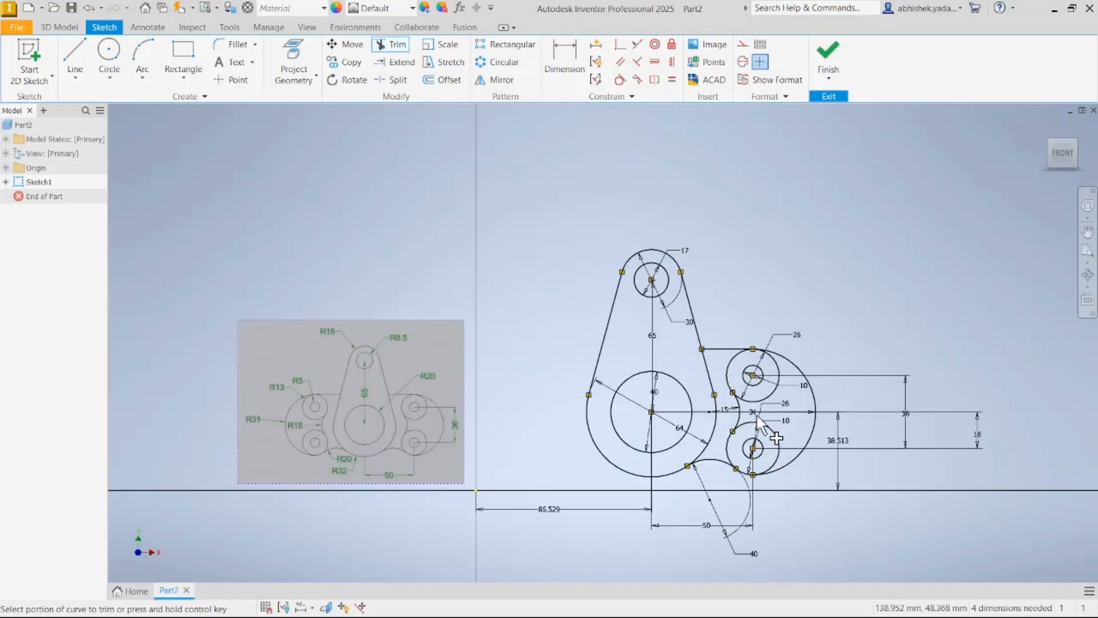
click(731, 462)
key(Escape)
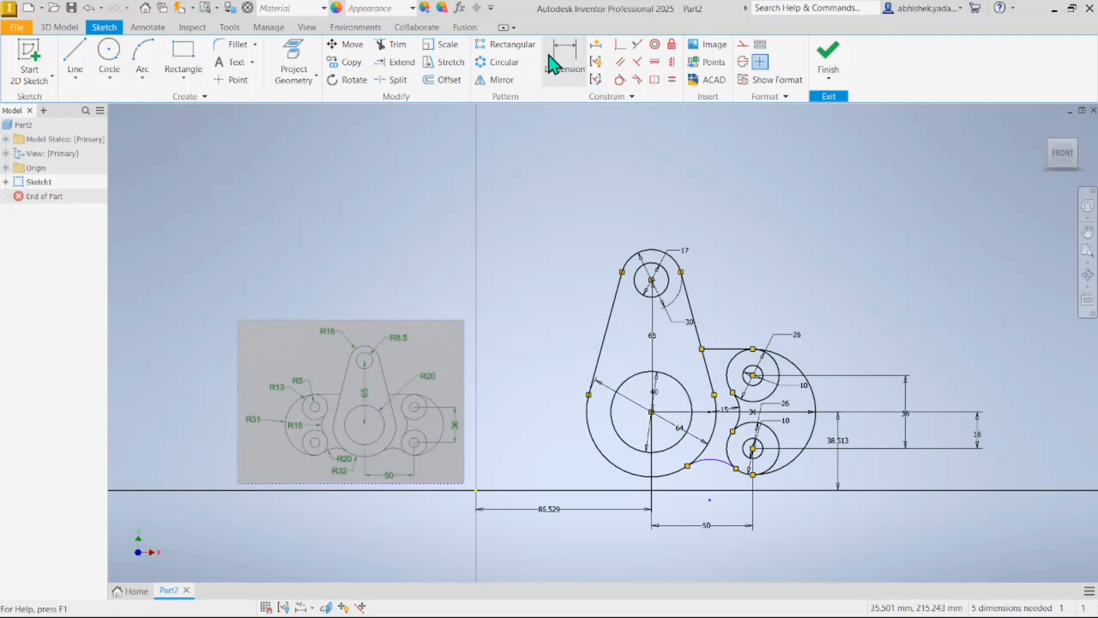
Draw a vertical centre line between the centre of the 17 mm circle and the centre of the large 40 mm circle.
click(75, 60)
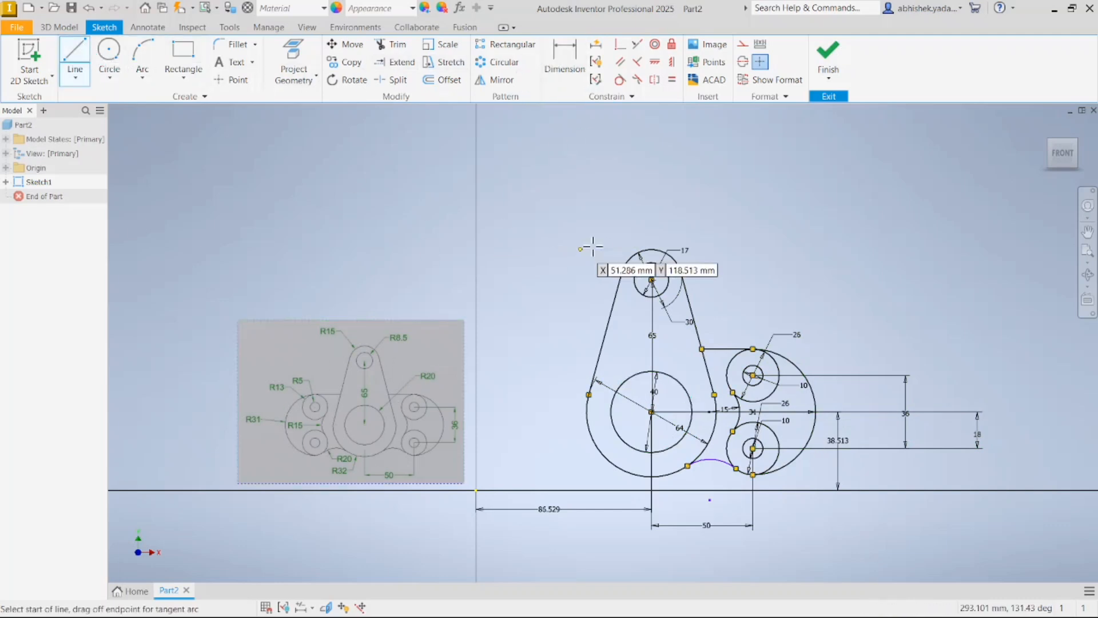
click(652, 280)
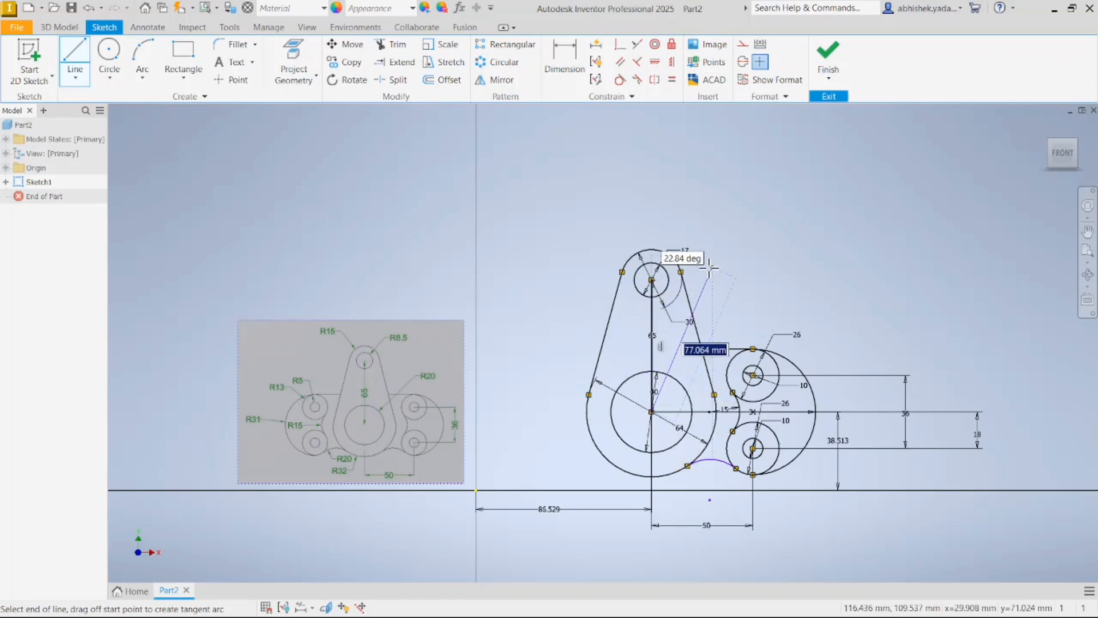
key(Escape)
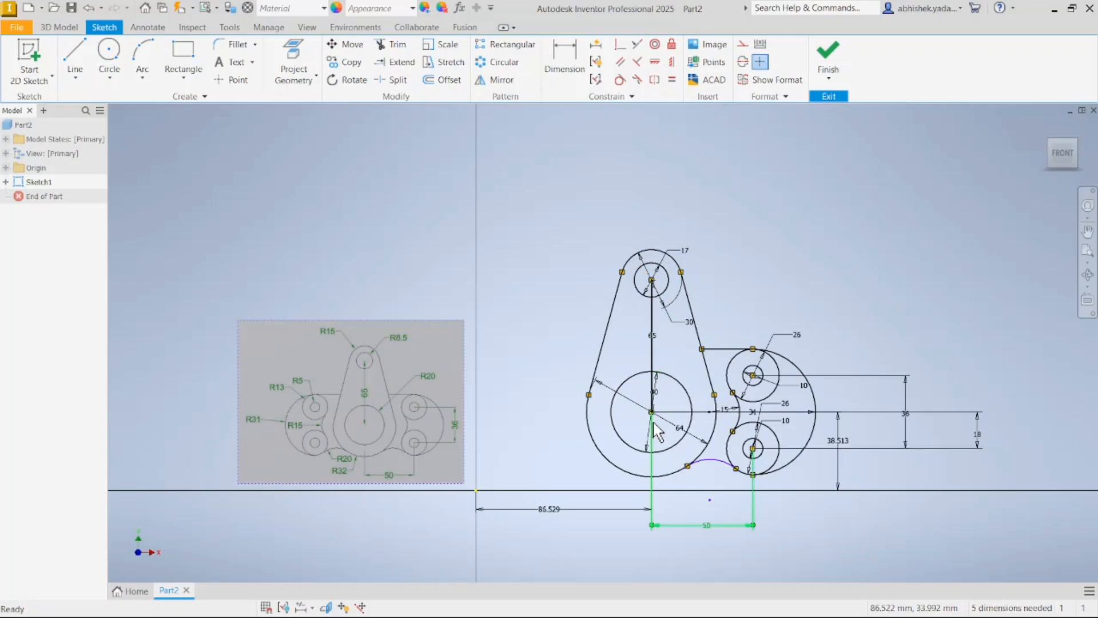
Mirror the side circle pairs, their connecting arcs, the horizontal line and the lower tangent arc about the vertical centre line.
click(496, 80)
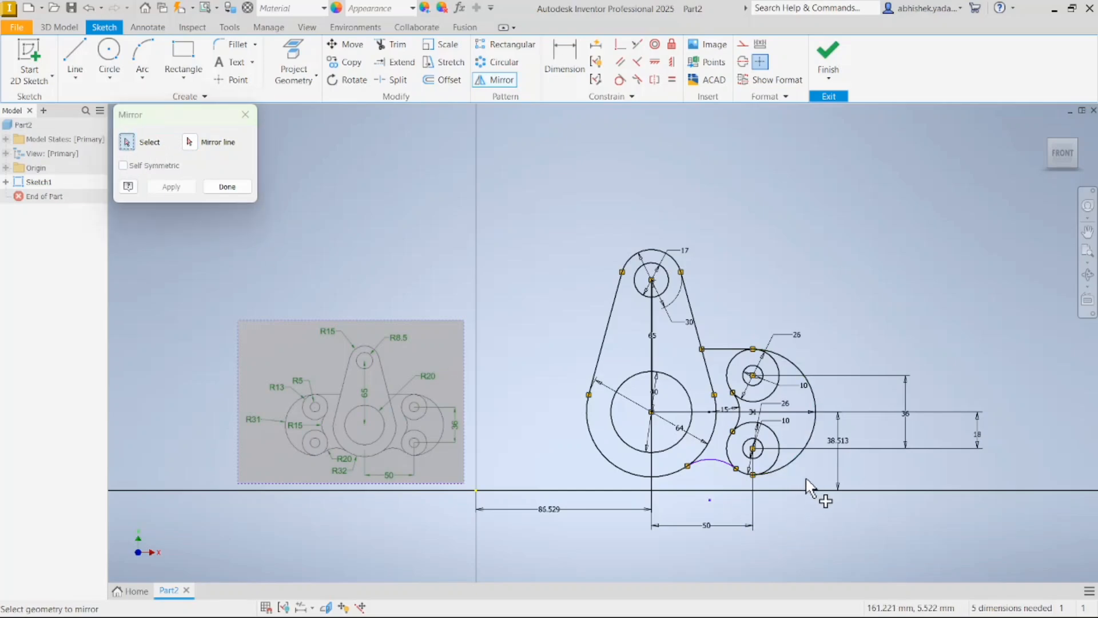
drag(803, 479, 728, 338)
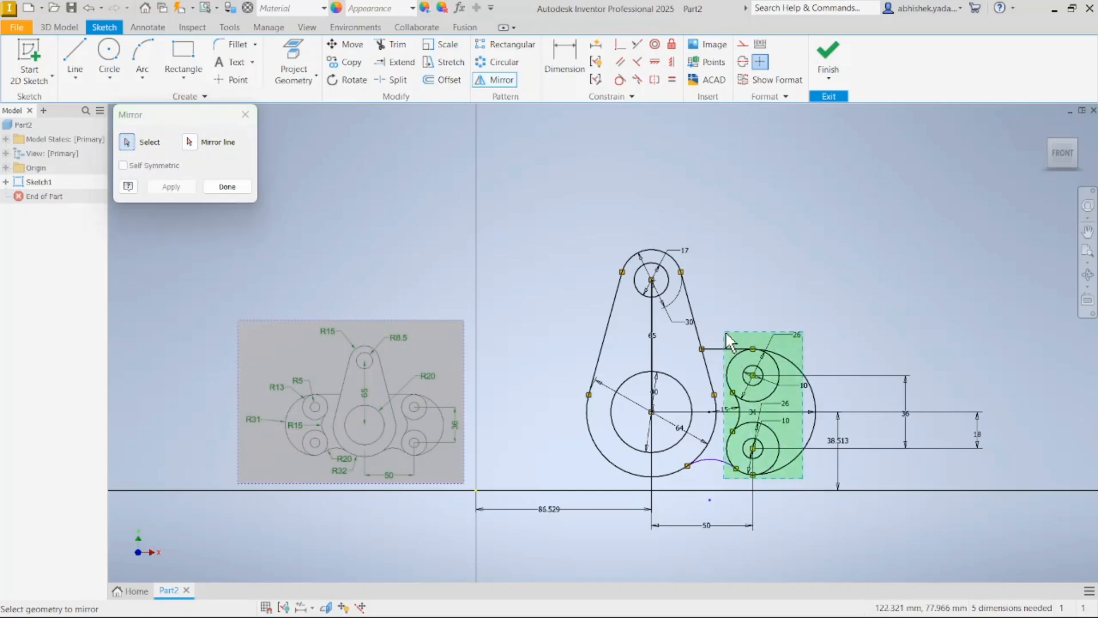
drag(729, 339, 729, 334)
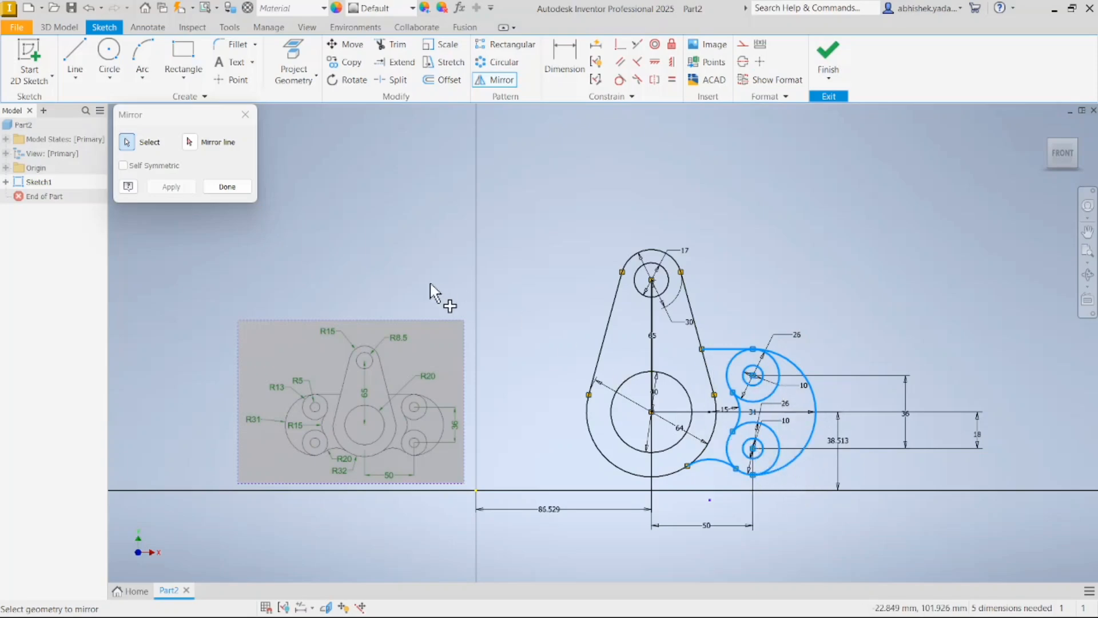
key(m)
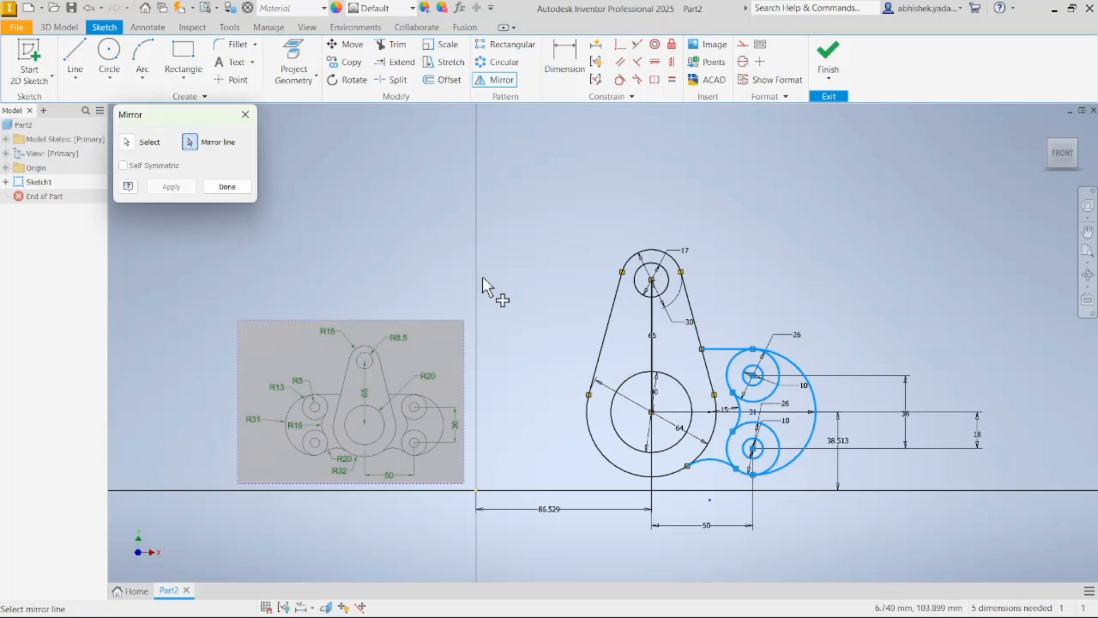
click(653, 364)
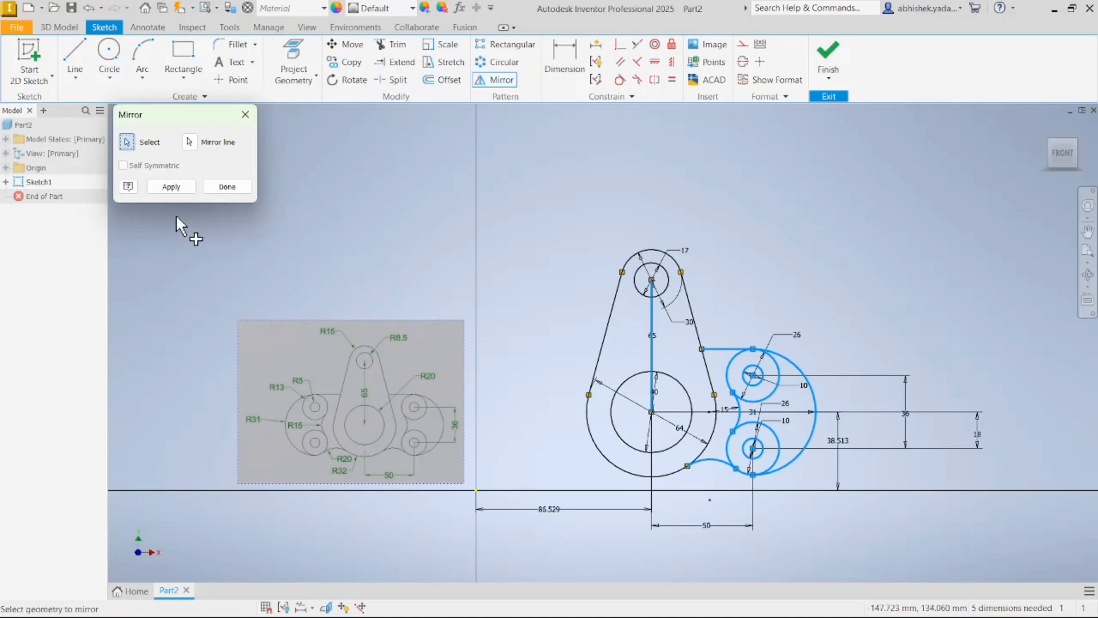
click(172, 187)
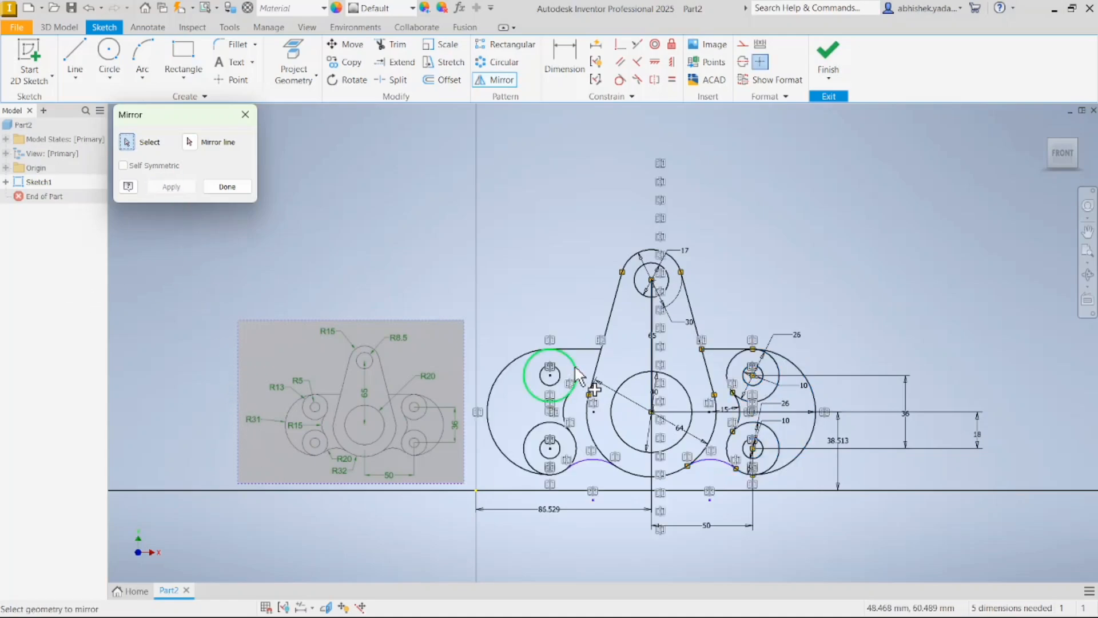
click(222, 188)
scroll(722, 437, up, 6)
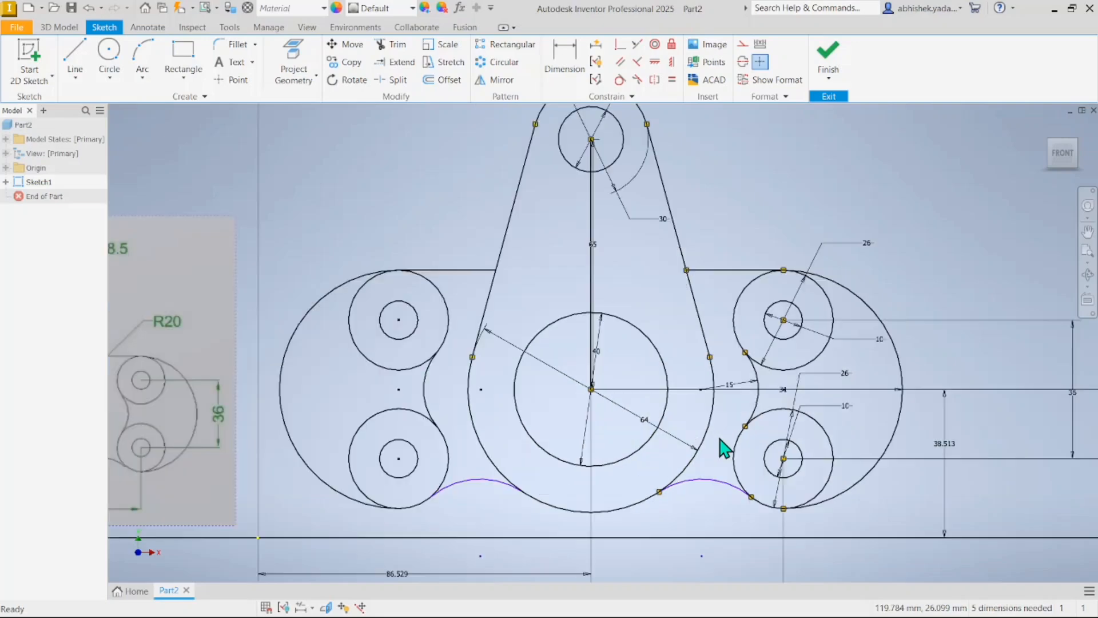
Delete the overlapping vertical centre lines between the 17 mm circle and the large 40 mm circle, along with their length dimension.
scroll(720, 436, down, 5)
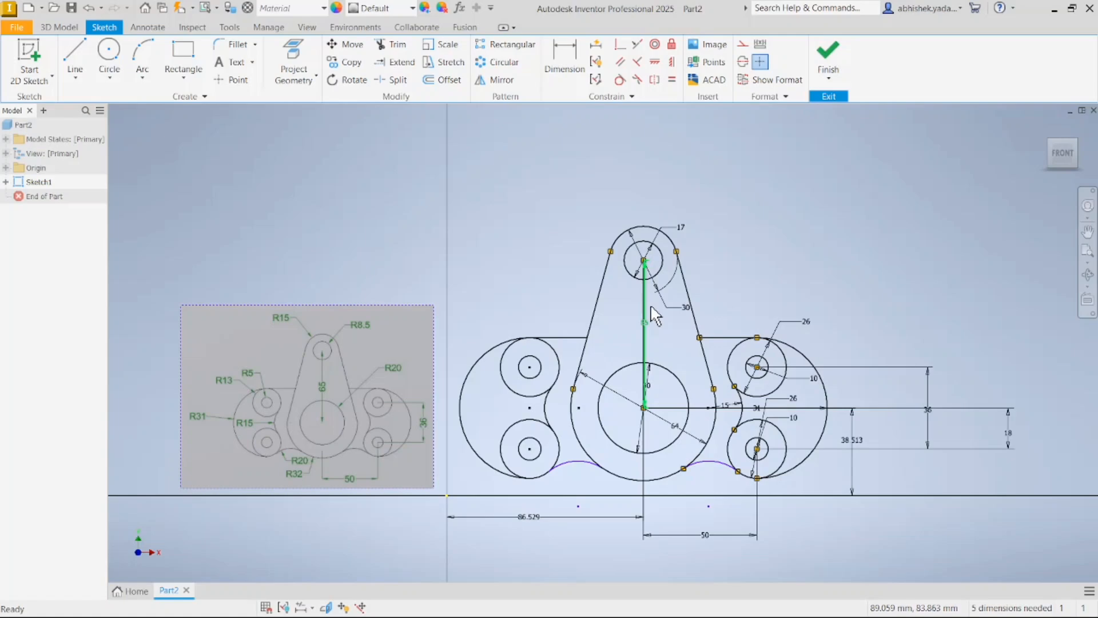
click(656, 322)
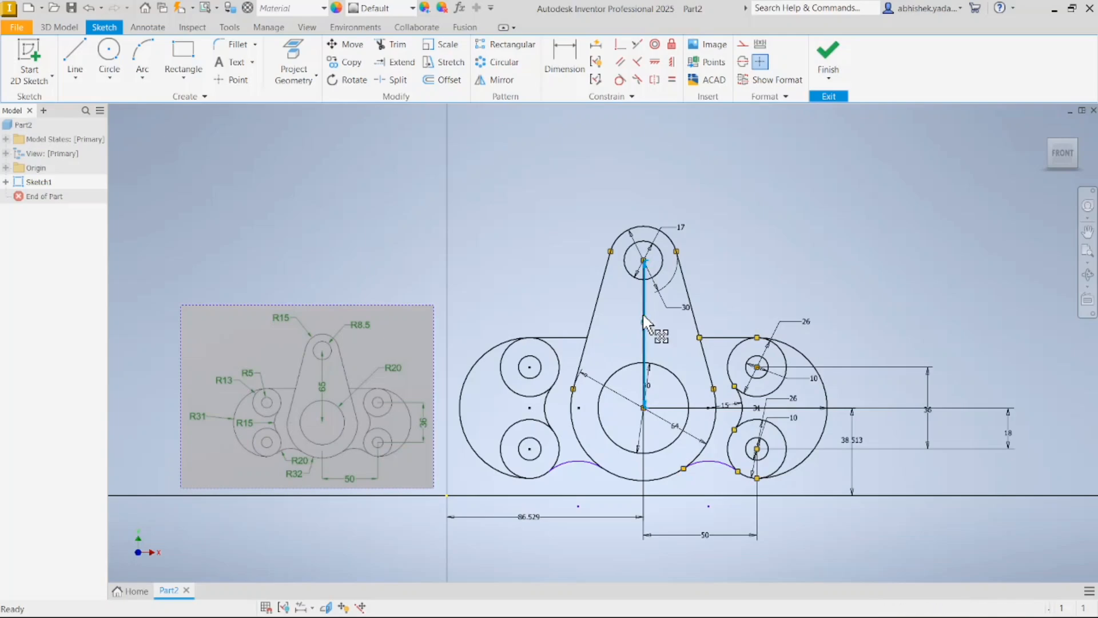
key(Delete)
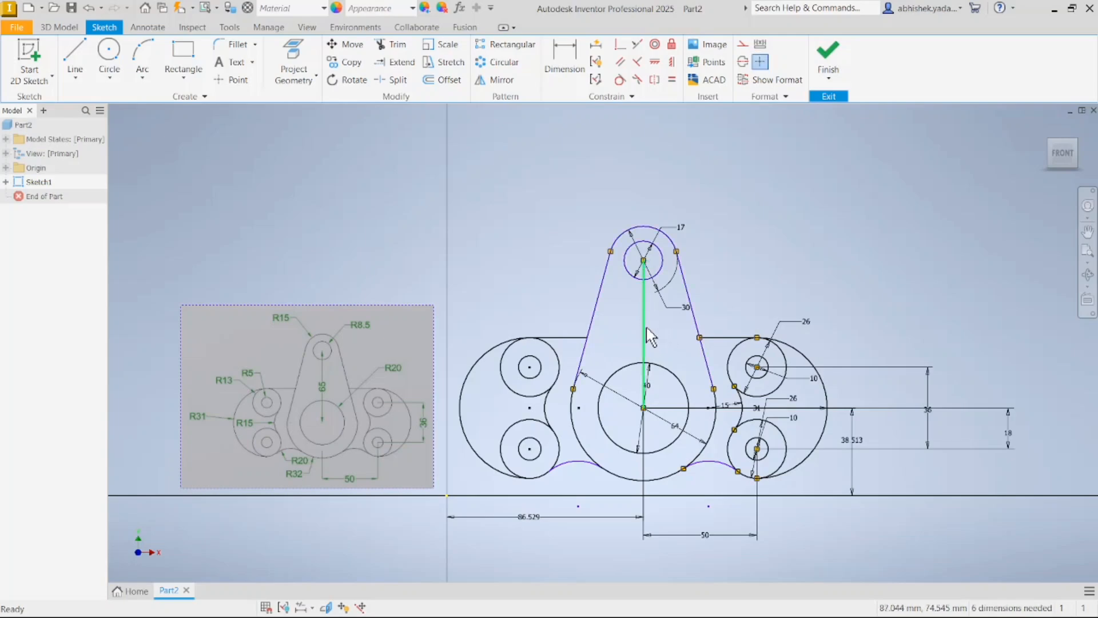
key(Delete)
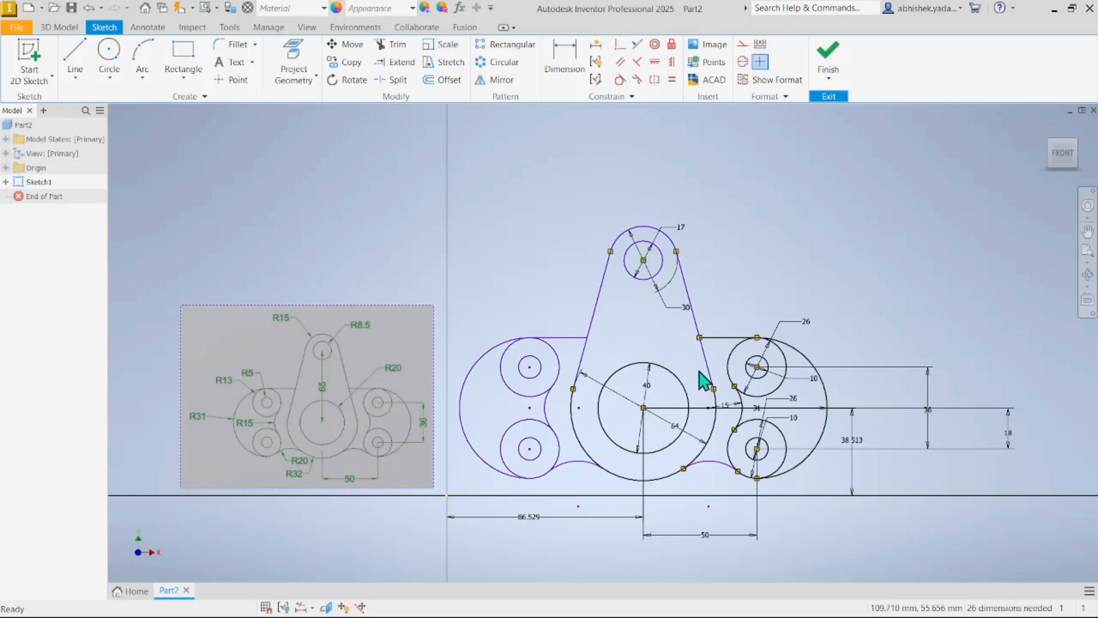
Dimension the vertical centre distance between the 17 mm circle and the large 40 mm circle as 65 mm, and minimize the window.
click(564, 63)
click(645, 280)
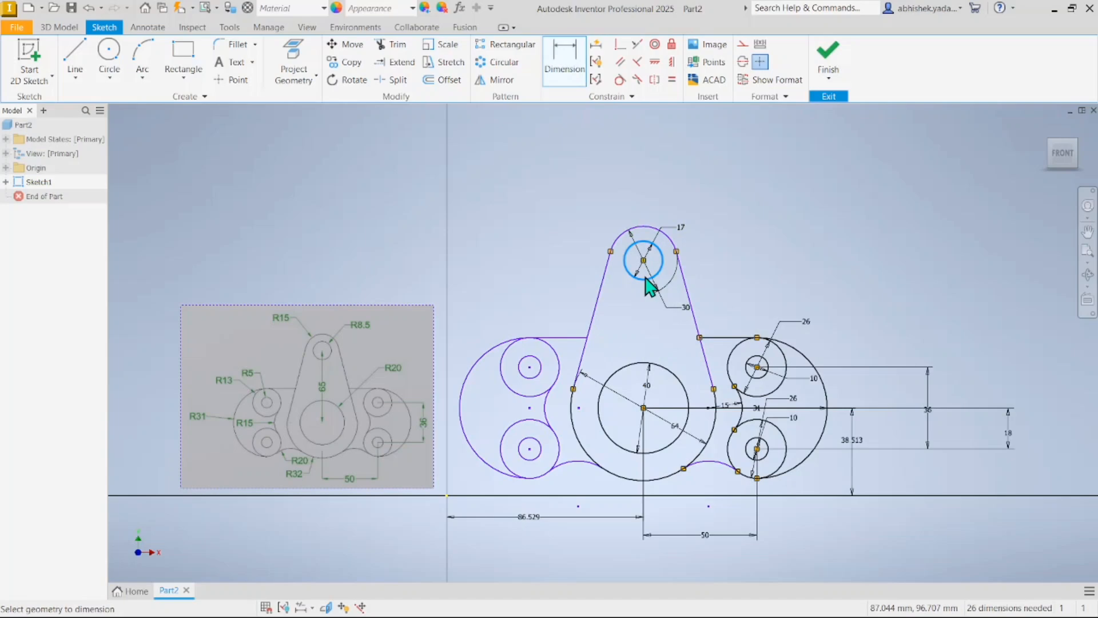
click(642, 366)
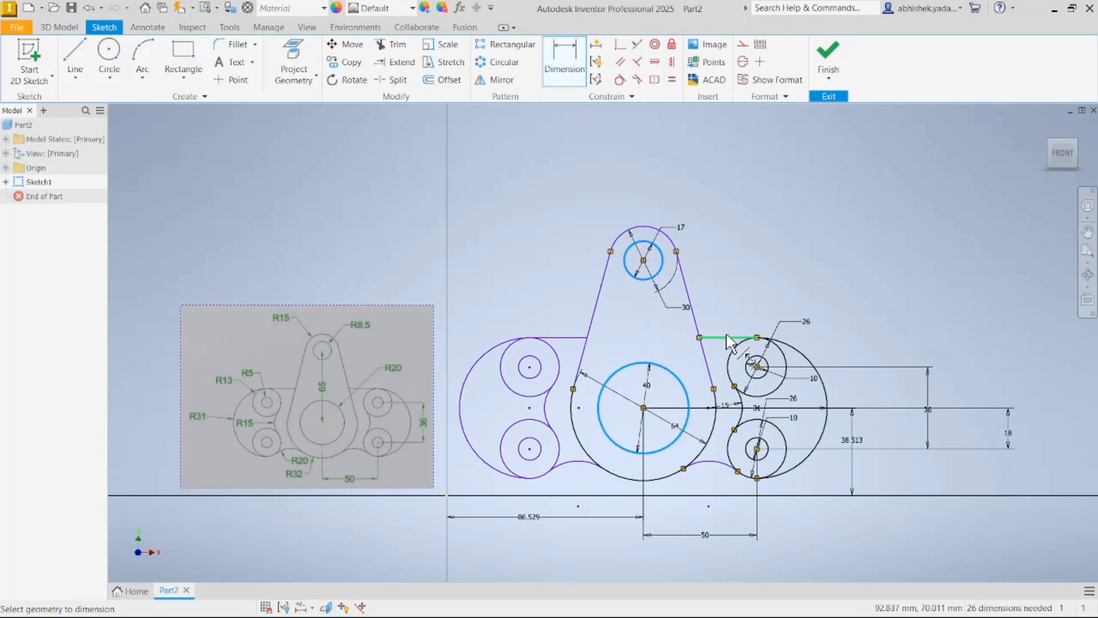
click(659, 339)
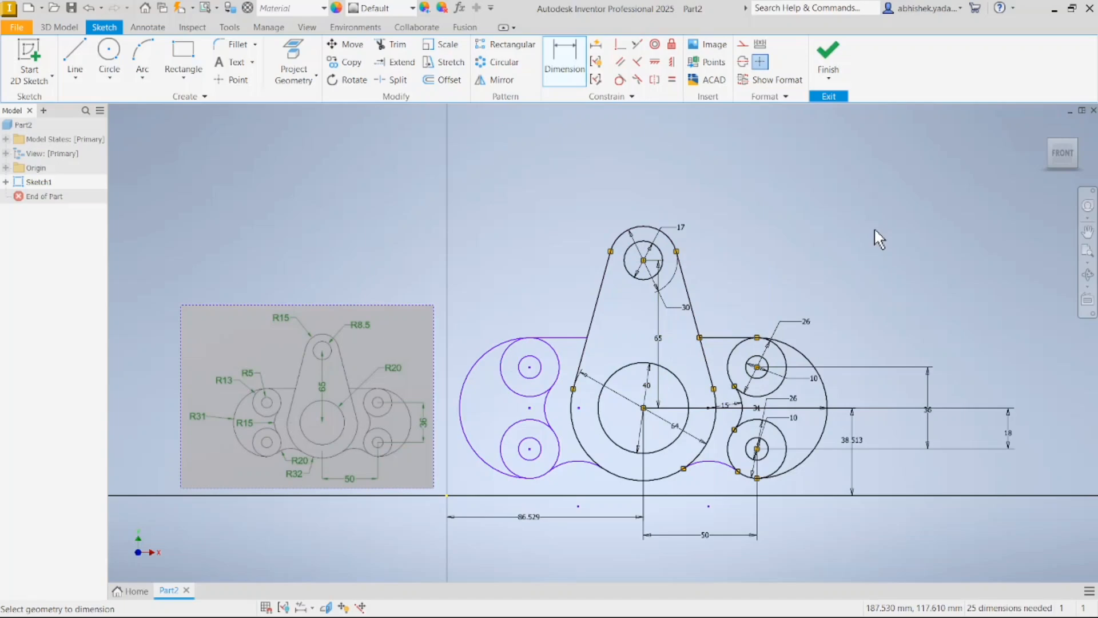
click(1054, 8)
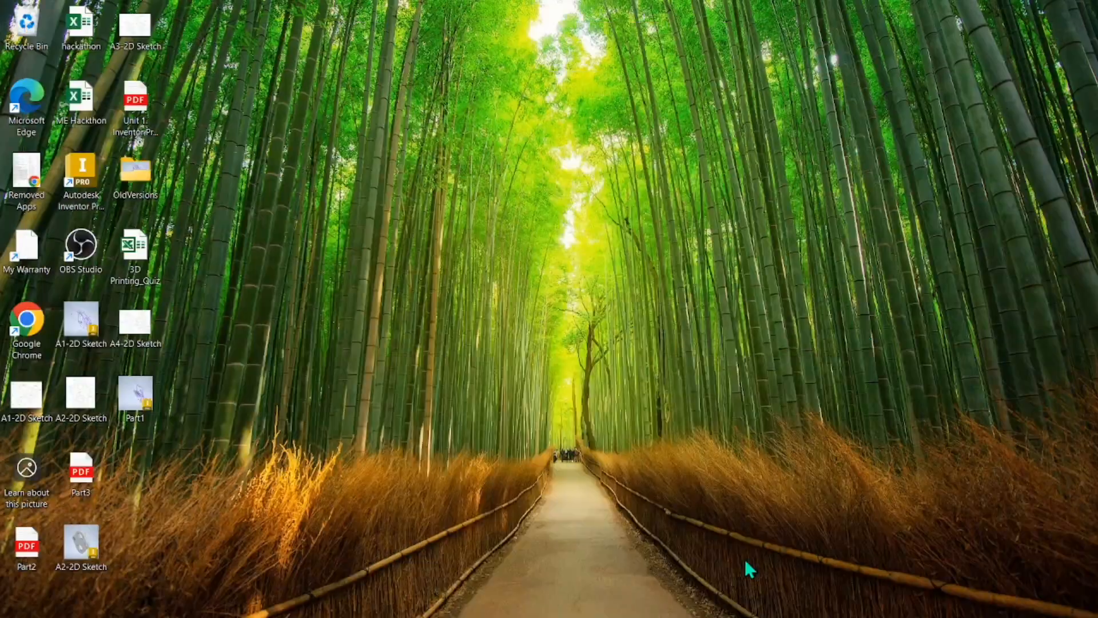